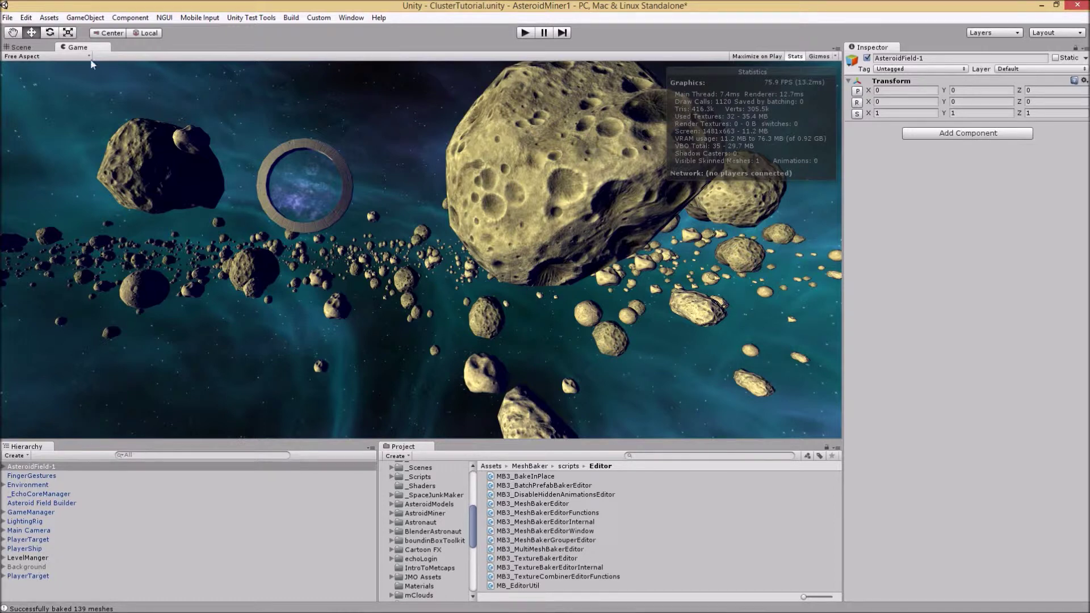
Create a Multi-mesh And Material Baker object and select the new MeshBaker0 in the Hierarchy
{"action": "left_click", "coordinate": [22, 47]}
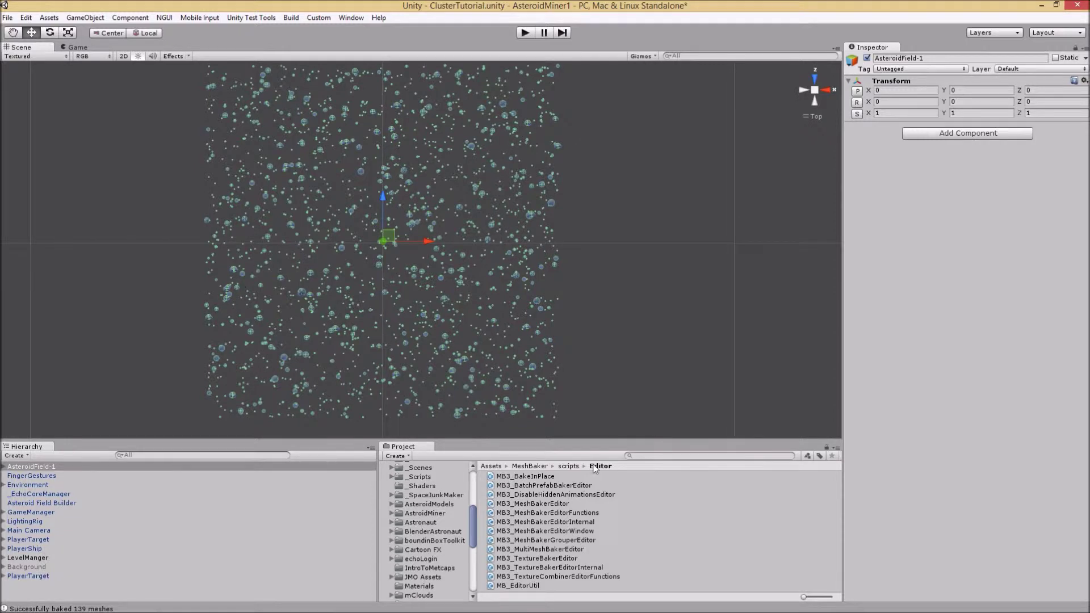
{"action": "left_click", "coordinate": [77, 47]}
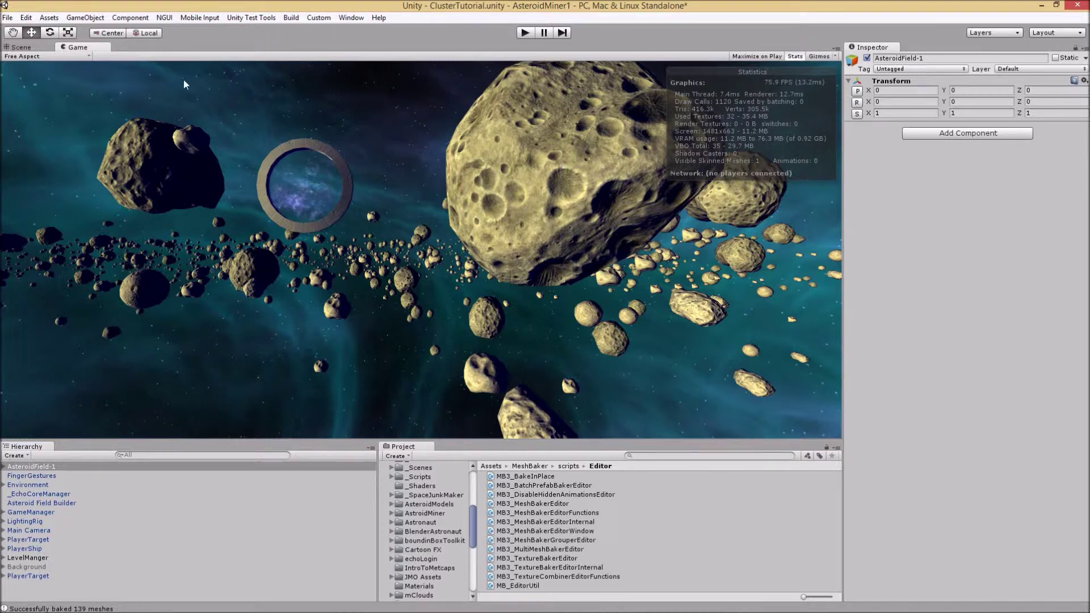
{"action": "left_click", "coordinate": [85, 17]}
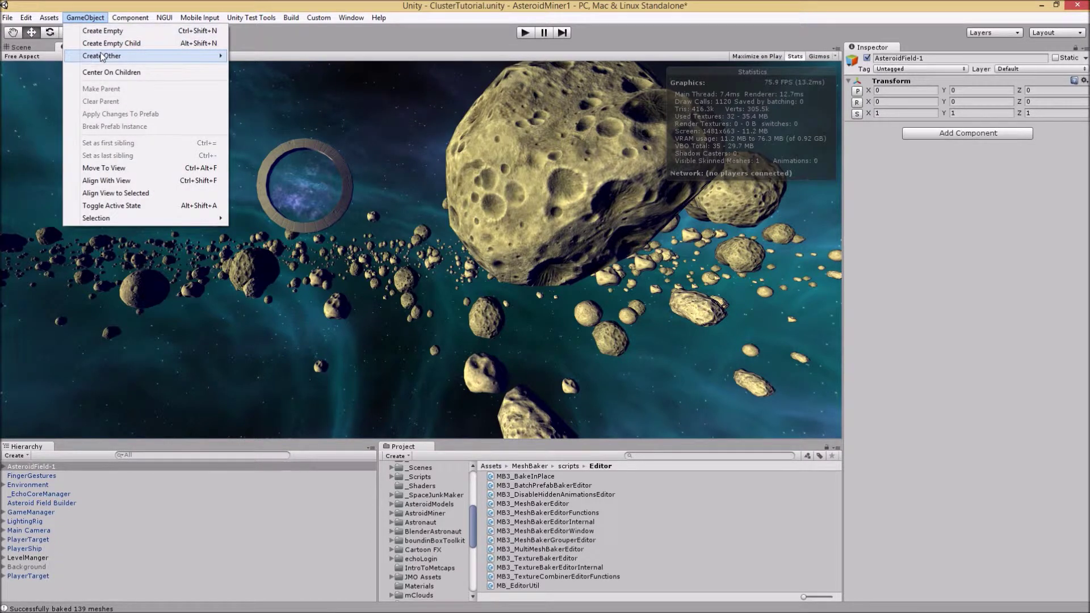
{"action": "mouse_move", "coordinate": [102, 55]}
{"action": "mouse_move", "coordinate": [299, 359]}
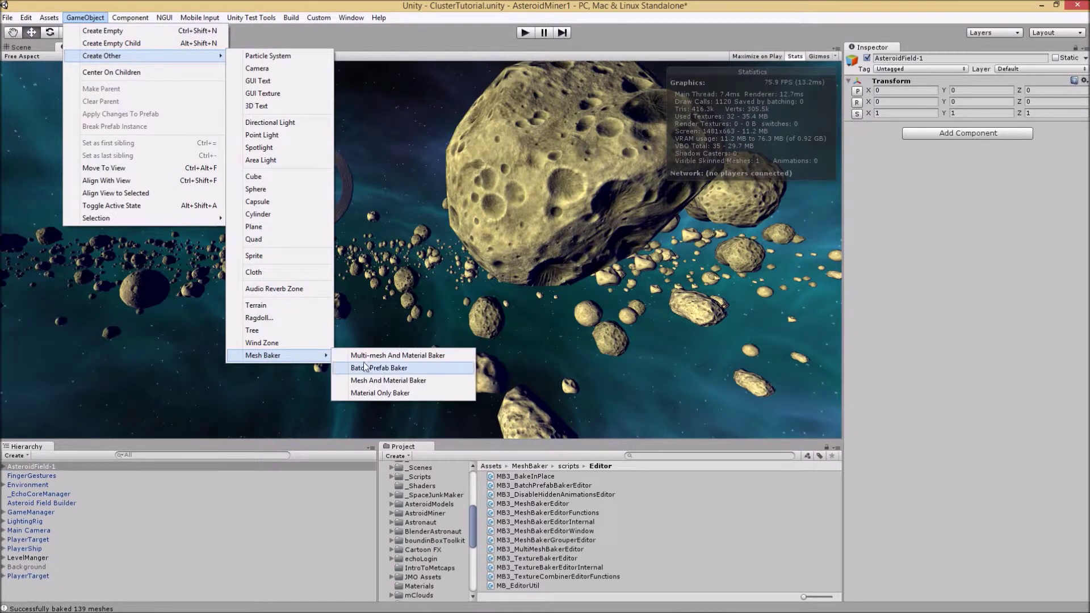
{"action": "left_click", "coordinate": [407, 356]}
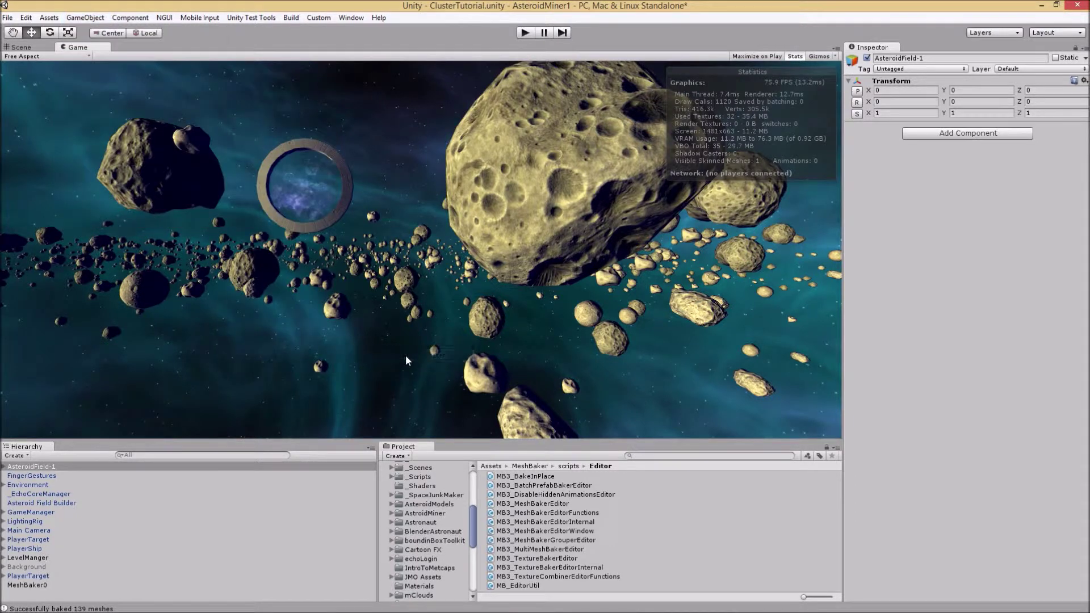
{"action": "left_click", "coordinate": [45, 588]}
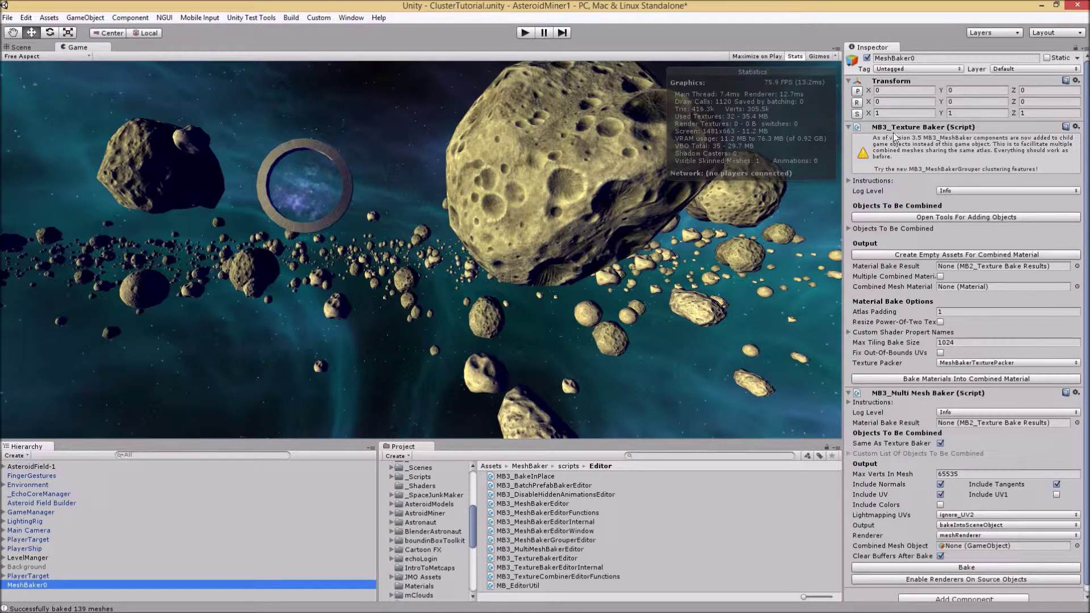
Copy the full shaders-in-scene report from the Console using the Mesh Baker tools, then clear the Console
{"action": "left_click", "coordinate": [961, 216]}
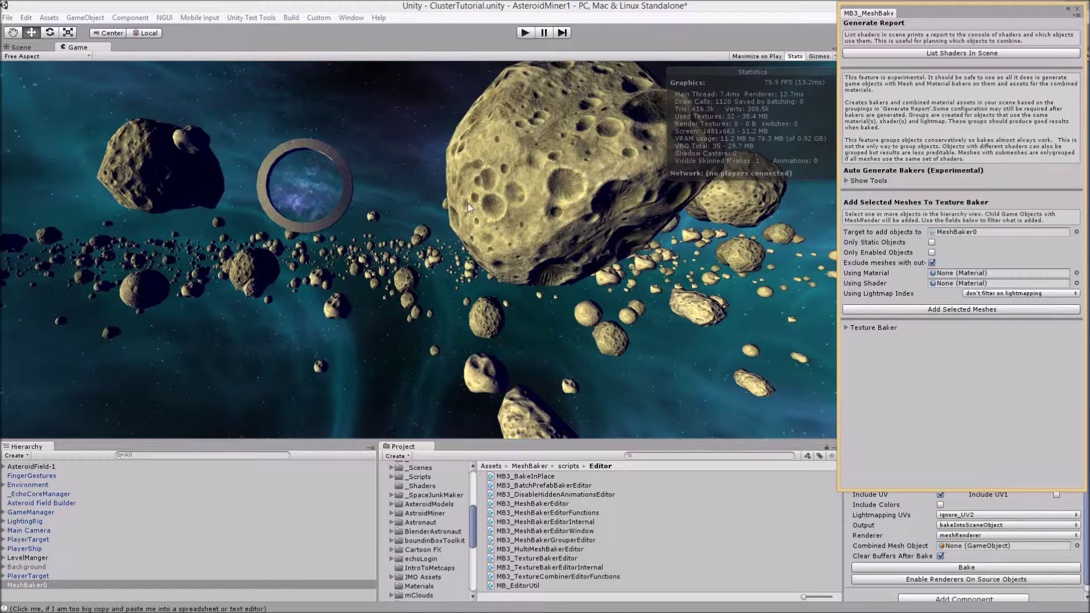
{"action": "left_click", "coordinate": [347, 17]}
{"action": "left_click", "coordinate": [369, 313]}
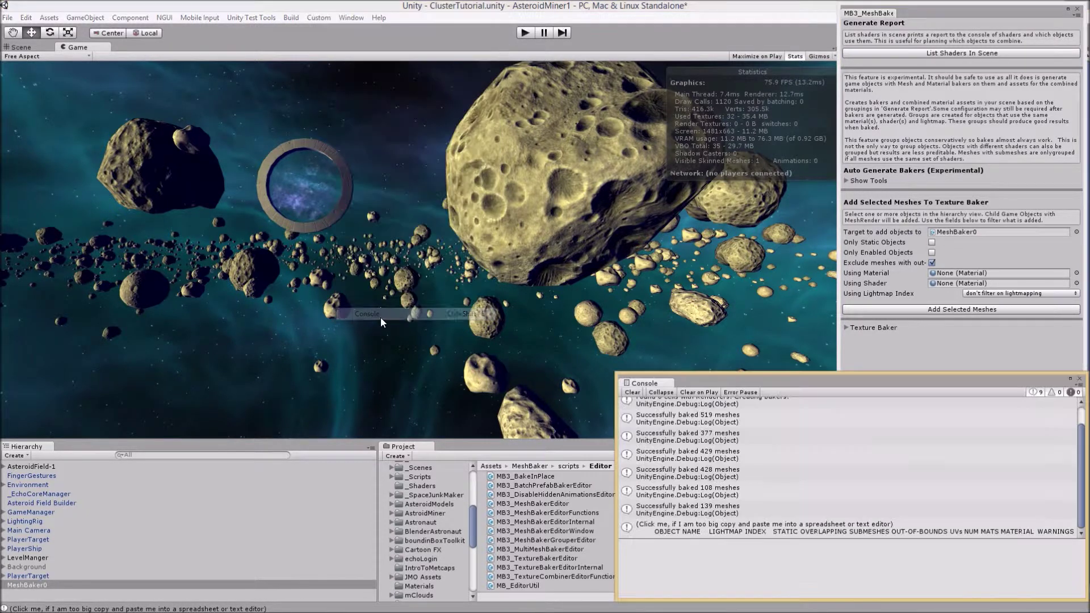
{"action": "left_click", "coordinate": [718, 529]}
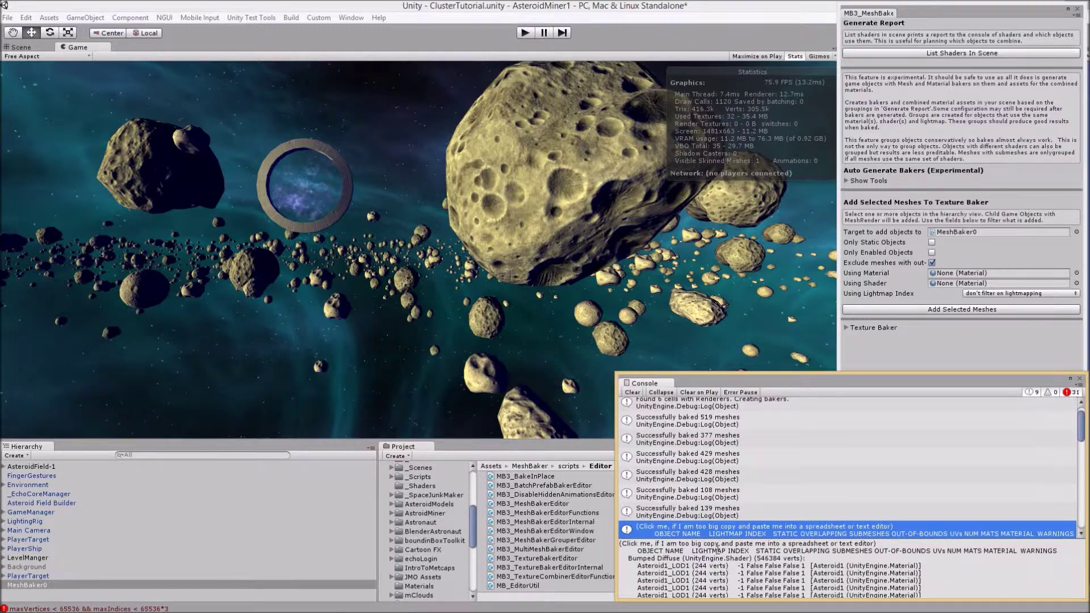
{"action": "key", "text": "ctrl+a"}
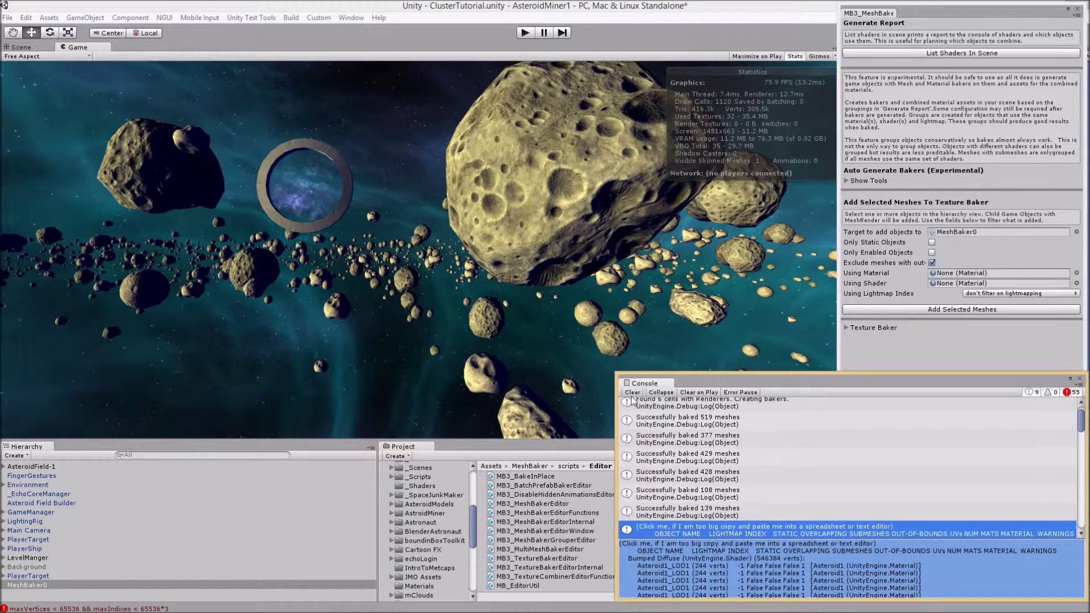
{"action": "left_click", "coordinate": [631, 392]}
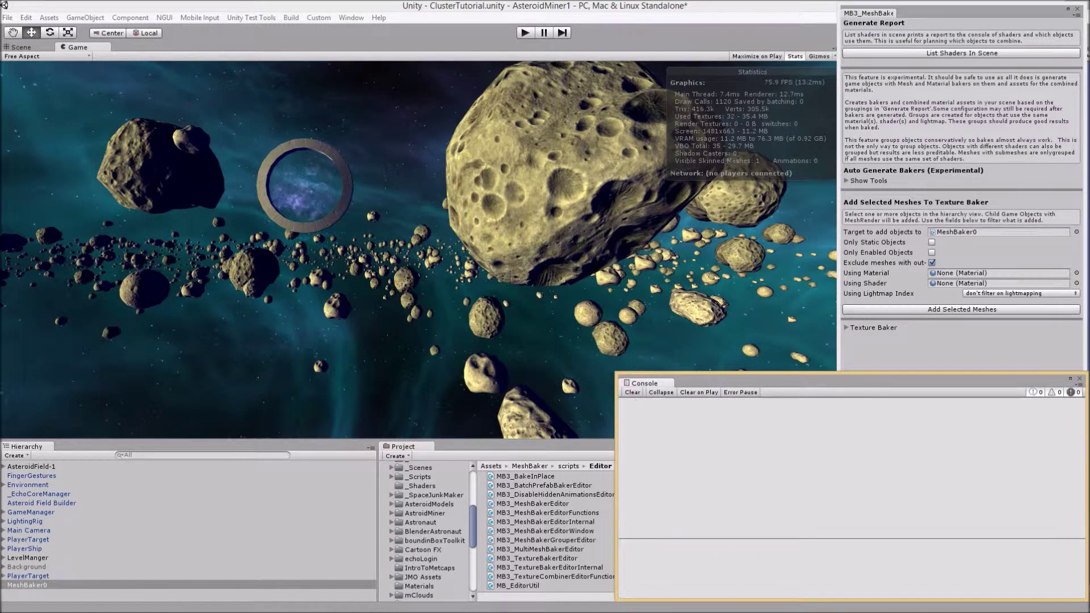
In UltraEdit, close Edit1 without saving and paste the shader report into a new document
{"action": "mouse_move", "coordinate": [591, 604]}
{"action": "left_click", "coordinate": [590, 604]}
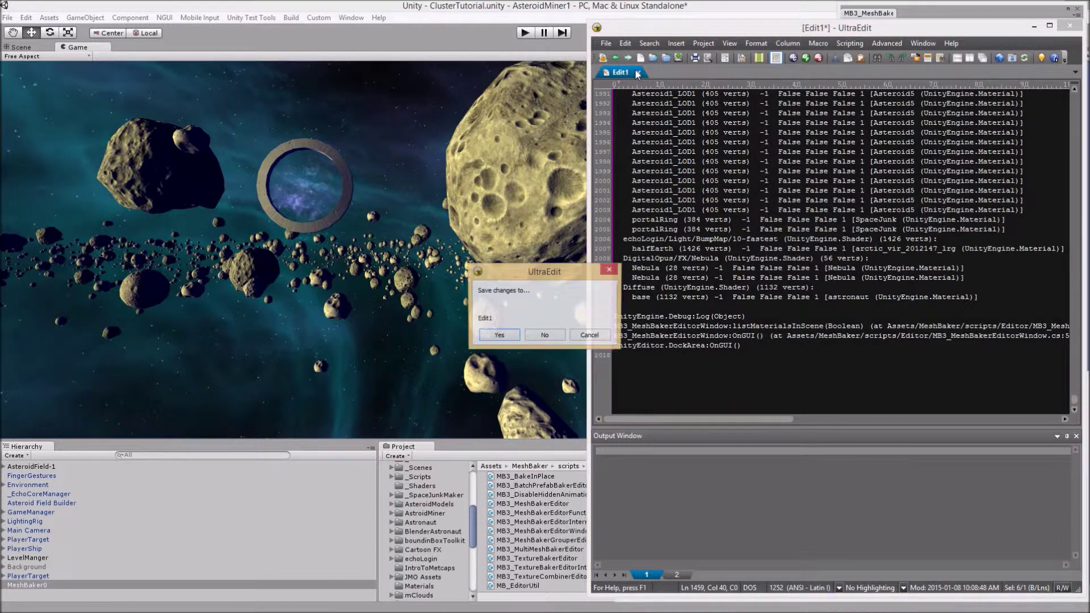
{"action": "left_click", "coordinate": [638, 72]}
{"action": "left_click", "coordinate": [543, 335]}
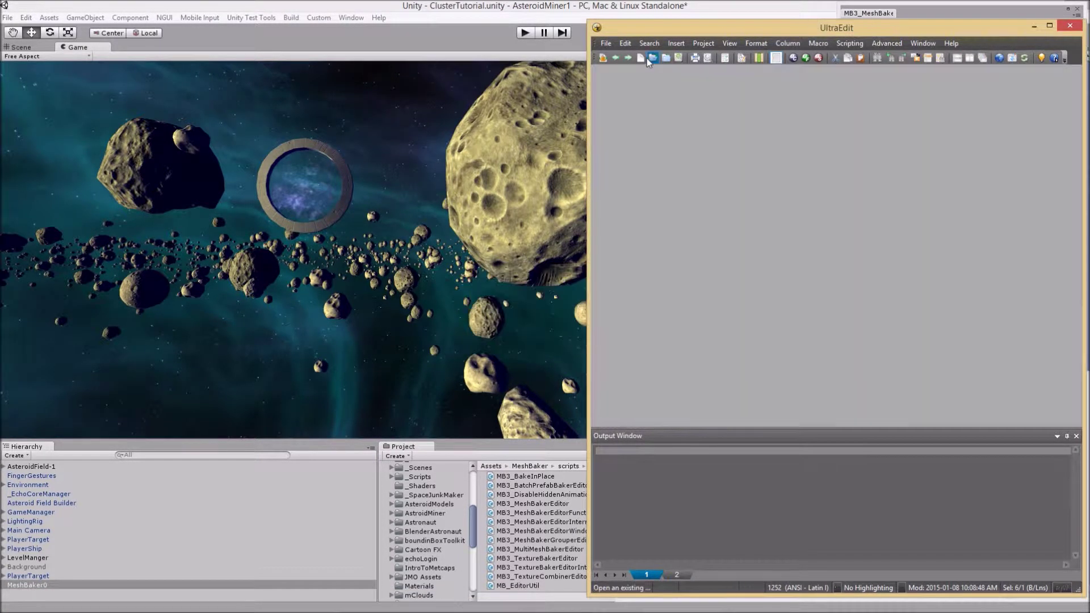
{"action": "left_click", "coordinate": [640, 58]}
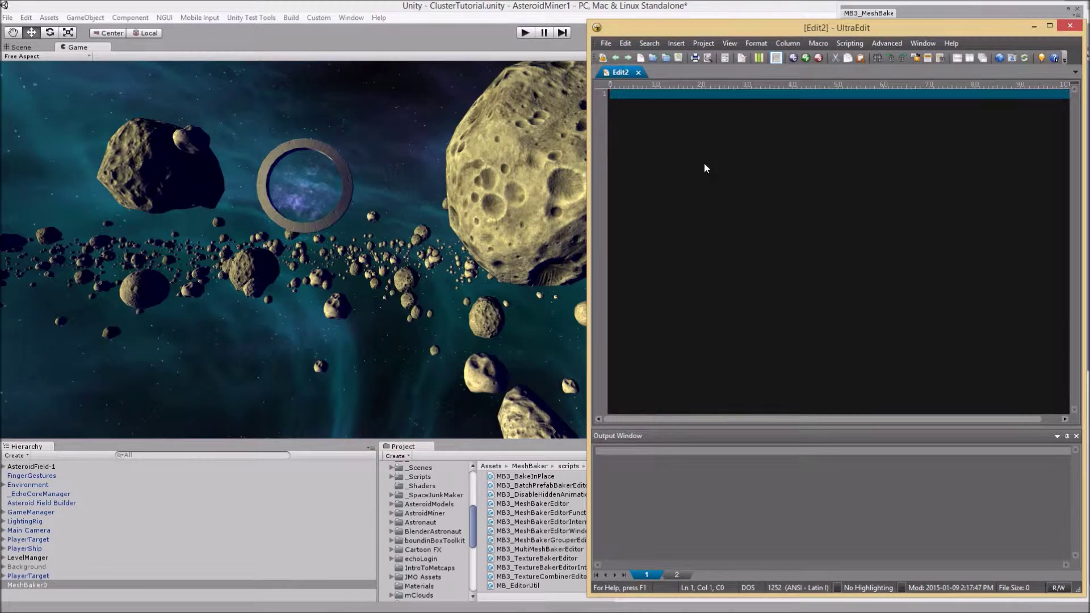
{"action": "key", "text": "ctrl+v"}
Reposition the UltraEdit window and bring Unity back to the front
{"action": "left_click_drag", "start_coordinate": [756, 35], "coordinate": [606, 60]}
{"action": "left_click_drag", "start_coordinate": [924, 426], "coordinate": [939, 105]}
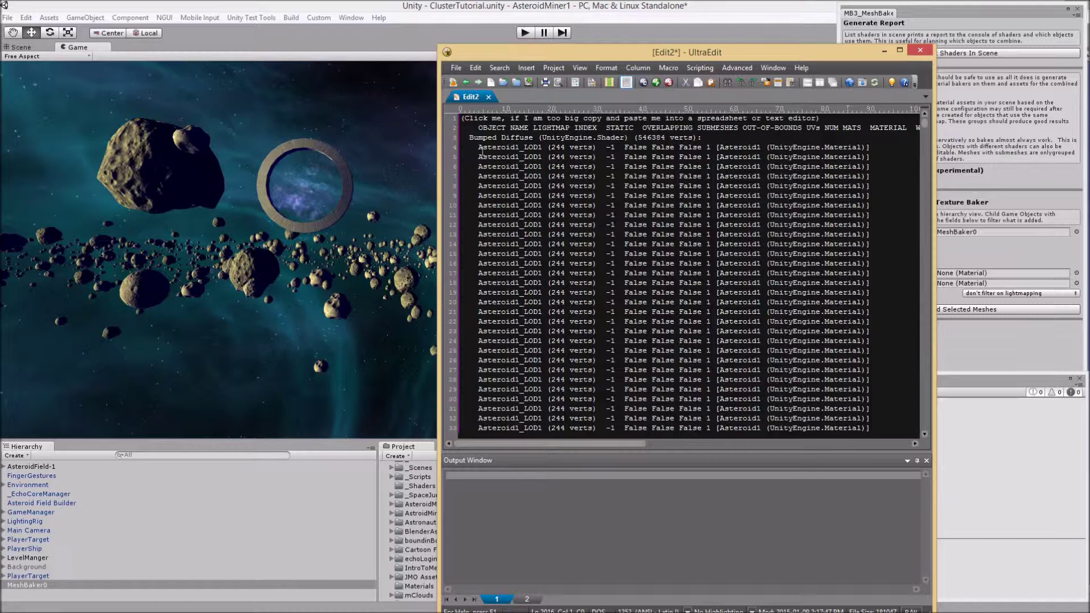
{"action": "left_click_drag", "start_coordinate": [546, 48], "coordinate": [687, 35]}
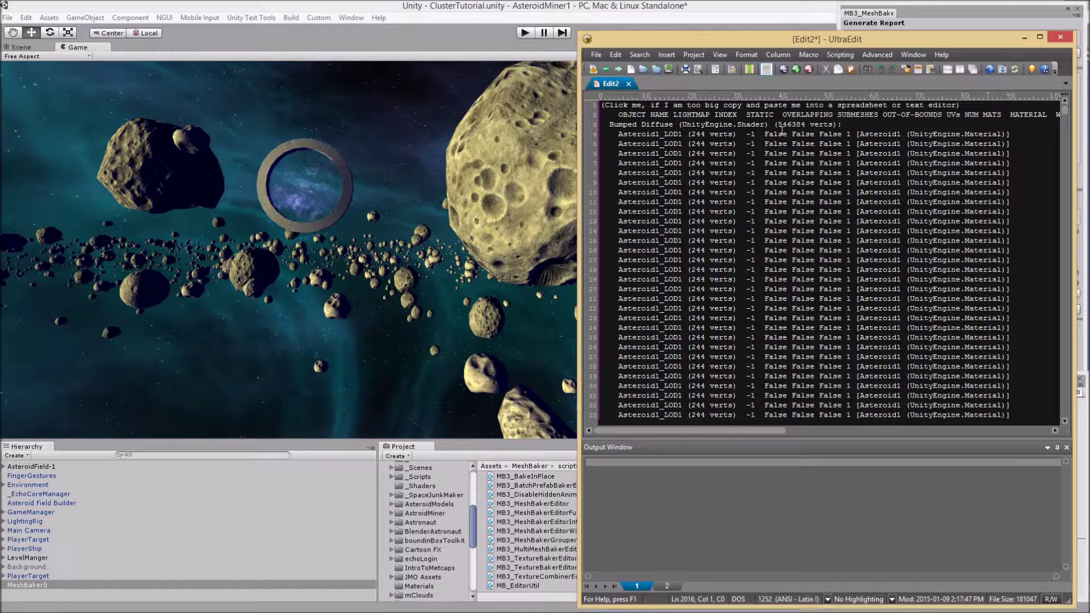
{"action": "left_click", "coordinate": [705, 7]}
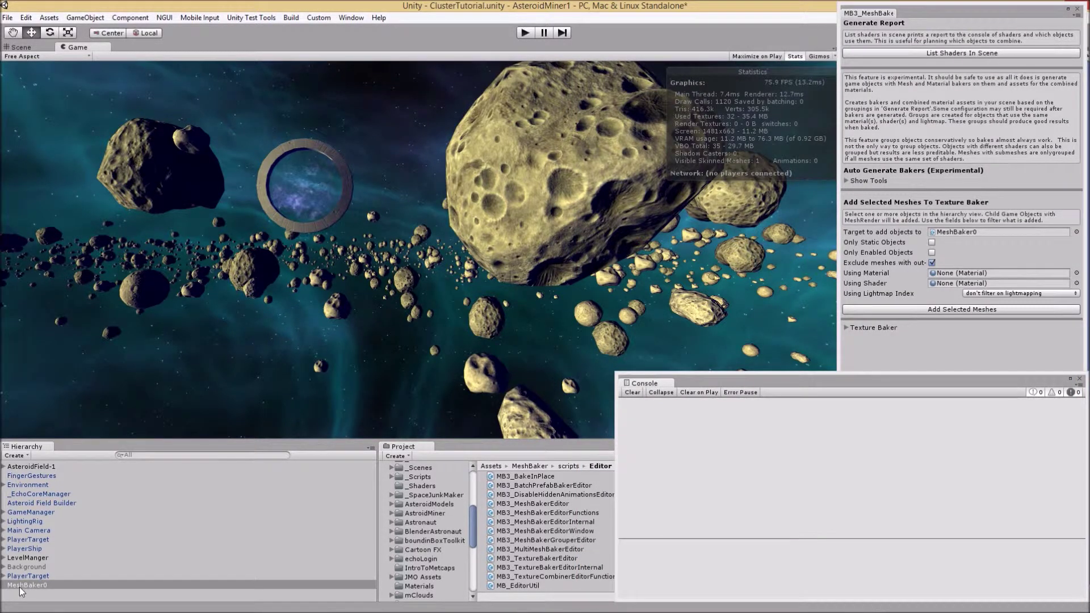
Select AsteroidField-1, switch to the top-down Scene view, and zoom out around the Main Camera
{"action": "left_click", "coordinate": [32, 467]}
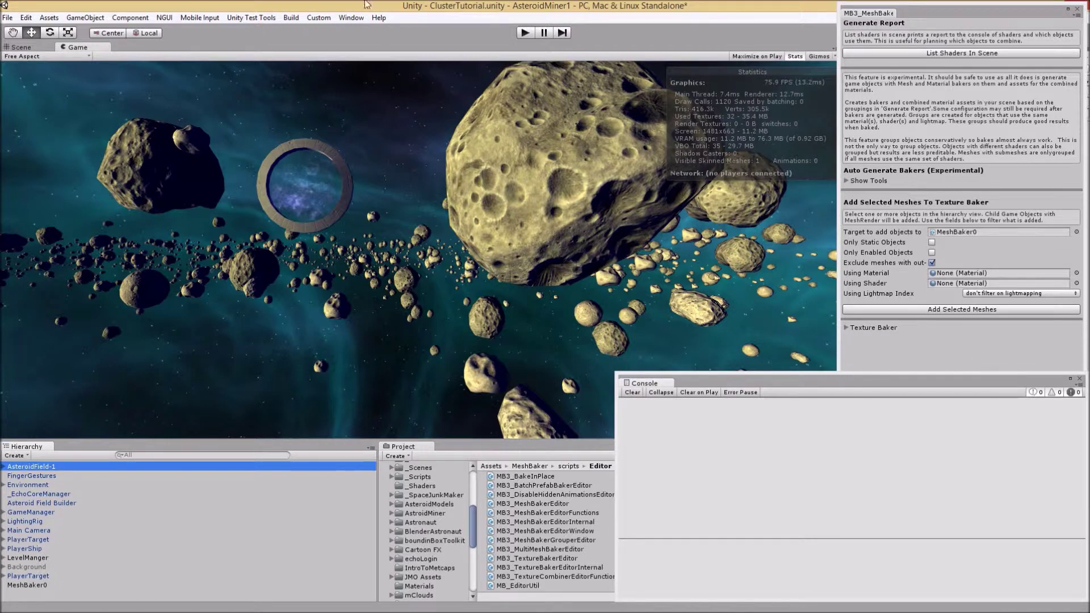
{"action": "left_click", "coordinate": [33, 47]}
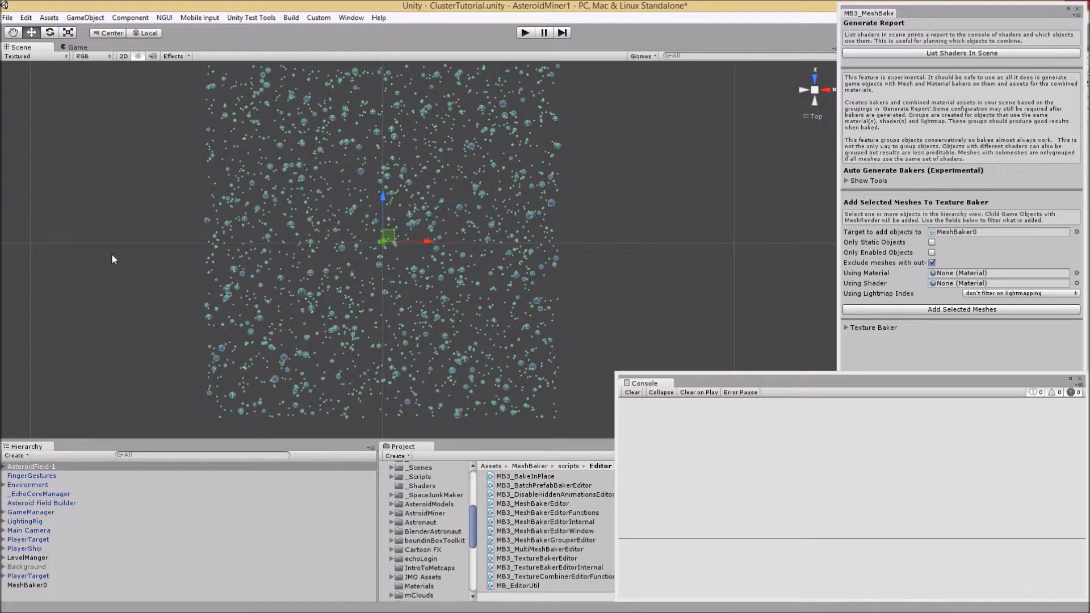
{"action": "left_click", "coordinate": [36, 530]}
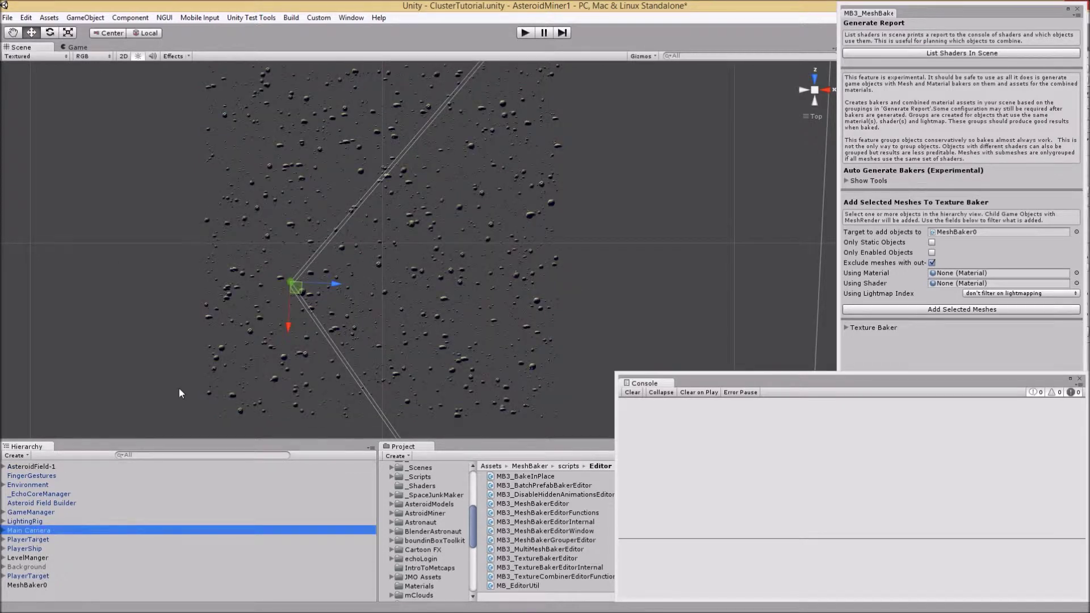
{"action": "scroll", "coordinate": [431, 160], "scroll_direction": "down", "scroll_amount": 5}
{"action": "scroll", "coordinate": [433, 161], "scroll_direction": "down", "scroll_amount": 3}
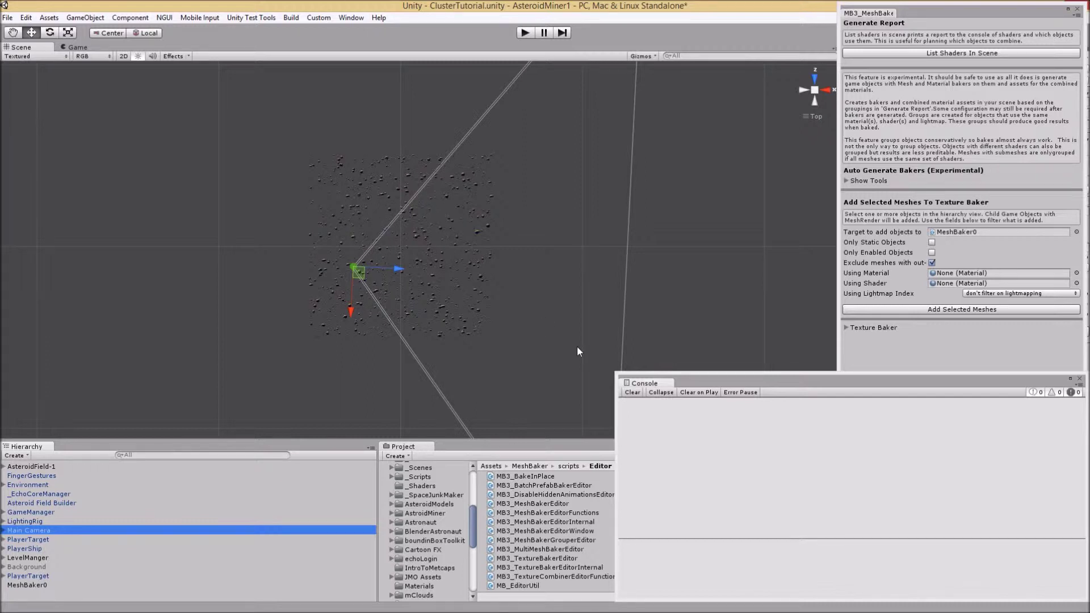
Replace MeshBaker0 with a new Mesh And Material Baker object, MaterialBaker0, and select it
{"action": "left_click", "coordinate": [39, 586]}
{"action": "right_click", "coordinate": [39, 586]}
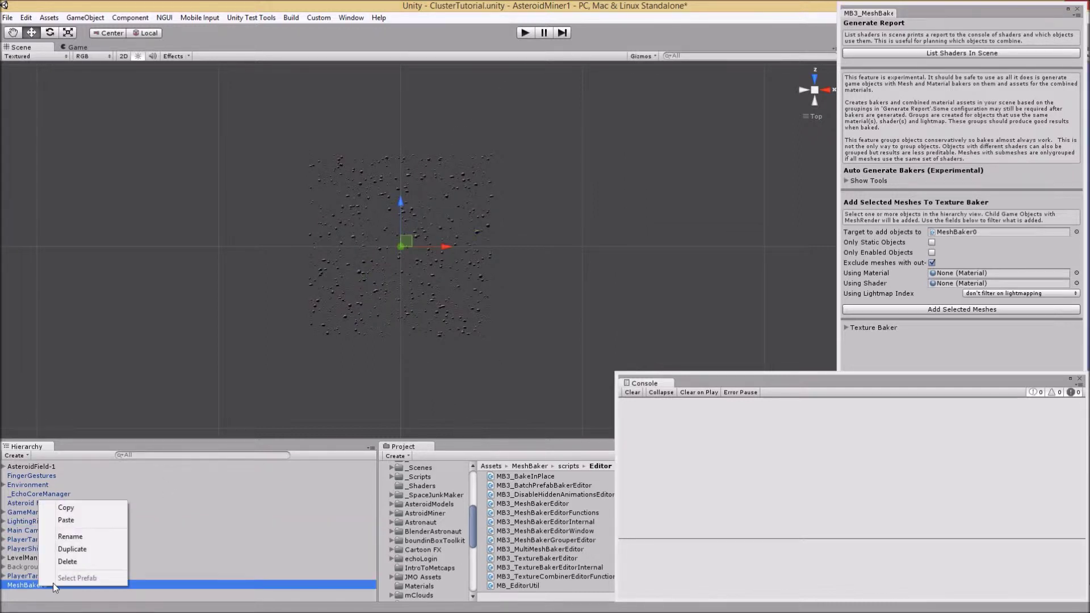
{"action": "left_click", "coordinate": [68, 561]}
{"action": "left_click", "coordinate": [85, 17]}
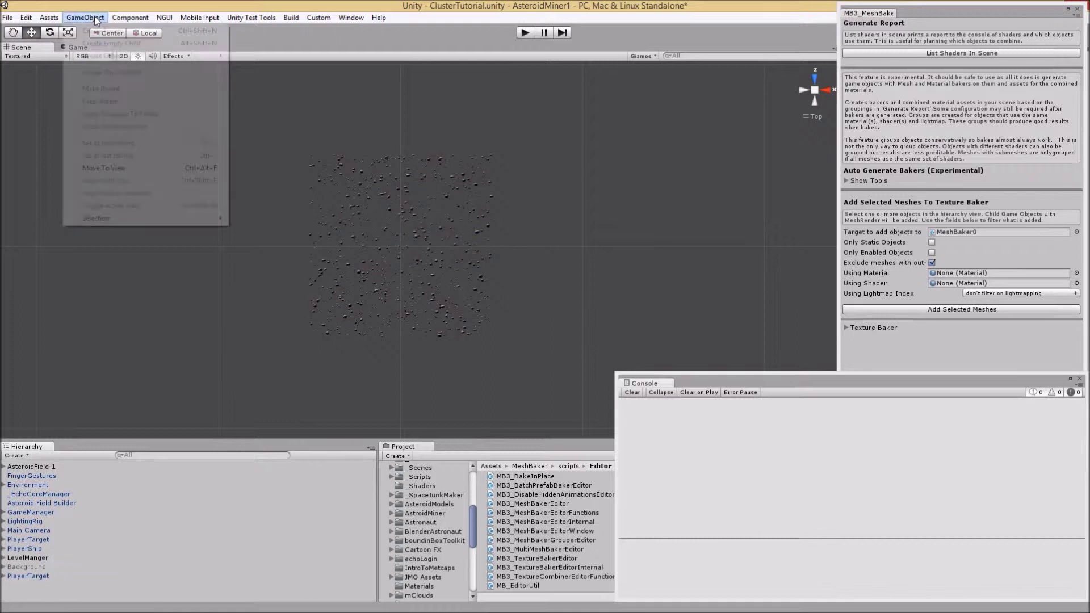
{"action": "mouse_move", "coordinate": [127, 55]}
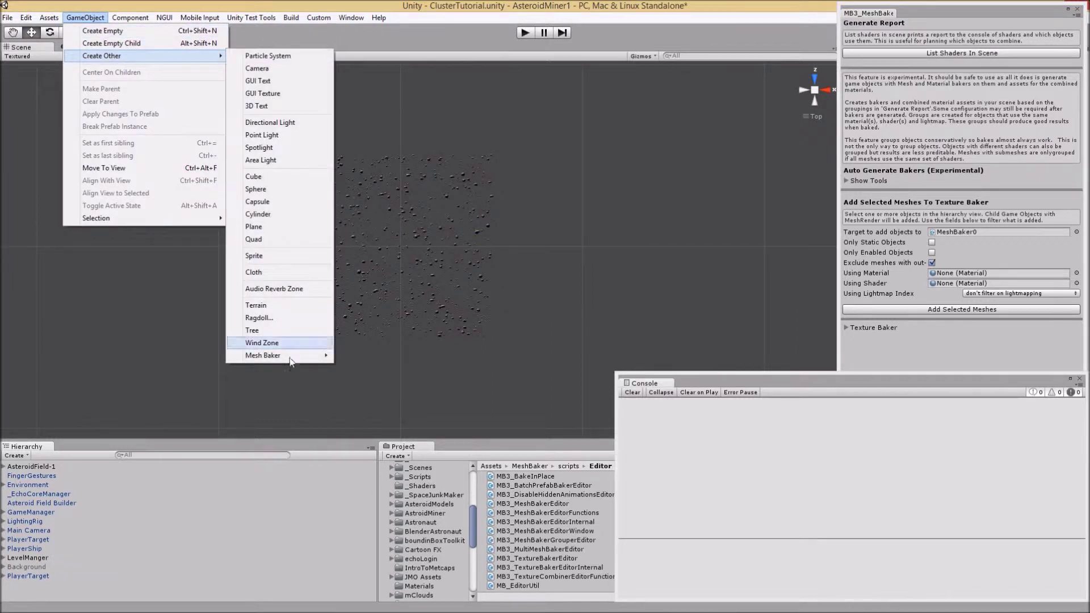
{"action": "mouse_move", "coordinate": [294, 352]}
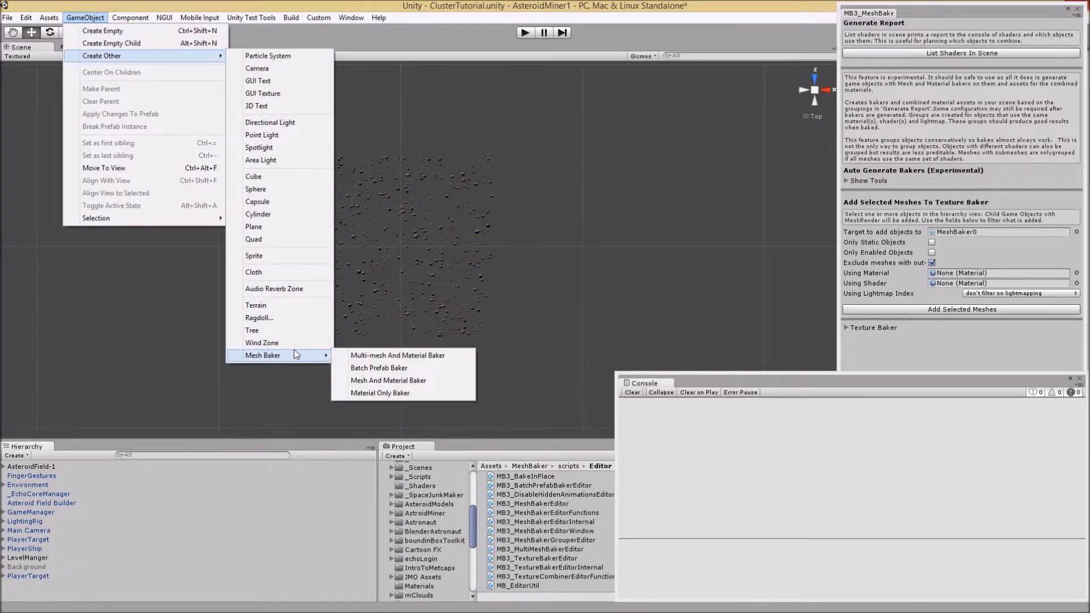
{"action": "left_click", "coordinate": [394, 384]}
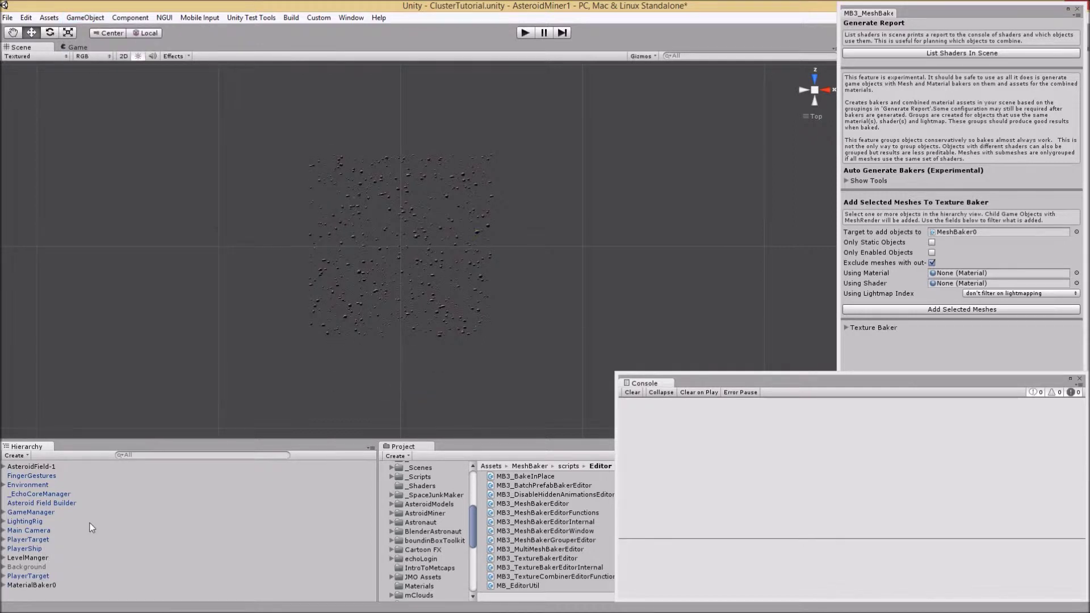
{"action": "left_click", "coordinate": [52, 585]}
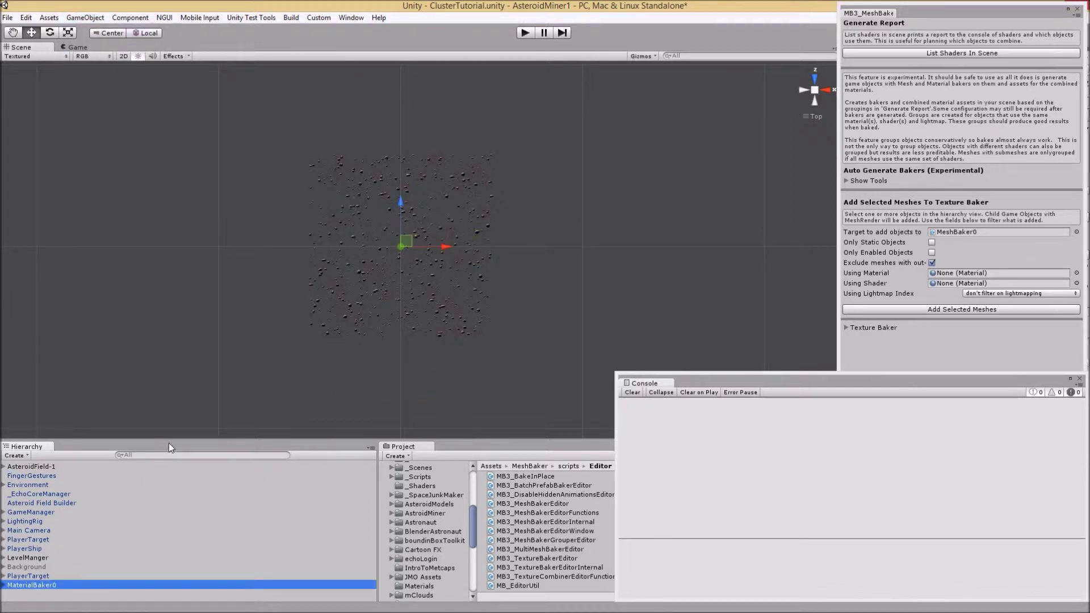
Enlarge the Hierarchy panel, expand MaterialBaker0, and close the Console and mesh-baking tools windows
{"action": "left_click_drag", "start_coordinate": [168, 442], "coordinate": [178, 332]}
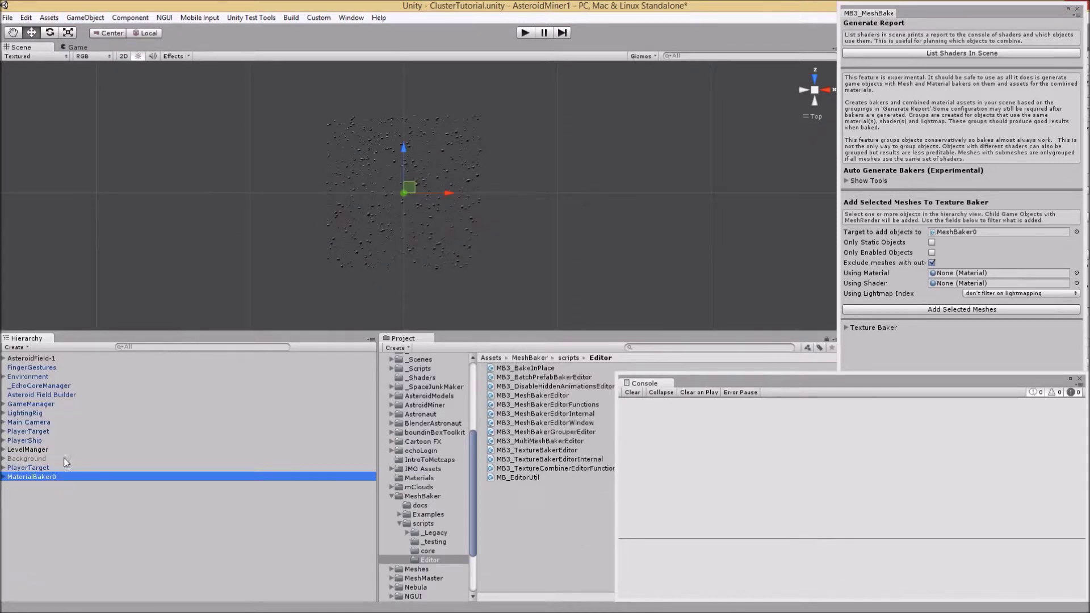
{"action": "left_click", "coordinate": [4, 477]}
{"action": "left_click_drag", "start_coordinate": [881, 389], "coordinate": [781, 378]}
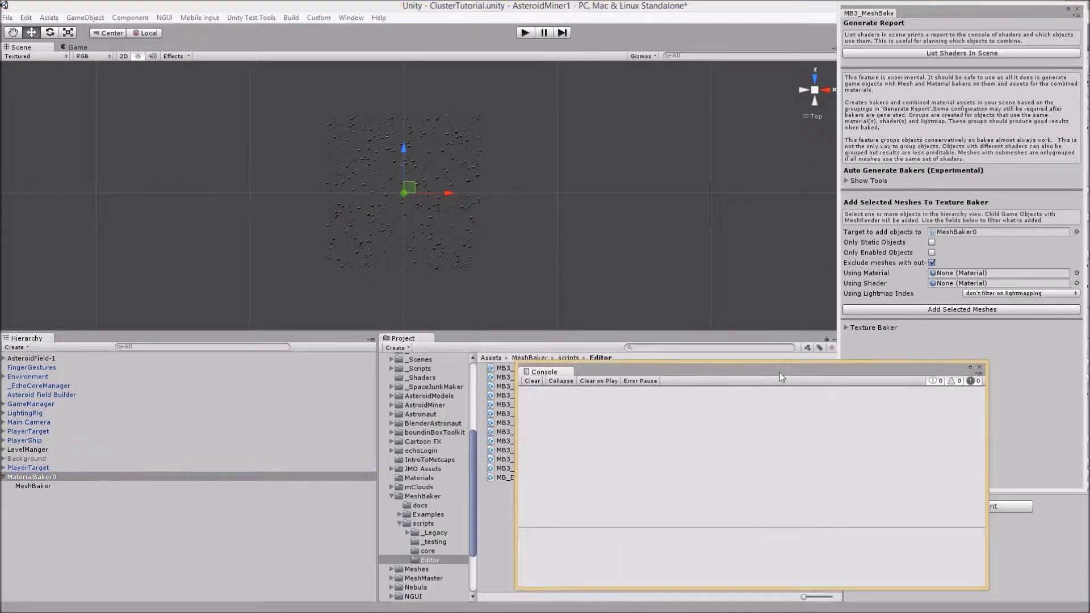
{"action": "left_click", "coordinate": [979, 367]}
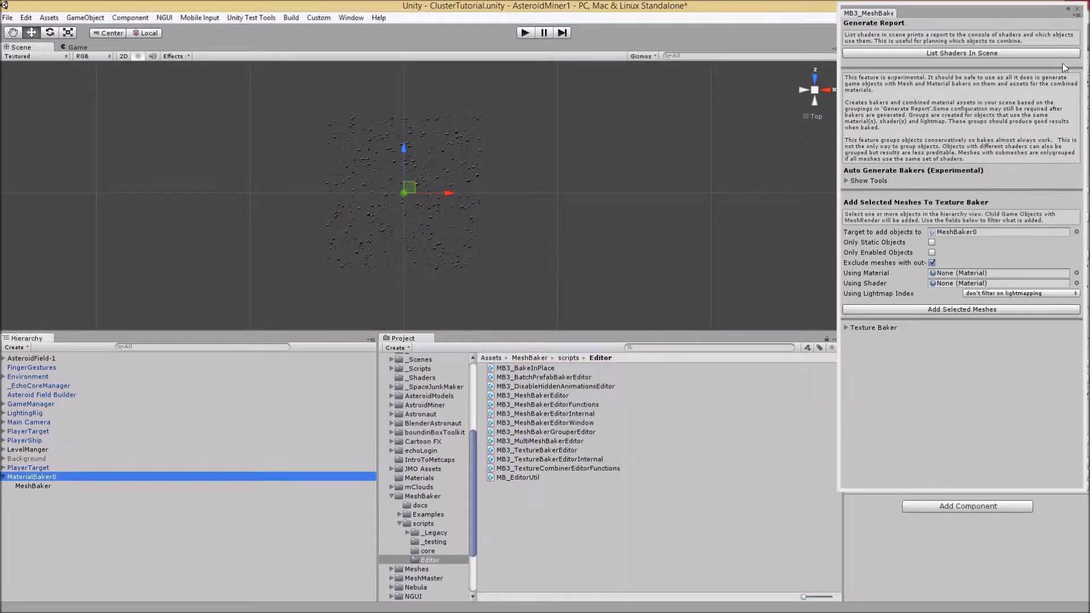
{"action": "left_click", "coordinate": [1076, 9]}
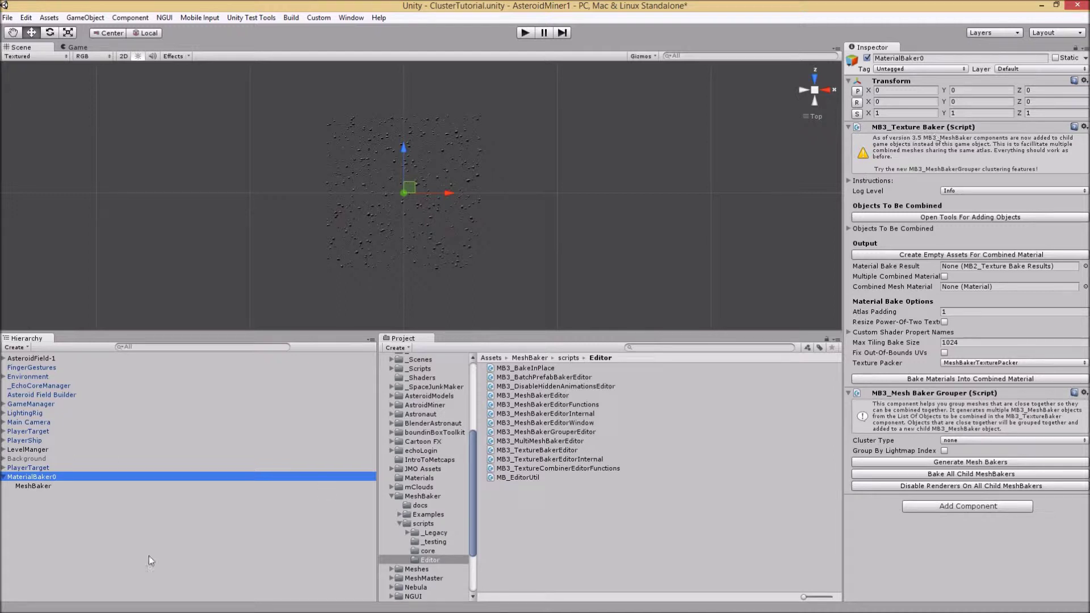
{"action": "left_click", "coordinate": [41, 486]}
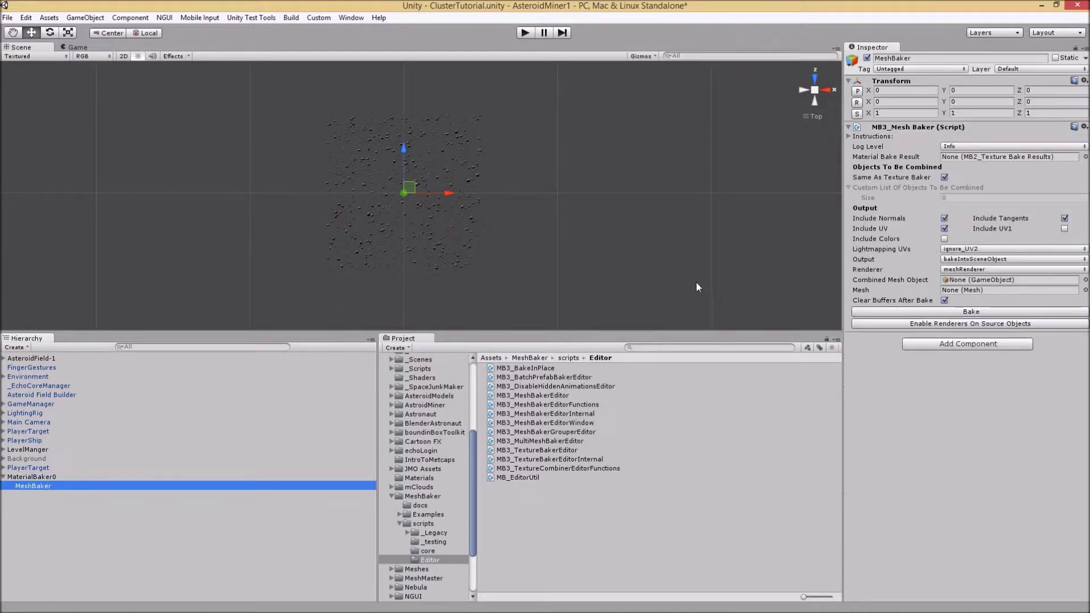
{"action": "left_click", "coordinate": [43, 477]}
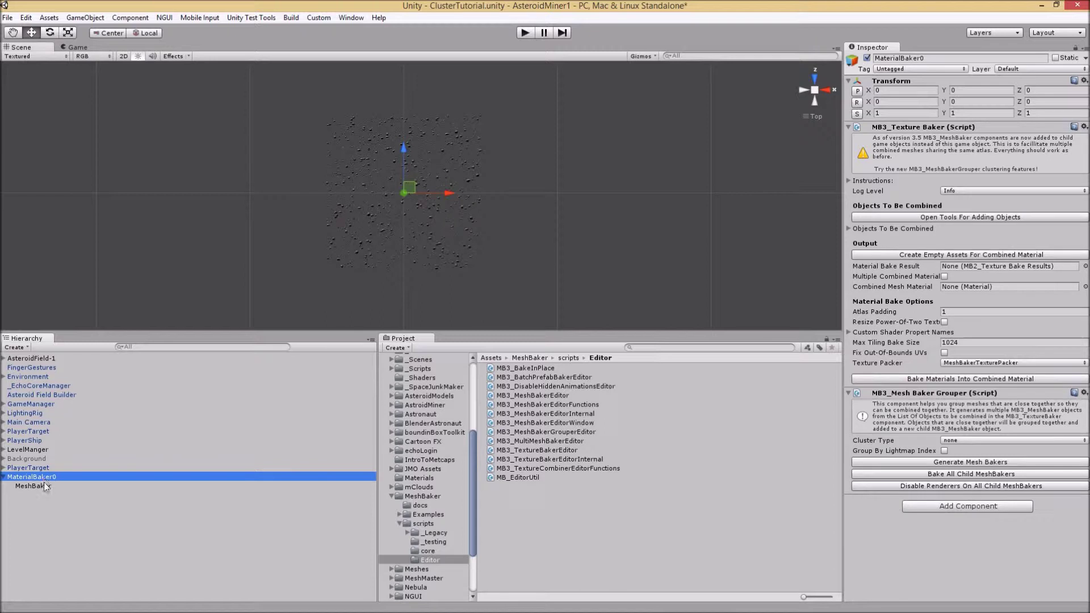
{"action": "left_click", "coordinate": [44, 485]}
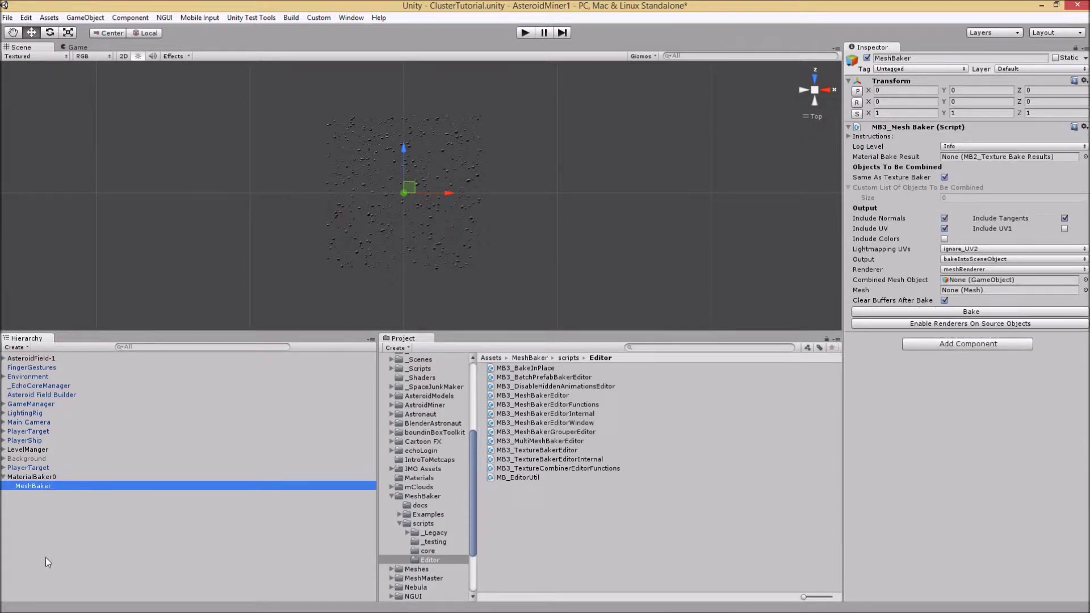
{"action": "left_click", "coordinate": [36, 477]}
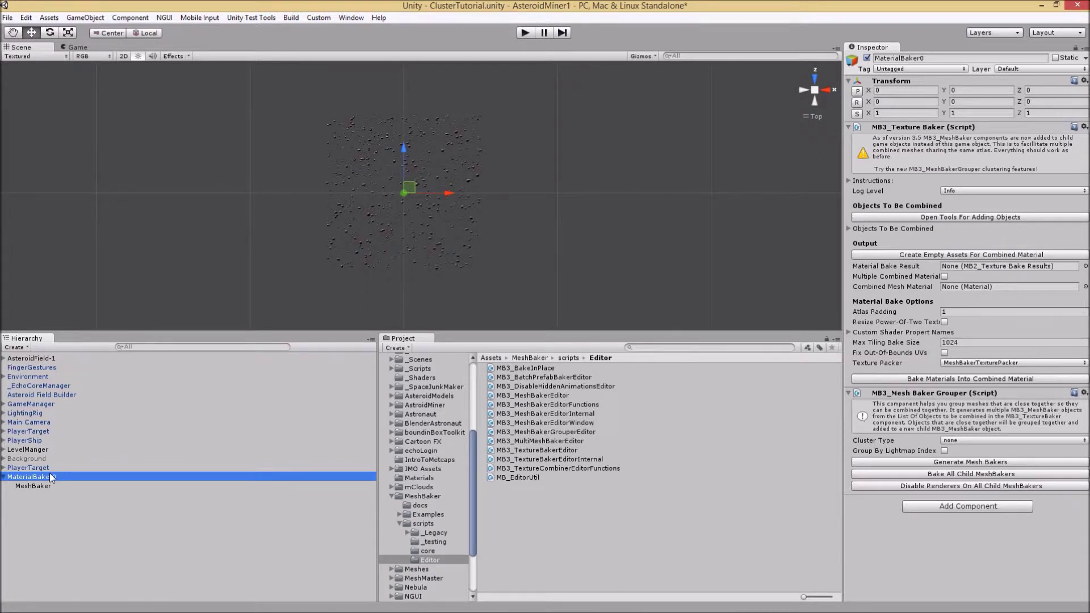
Add AsteroidField-1's asteroid meshes to MaterialBaker0 using Add Selected Meshes
{"action": "left_click", "coordinate": [914, 216]}
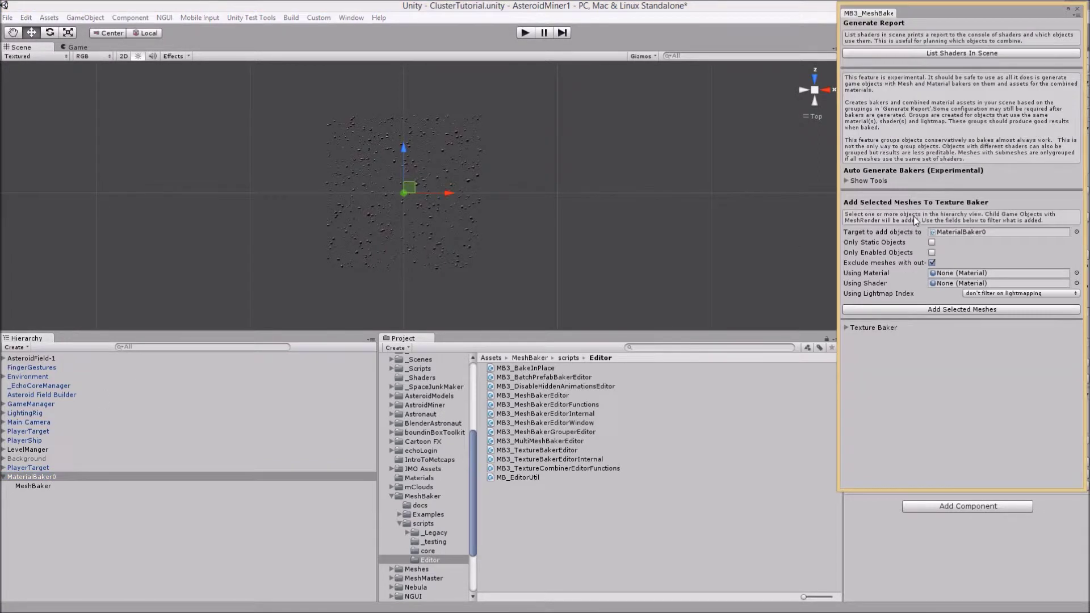
{"action": "left_click", "coordinate": [48, 357]}
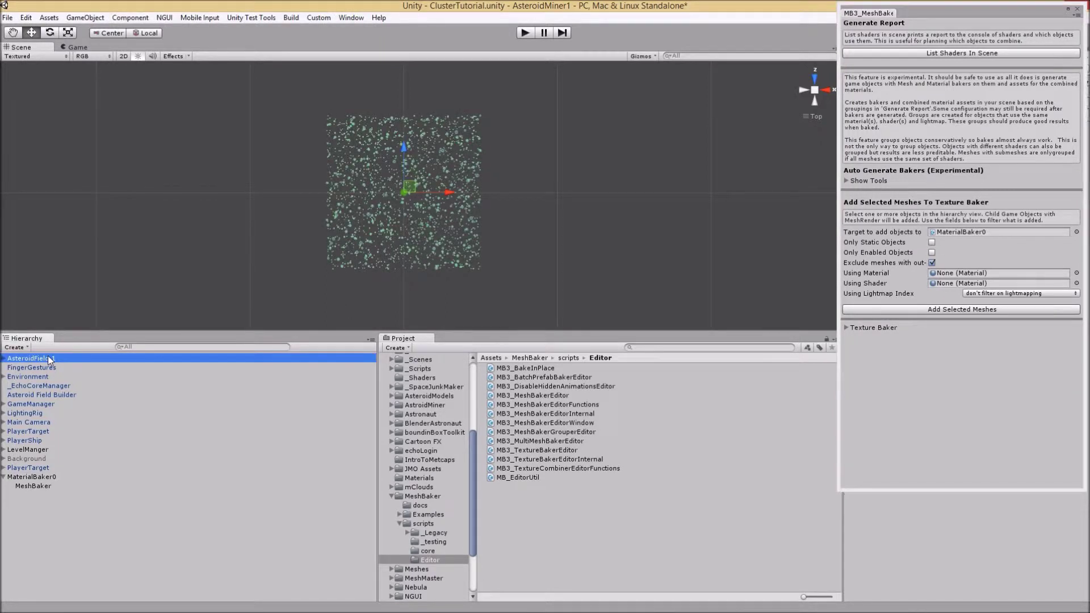
{"action": "left_click", "coordinate": [945, 310]}
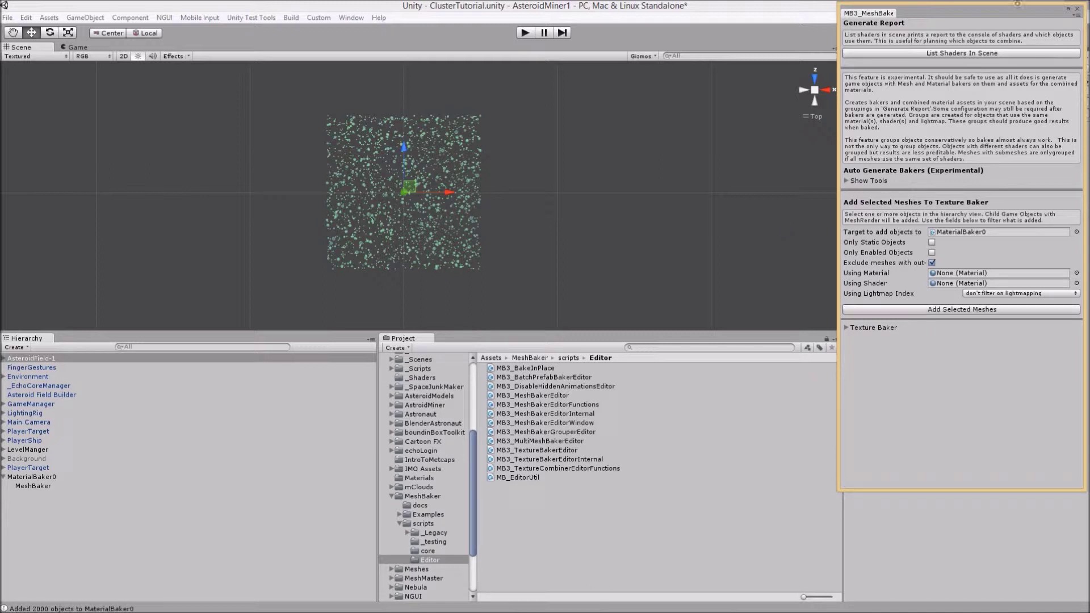
{"action": "left_click", "coordinate": [1077, 9]}
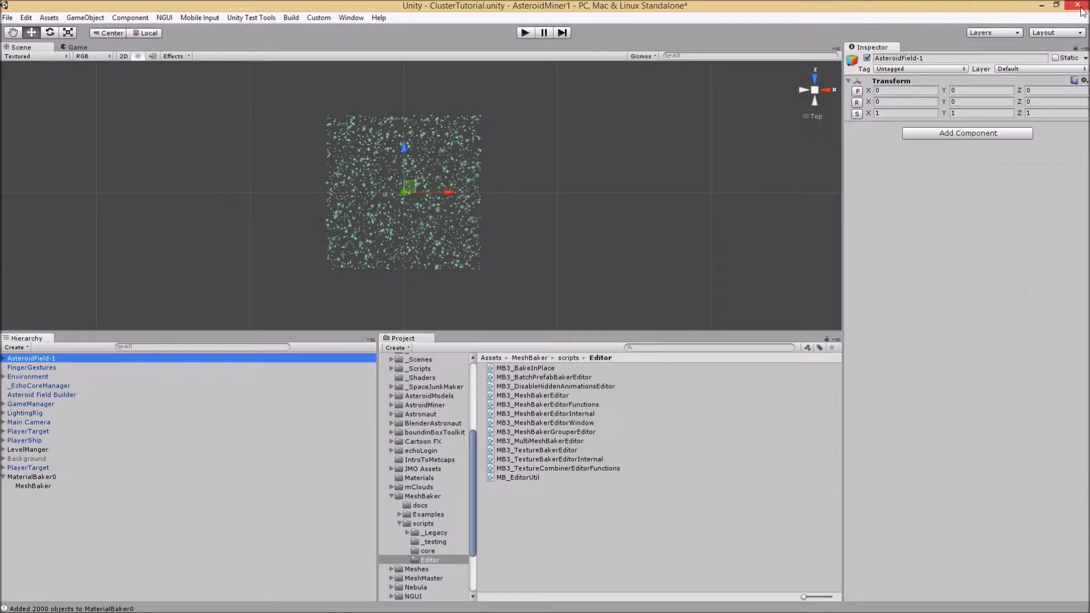
Check MaterialBaker0's Objects To Be Combined list, then create empty assets for the combined material
{"action": "left_click", "coordinate": [34, 477]}
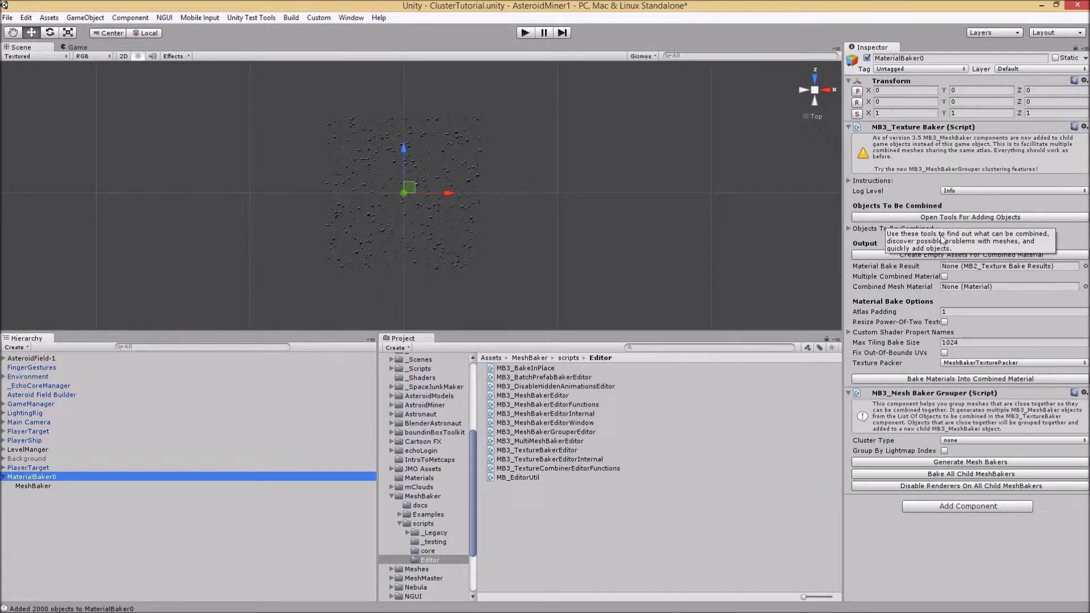
{"action": "left_click", "coordinate": [848, 228]}
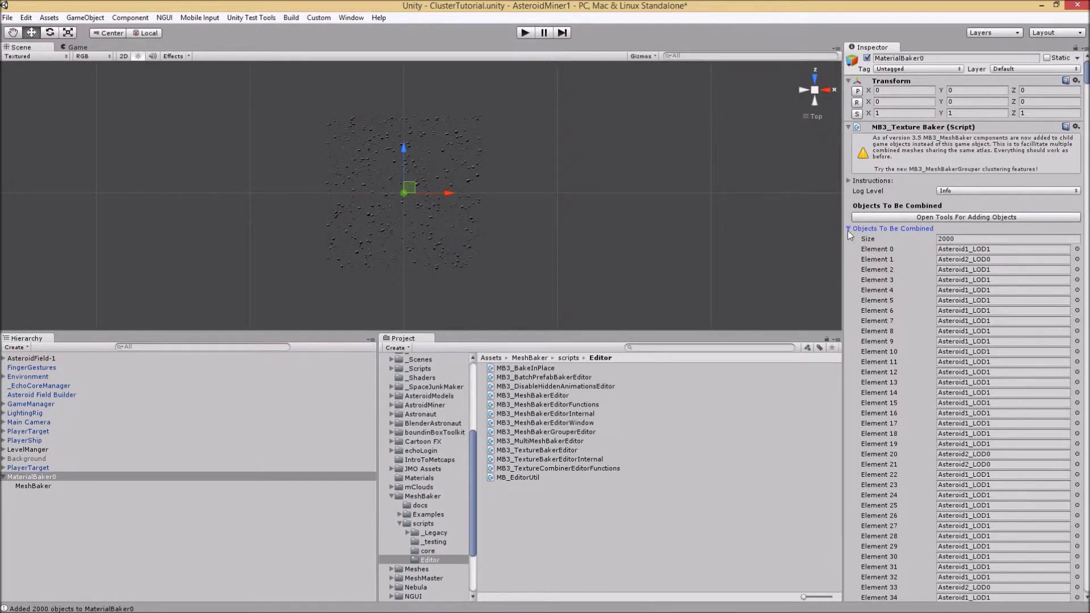
{"action": "left_click", "coordinate": [847, 228]}
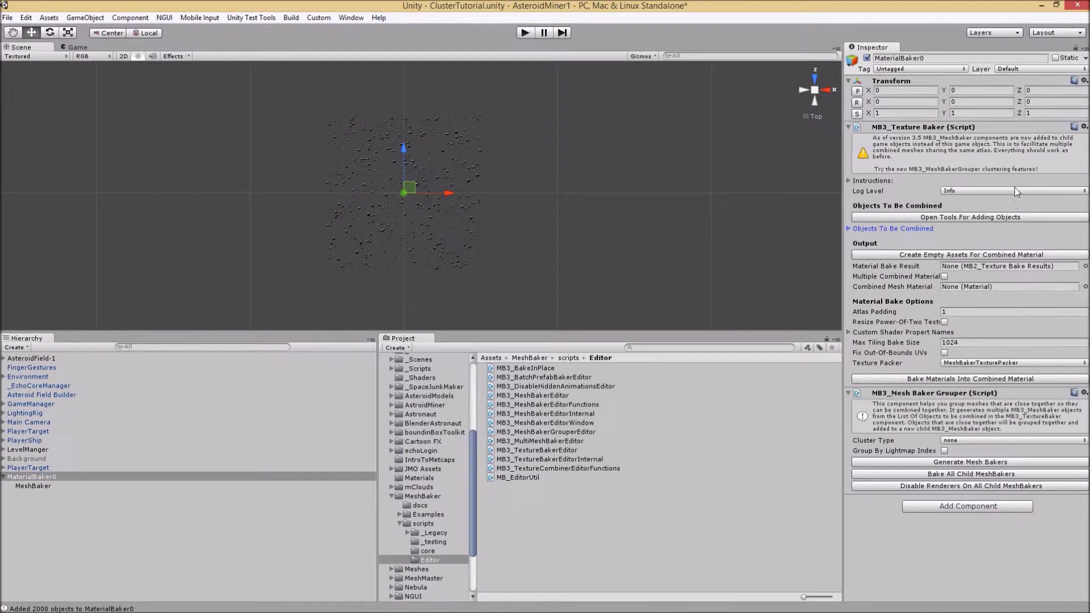
{"action": "left_click", "coordinate": [981, 257]}
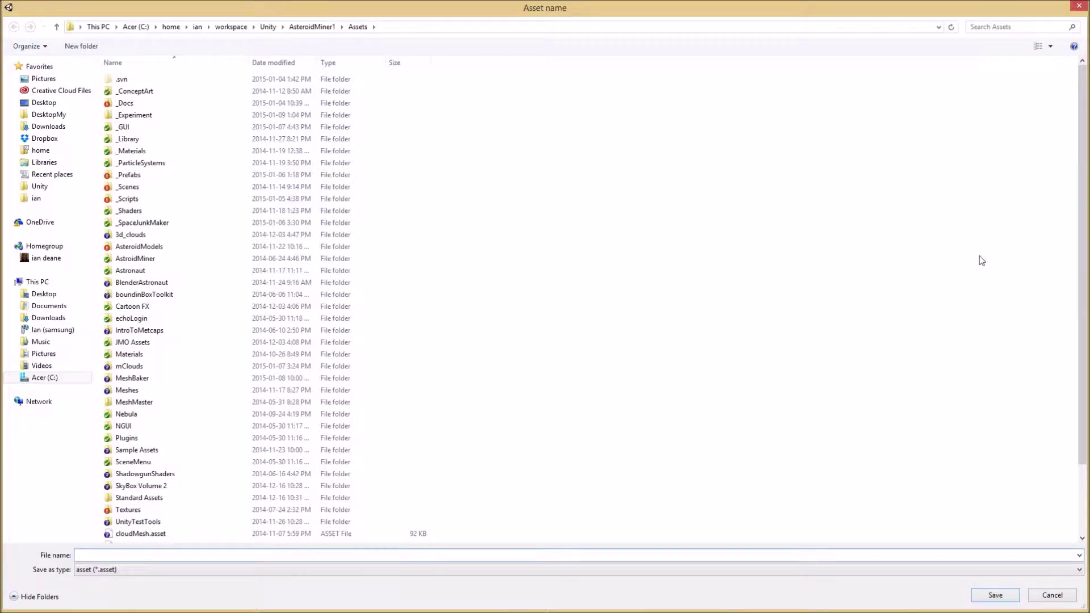
Save the combined material as CombinedAsteroids.asset in _Experiment, replacing the existing file, and bake materials into it
{"action": "double_click", "coordinate": [147, 115]}
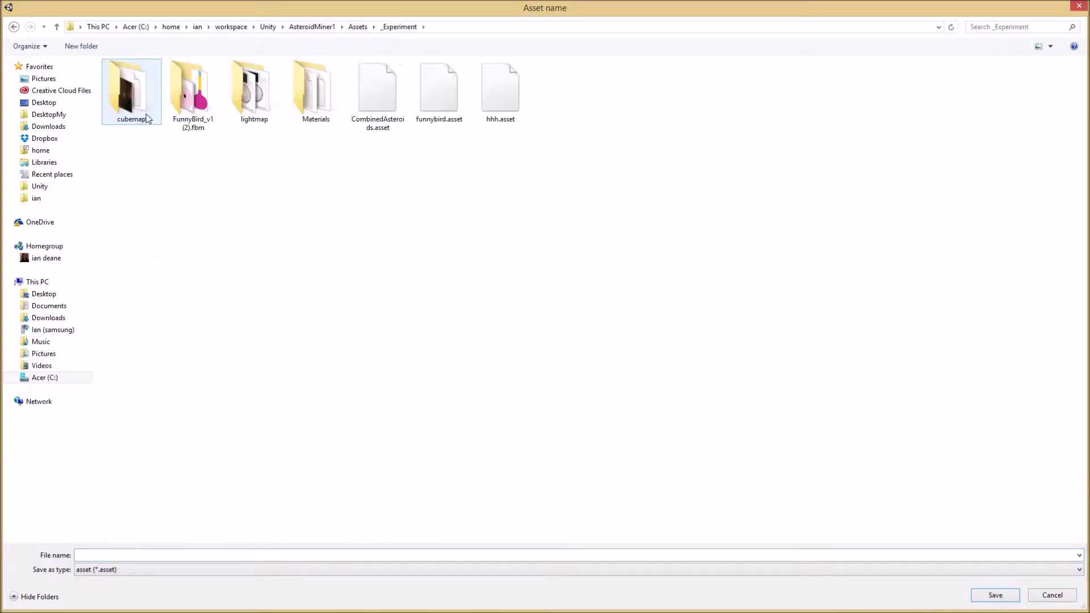
{"action": "left_click", "coordinate": [373, 96]}
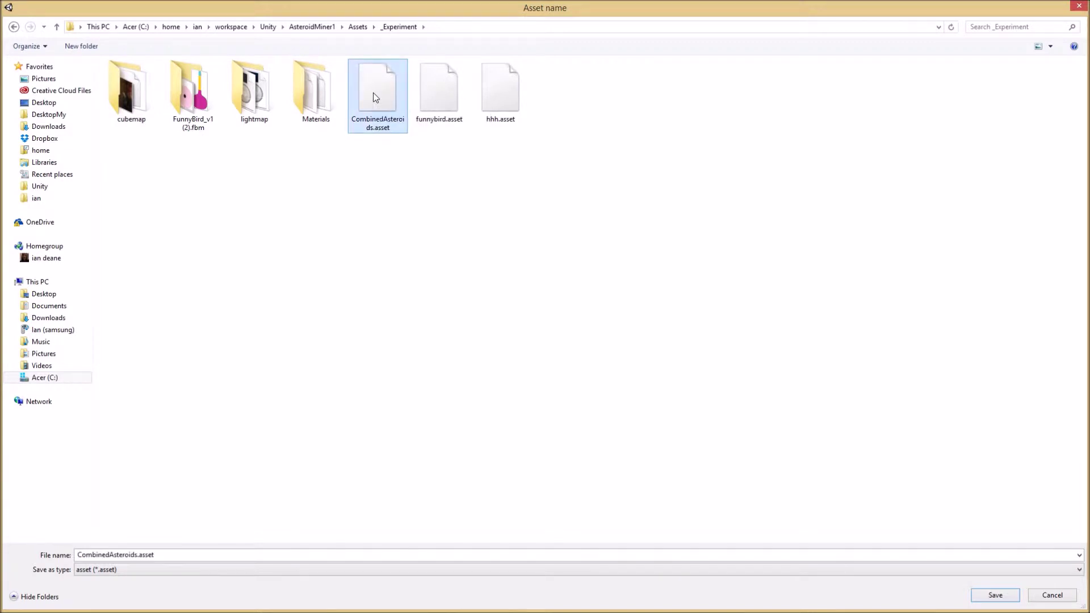
{"action": "left_click", "coordinate": [995, 595]}
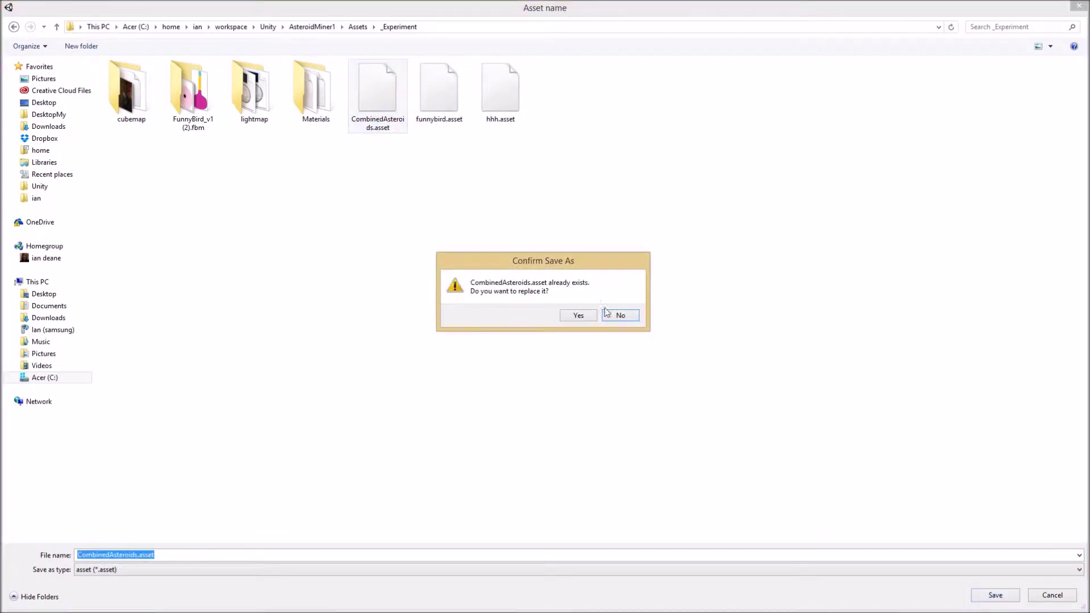
{"action": "left_click", "coordinate": [587, 316]}
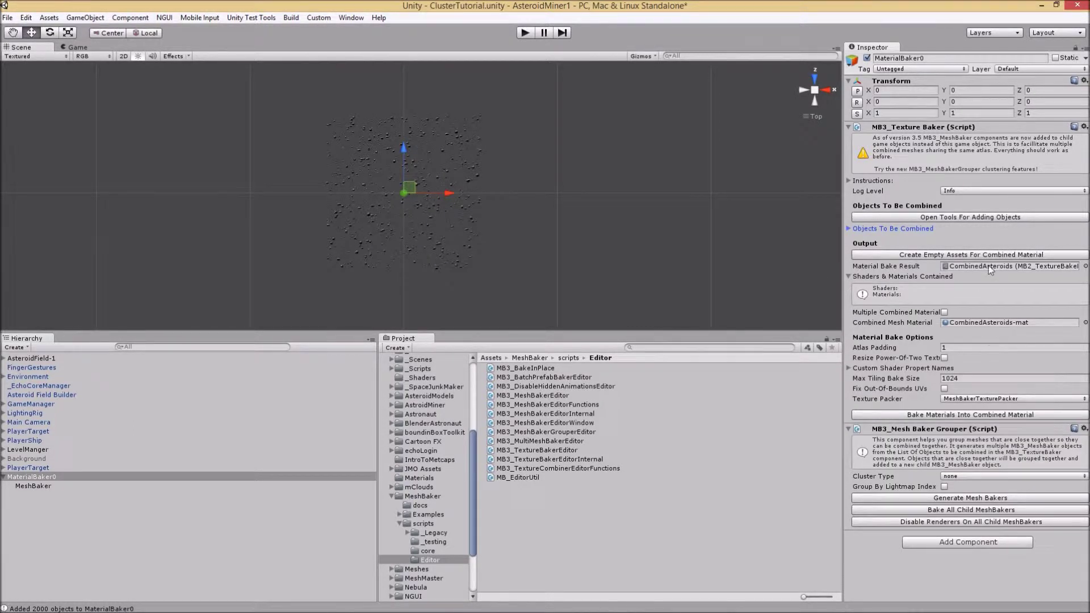
{"action": "left_click", "coordinate": [969, 415]}
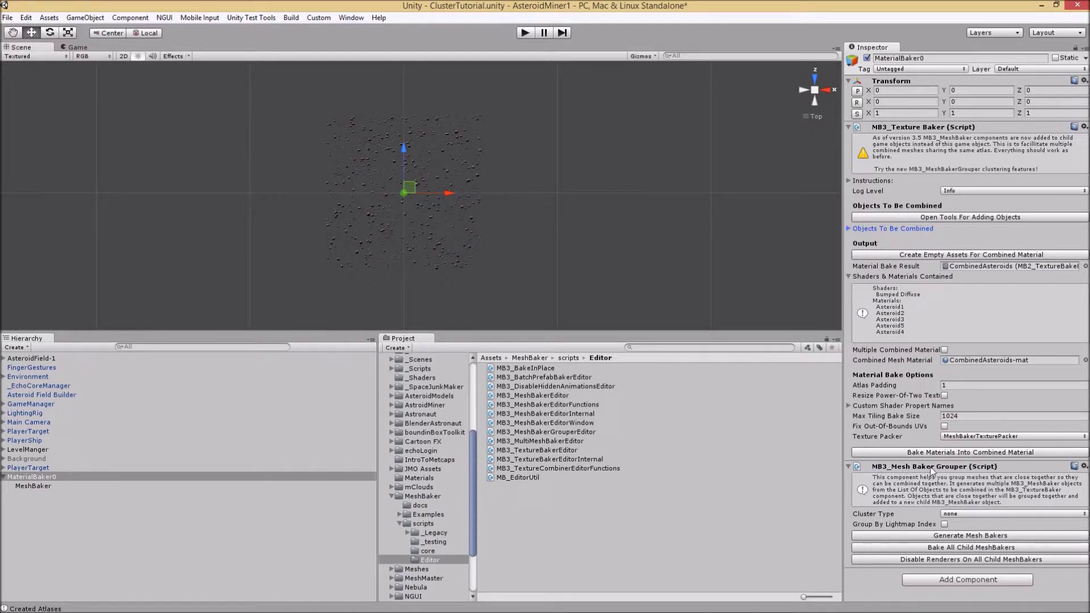
After the bake finishes, set the Mesh Baker Grouper's Cluster Type to grid
{"action": "left_click", "coordinate": [975, 515]}
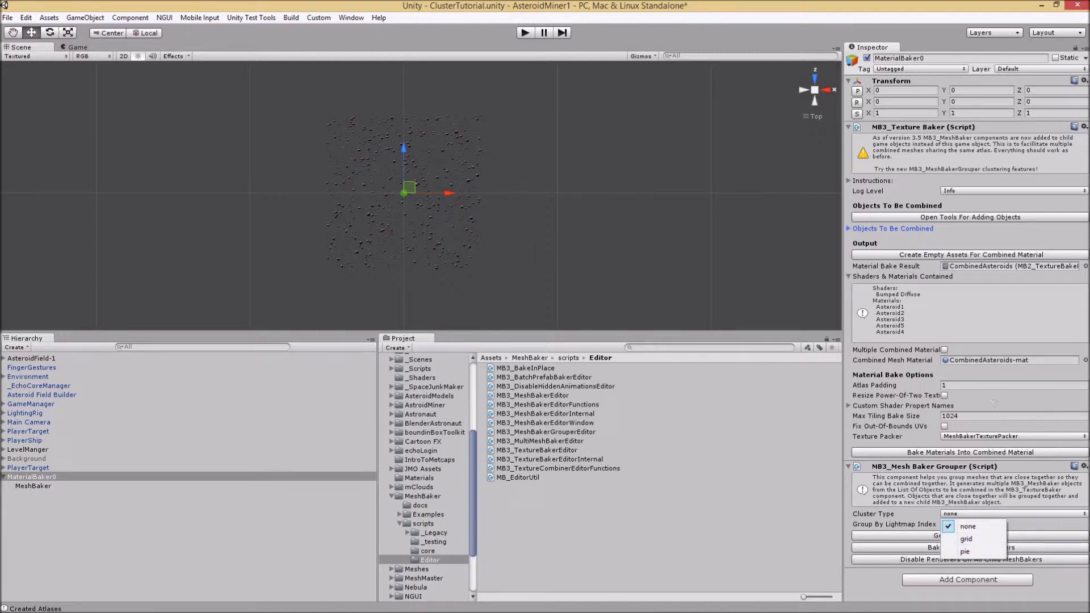
{"action": "left_click", "coordinate": [973, 540]}
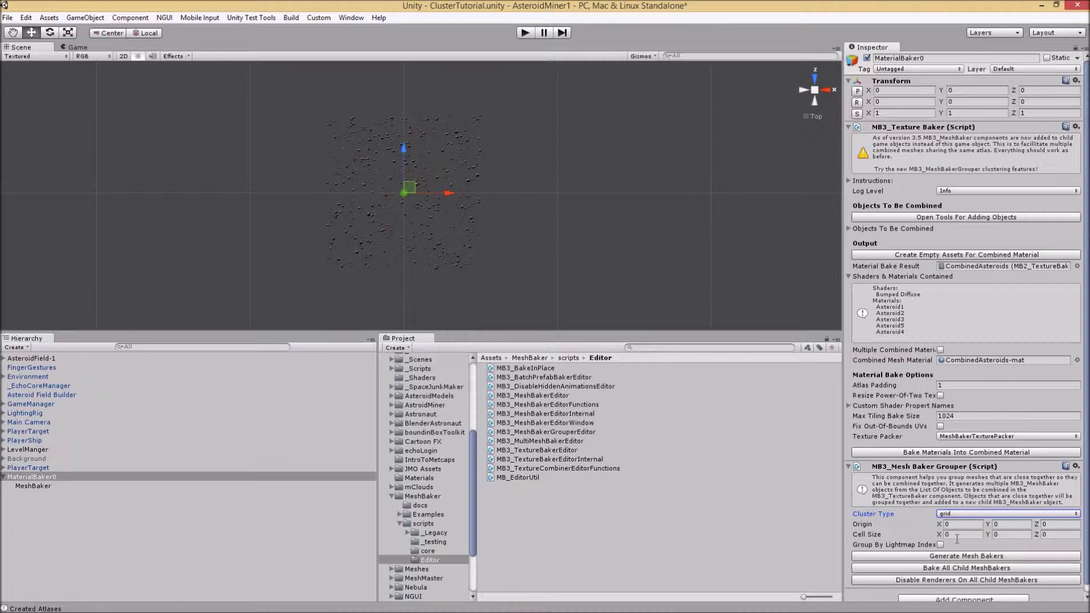
Set the grid cell size to 1000 on X, Y and Z and inspect the resulting cluster grid
{"action": "left_click", "coordinate": [948, 536]}
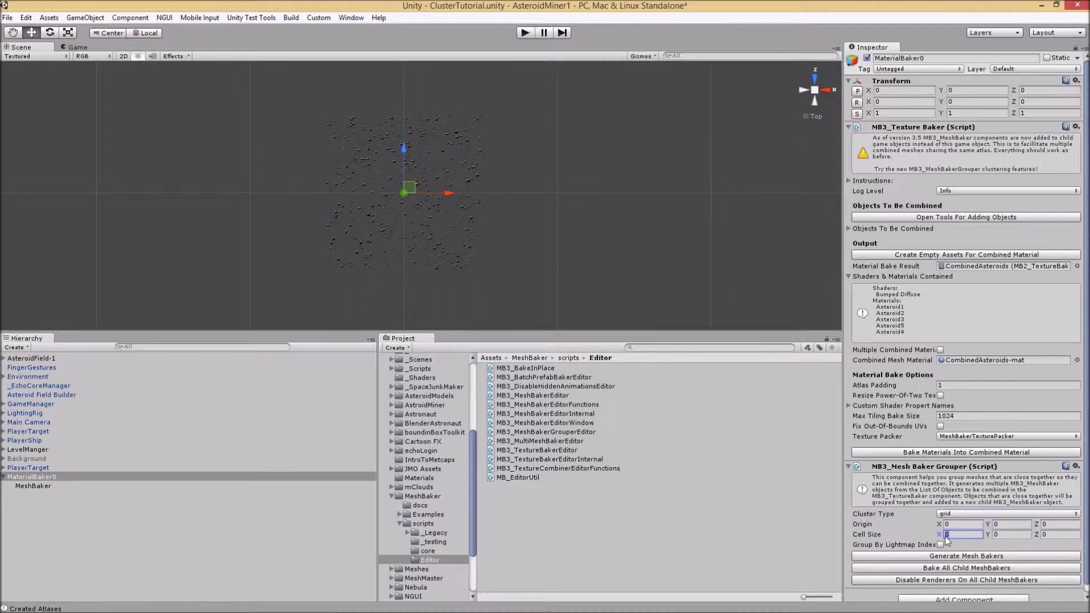
{"action": "type", "text": "1000"}
{"action": "key", "text": "Tab"}
{"action": "type", "text": "1000"}
{"action": "key", "text": "Tab"}
{"action": "type", "text": "1000"}
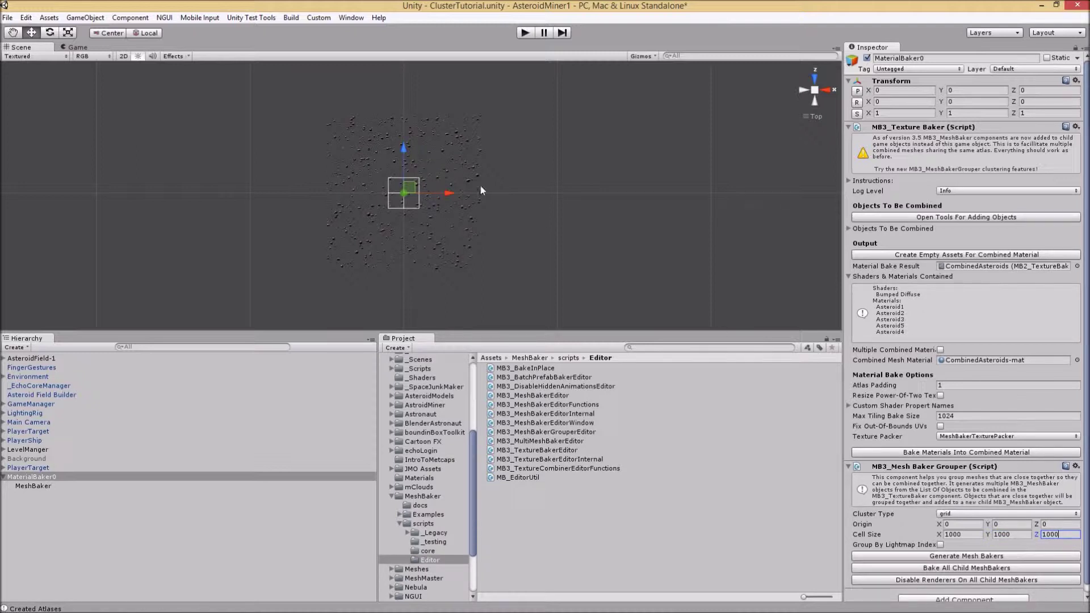
{"action": "left_click_drag", "start_coordinate": [489, 236], "coordinate": [552, 205], "text": "alt"}
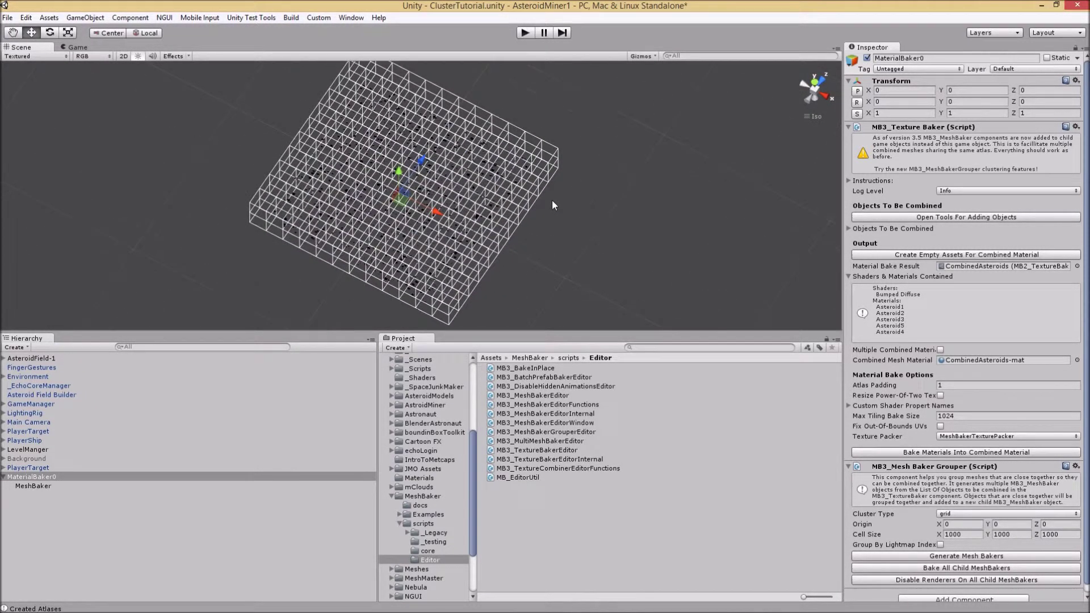
{"action": "scroll", "coordinate": [552, 204], "scroll_direction": "up", "scroll_amount": 10}
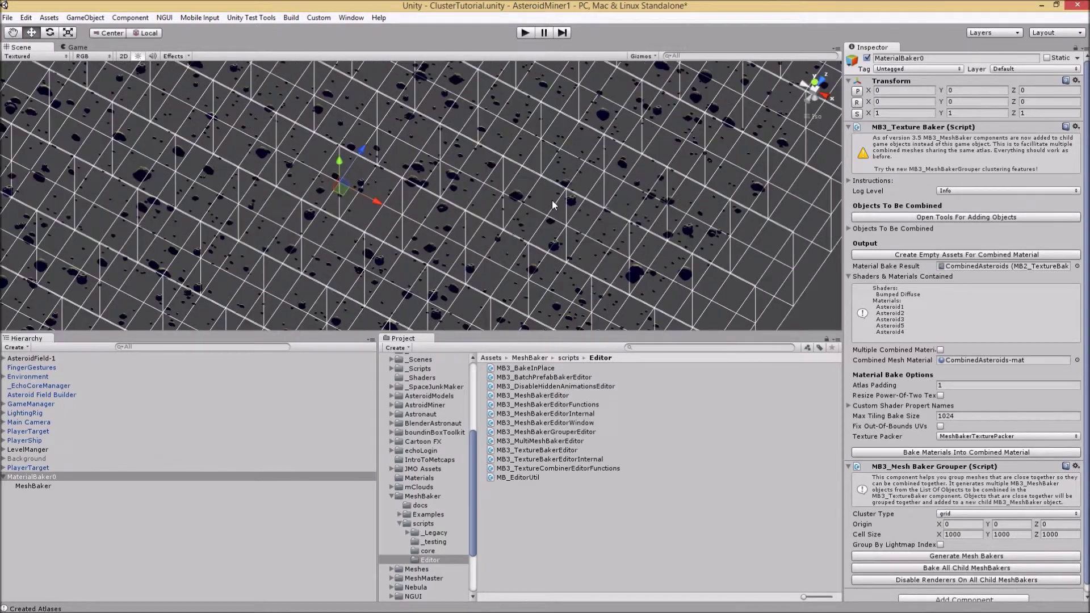
{"action": "scroll", "coordinate": [538, 182], "scroll_direction": "down", "scroll_amount": 10}
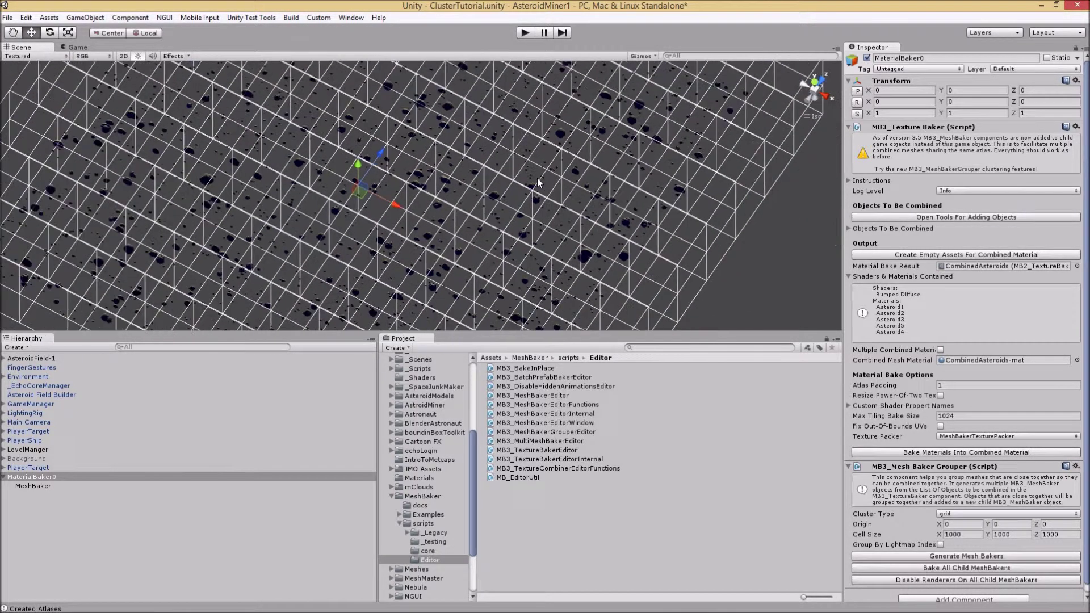
Change the Cell Size X, Y and Z values to 2500
{"action": "left_click", "coordinate": [953, 534]}
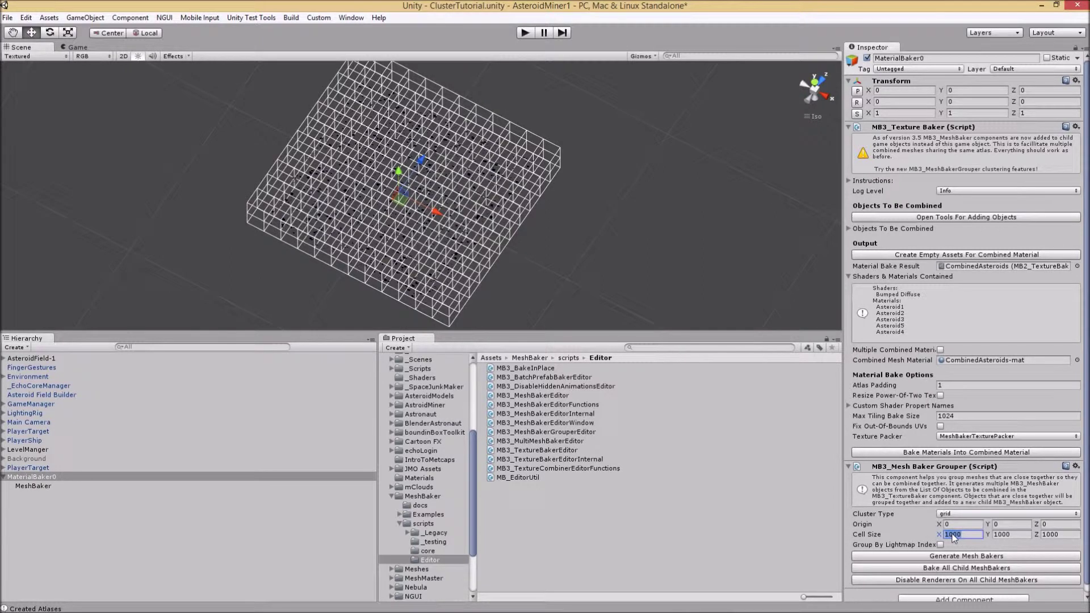
{"action": "left_click", "coordinate": [953, 535]}
{"action": "key", "text": "BackSpace"}
{"action": "key", "text": "BackSpace"}
{"action": "type", "text": "25"}
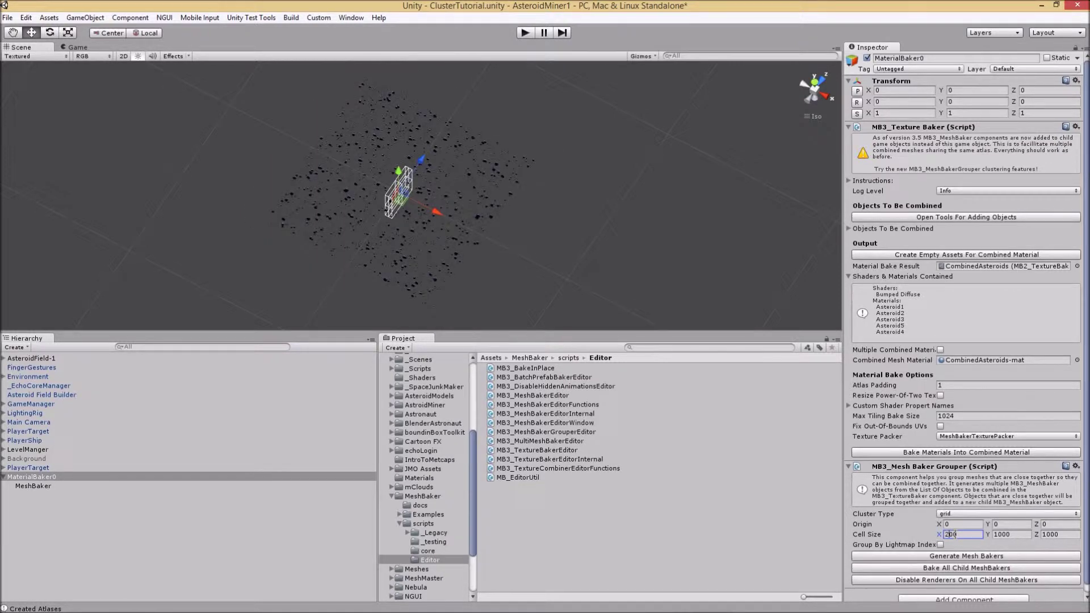
{"action": "type", "text": "000"}
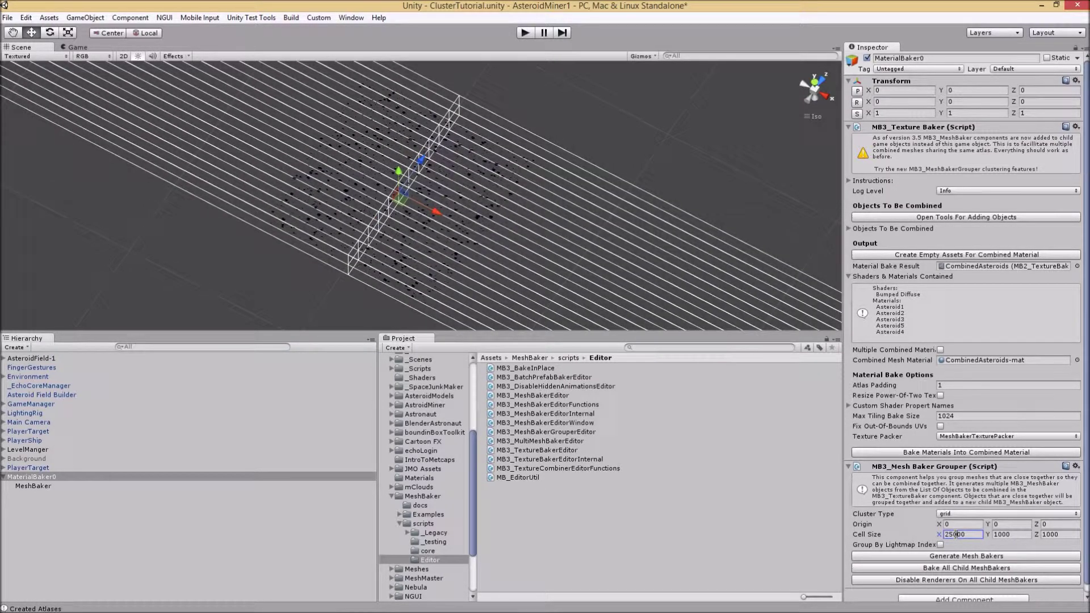
{"action": "key", "text": "BackSpace"}
{"action": "key", "text": "Tab"}
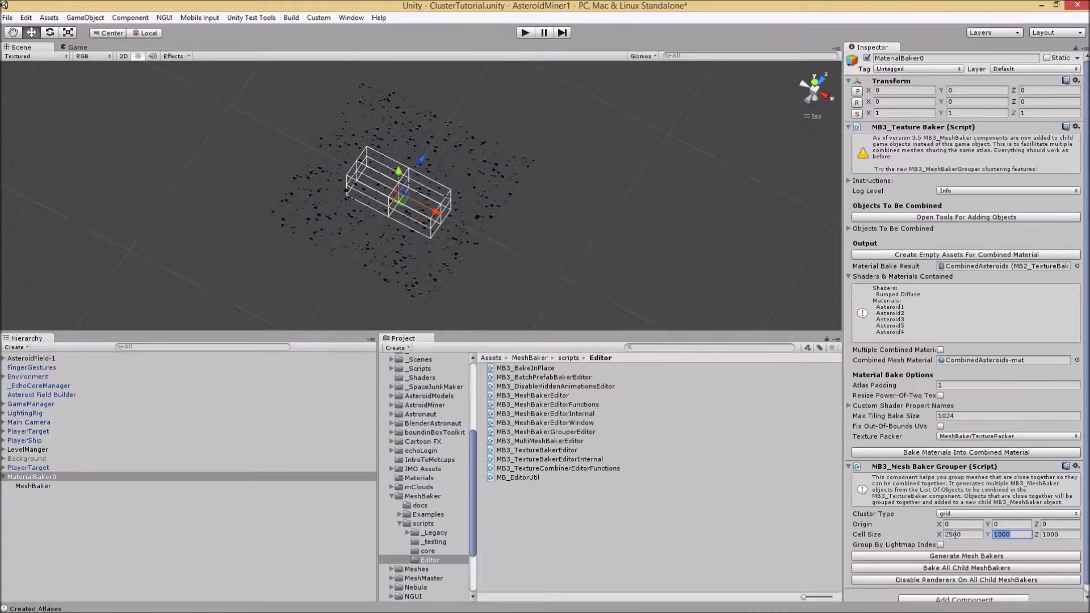
{"action": "type", "text": "2500"}
{"action": "key", "text": "Tab"}
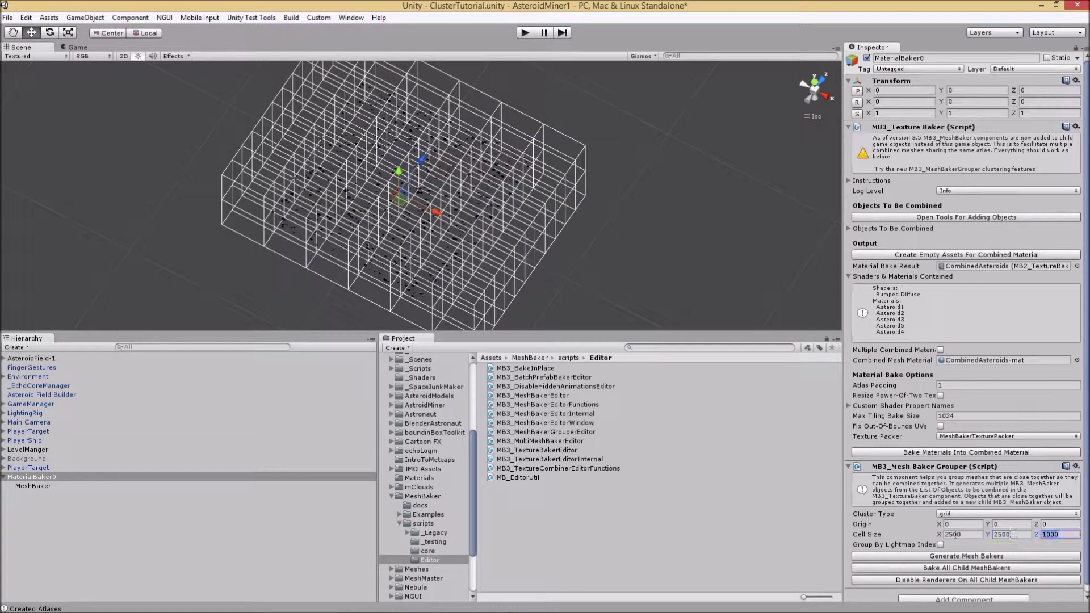
{"action": "type", "text": "2500"}
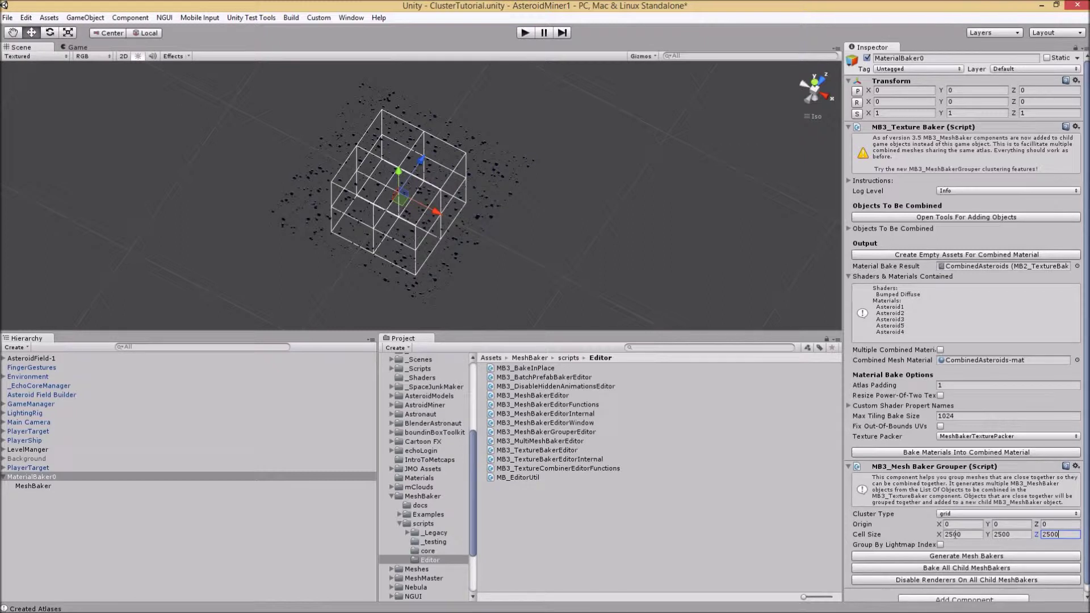
Reselect MaterialBaker0 and view its larger cluster grid from above
{"action": "left_click", "coordinate": [503, 250]}
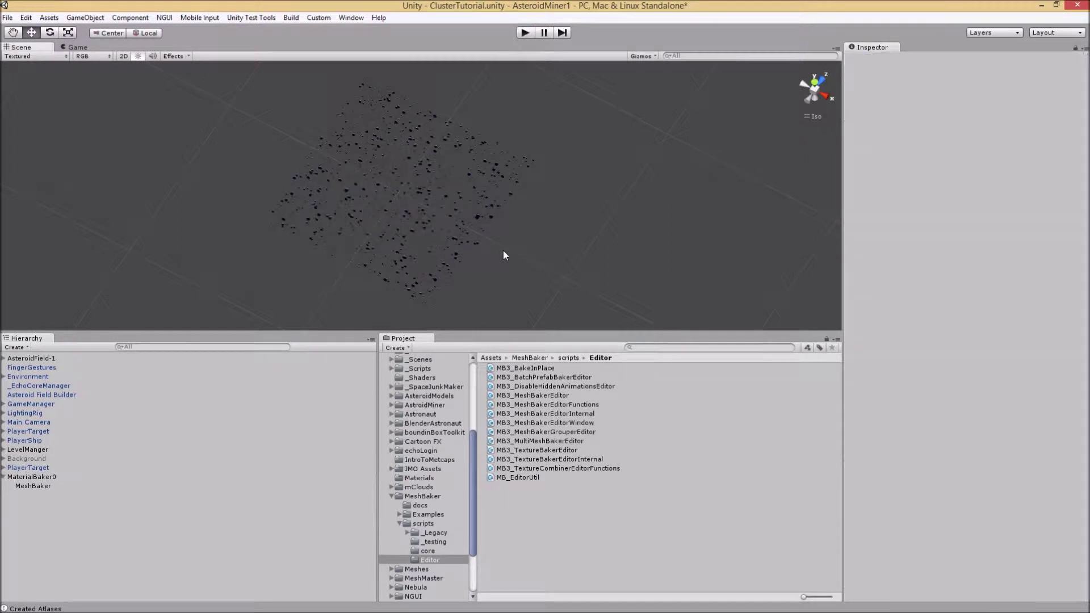
{"action": "left_click", "coordinate": [36, 476]}
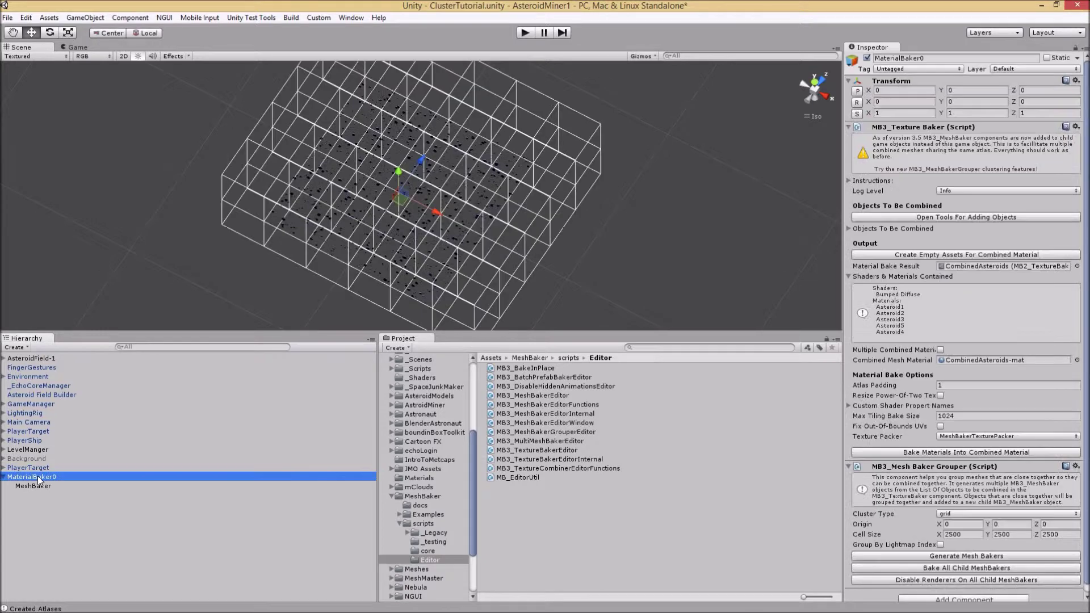
{"action": "left_click_drag", "start_coordinate": [516, 241], "coordinate": [568, 145], "text": "alt"}
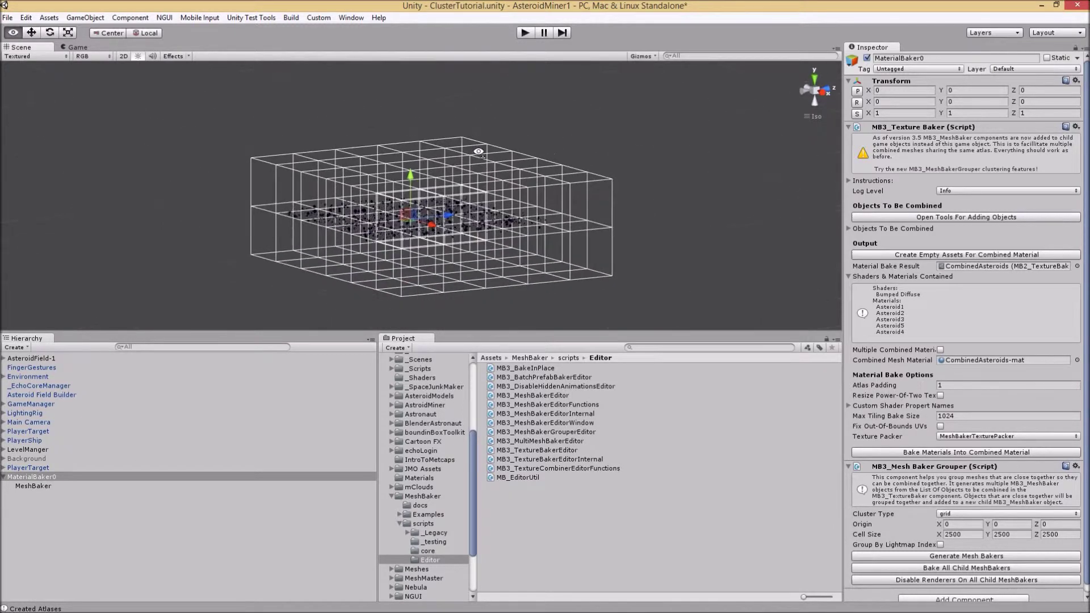
From the Right side view, set the grouper origin Y to -500 so the asteroids sit inside the cells
{"action": "left_click", "coordinate": [824, 94]}
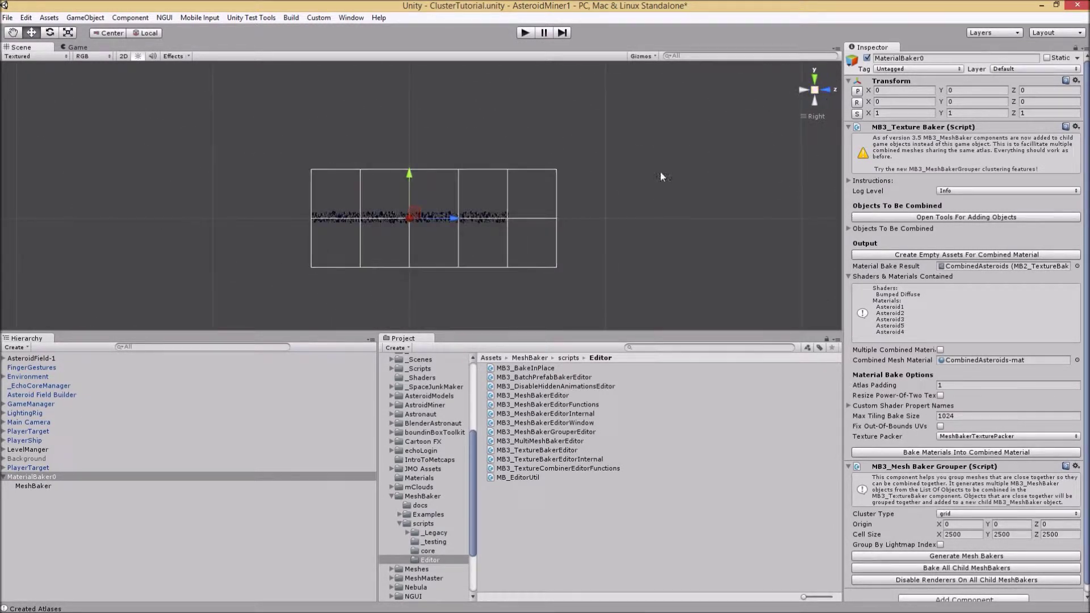
{"action": "scroll", "coordinate": [636, 188], "scroll_direction": "up", "scroll_amount": 3}
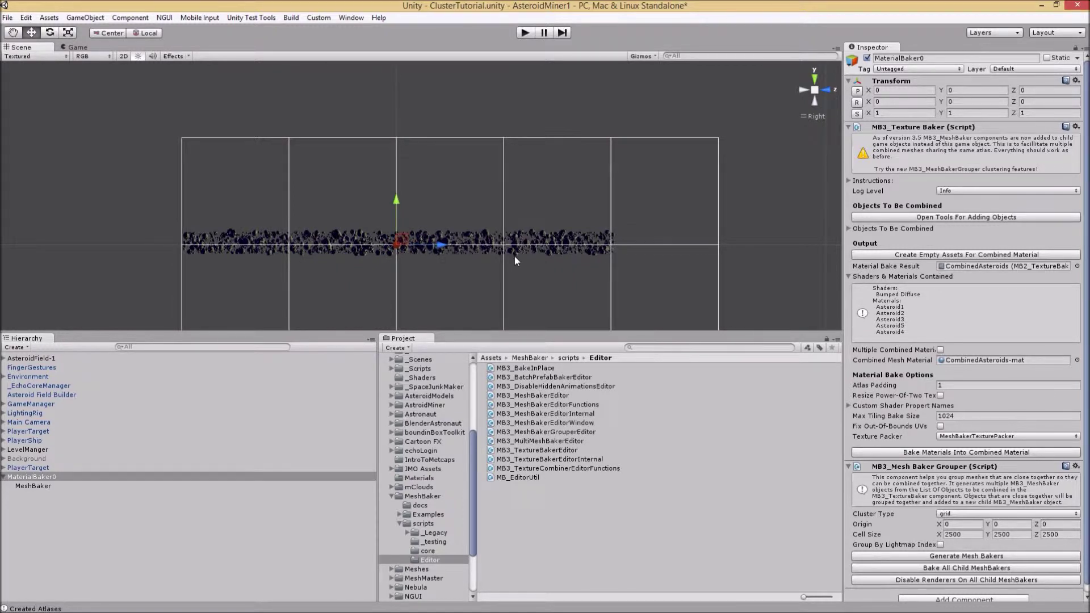
{"action": "left_click", "coordinate": [996, 524]}
{"action": "type", "text": "-500"}
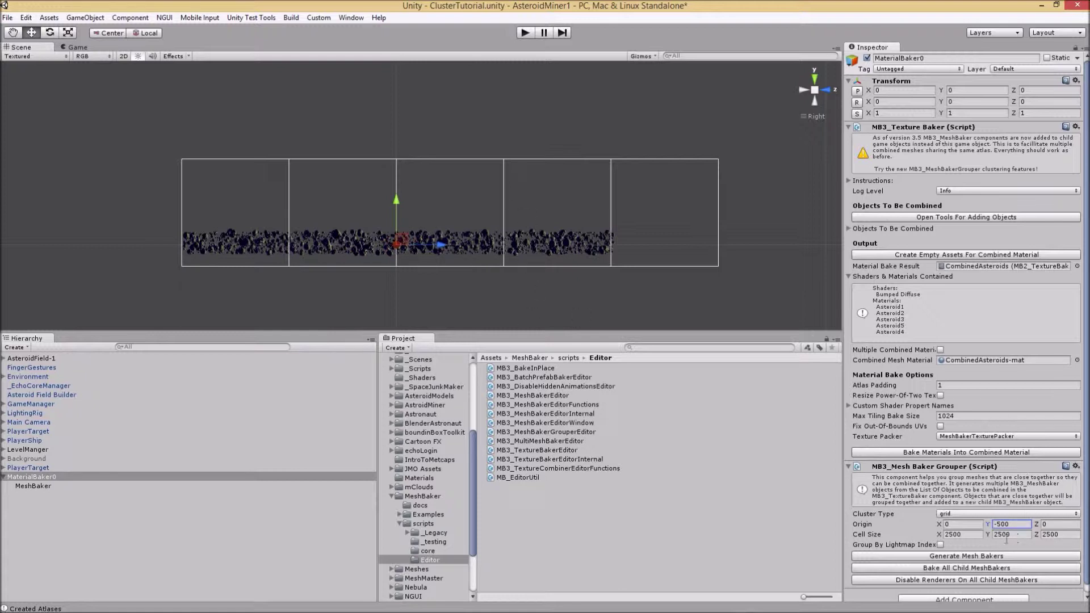
Set the grouper cell size Y to 1000 and inspect the grid in perspective
{"action": "left_click", "coordinate": [999, 534]}
{"action": "type", "text": "1000"}
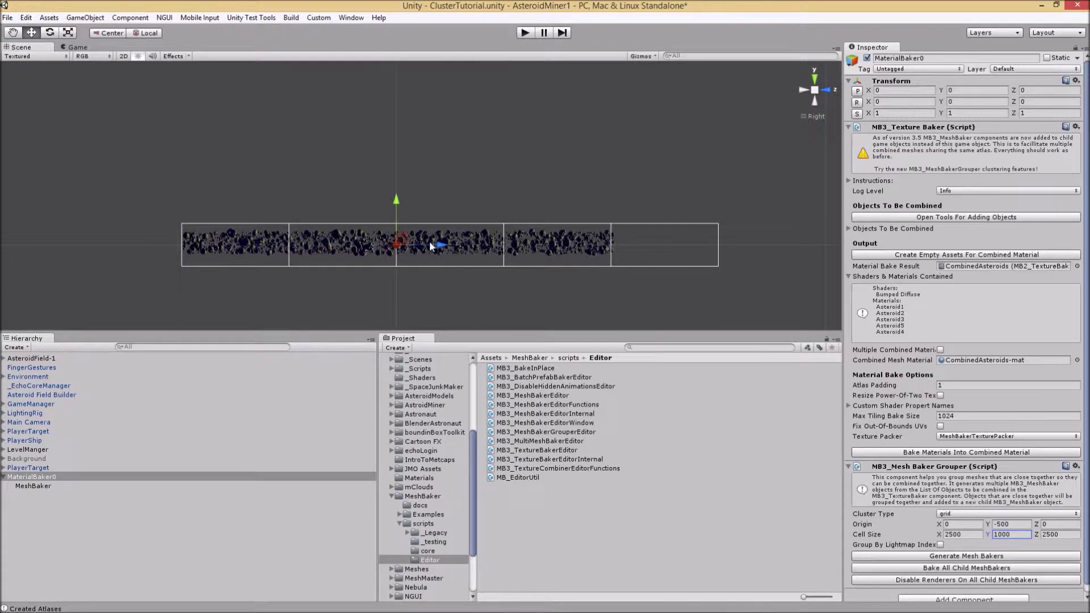
{"action": "scroll", "coordinate": [430, 241], "scroll_direction": "up", "scroll_amount": 2}
{"action": "left_click_drag", "start_coordinate": [430, 241], "coordinate": [451, 312], "text": "alt"}
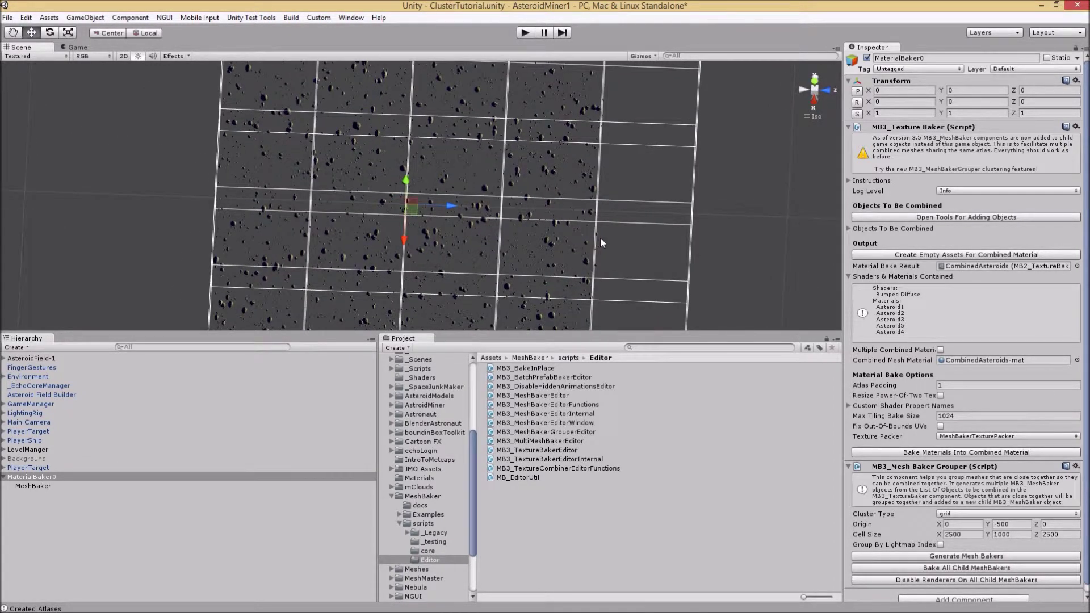
{"action": "scroll", "coordinate": [602, 242], "scroll_direction": "up", "scroll_amount": 3}
{"action": "middle_click_drag", "start_coordinate": [612, 273], "coordinate": [481, 178]}
{"action": "scroll", "coordinate": [481, 178], "scroll_direction": "up", "scroll_amount": 2}
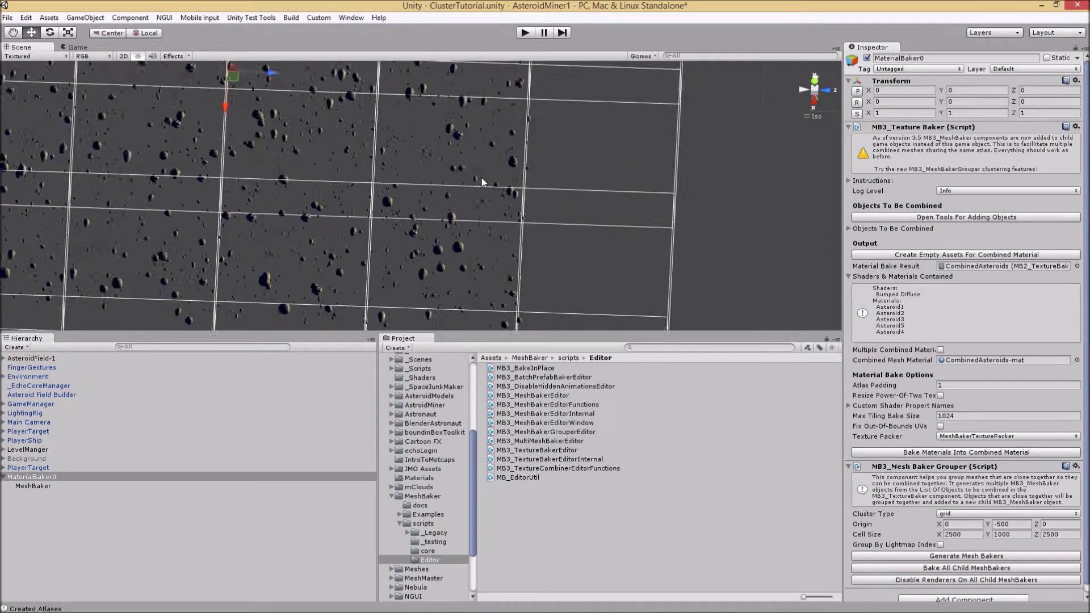
{"action": "scroll", "coordinate": [498, 175], "scroll_direction": "down", "scroll_amount": 5}
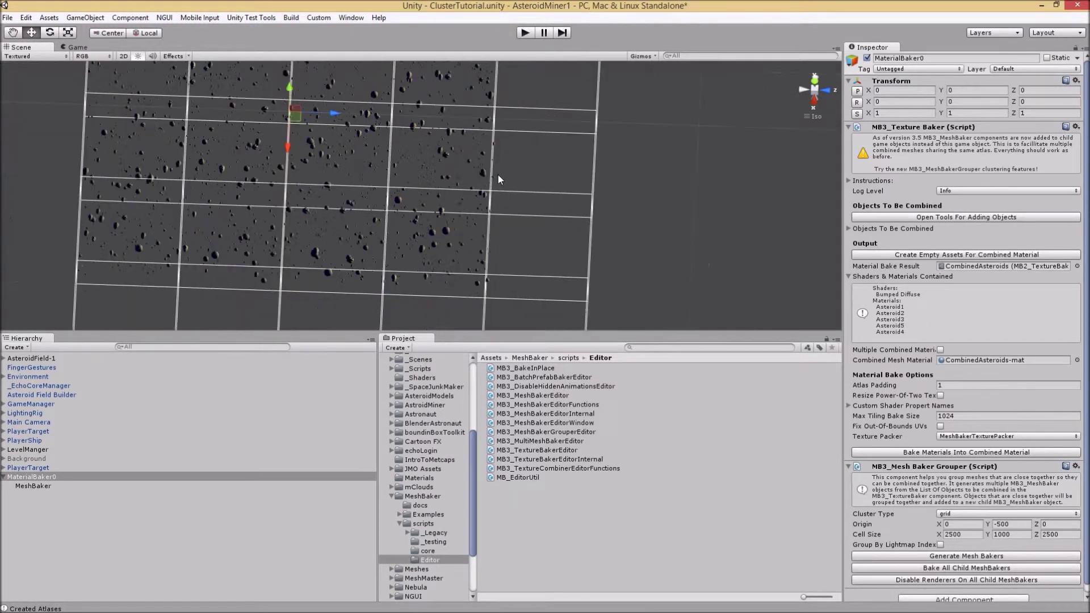
{"action": "middle_click_drag", "start_coordinate": [418, 206], "coordinate": [460, 253]}
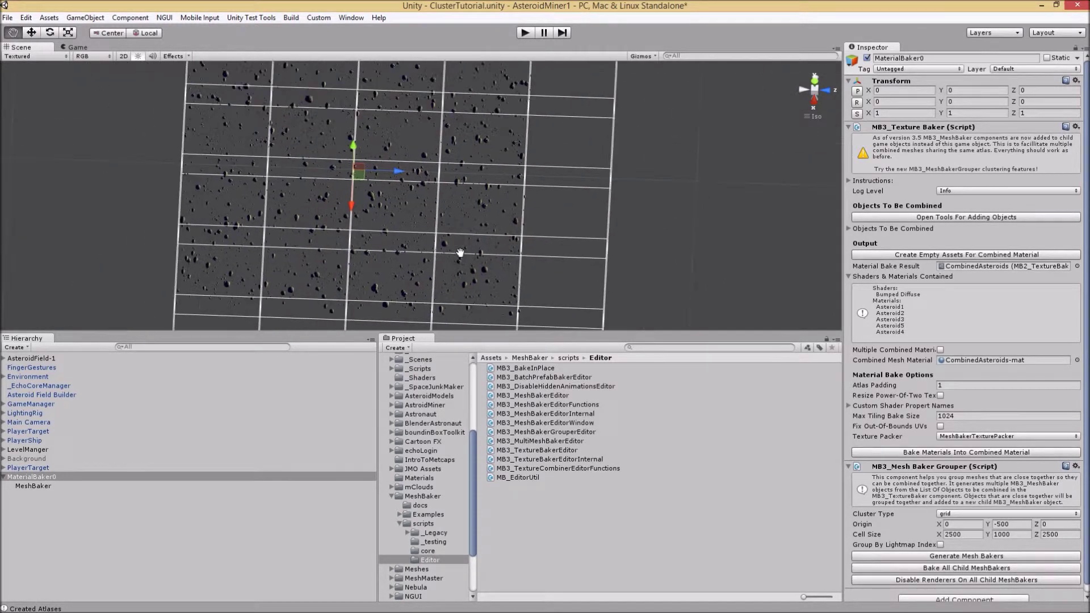
Change cell size X and Z from 2500 to 2600 and check the resized grid
{"action": "left_click", "coordinate": [963, 534]}
{"action": "left_click", "coordinate": [964, 534]}
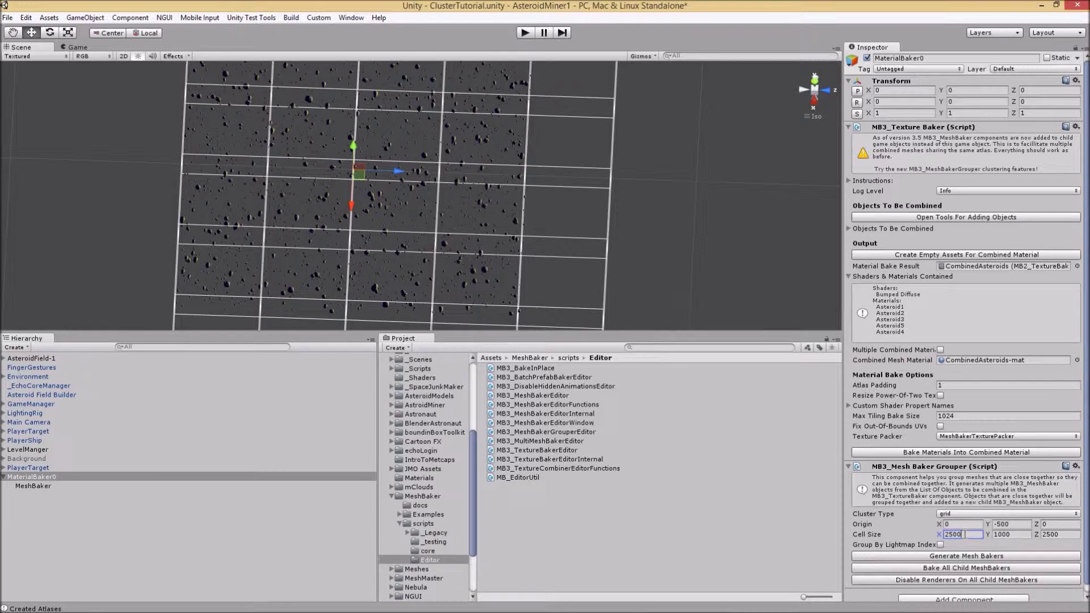
{"action": "left_click_drag", "start_coordinate": [965, 534], "coordinate": [953, 535]}
{"action": "left_click", "coordinate": [954, 535]}
{"action": "key", "text": "BackSpace"}
{"action": "type", "text": "6"}
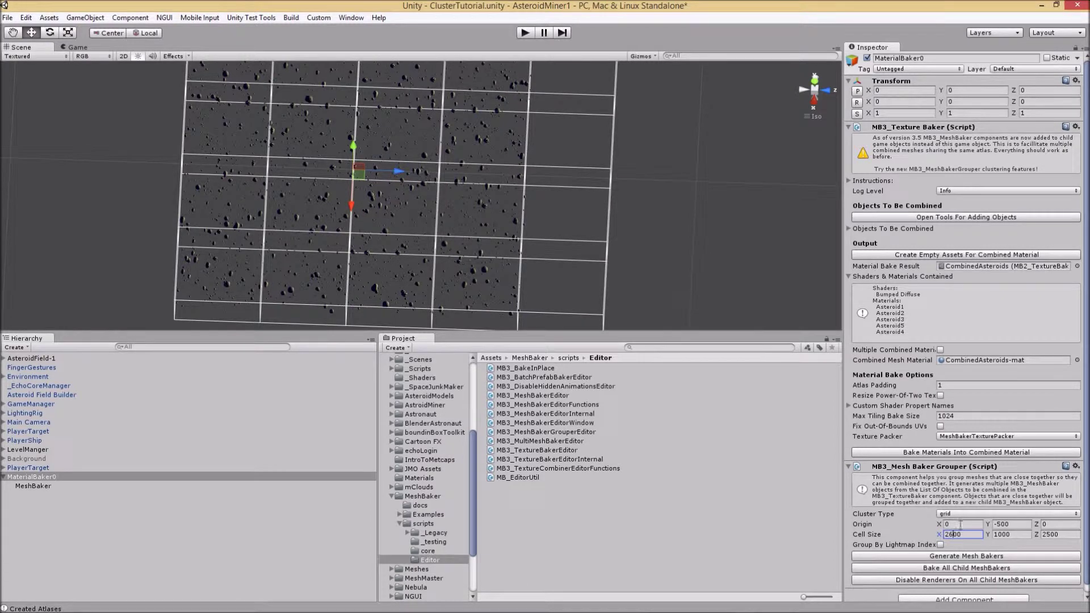
{"action": "left_click", "coordinate": [1050, 534]}
{"action": "key", "text": "BackSpace"}
{"action": "type", "text": "6"}
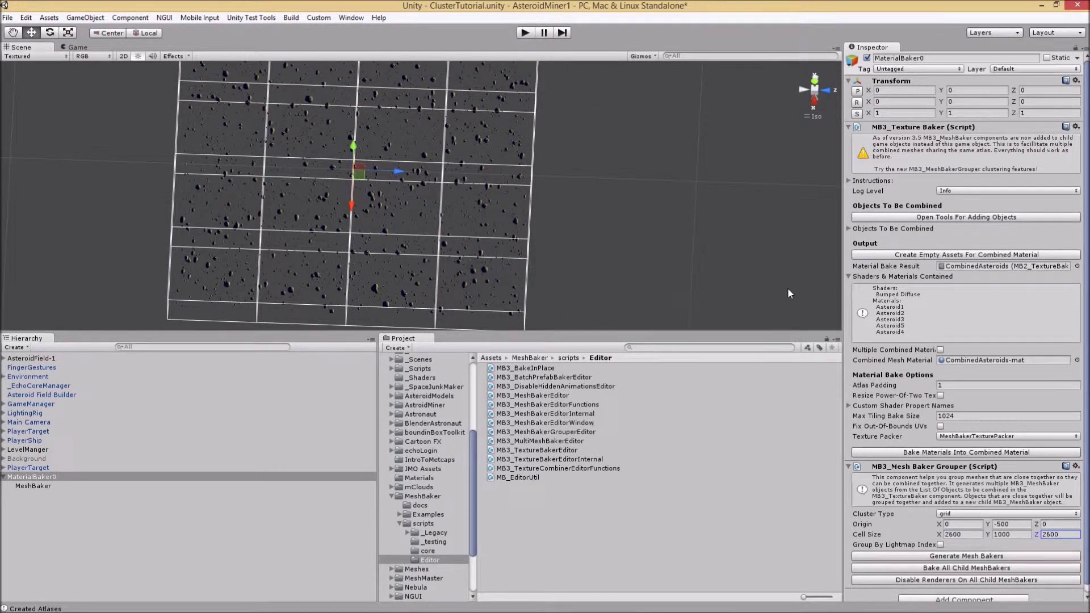
{"action": "left_click_drag", "start_coordinate": [582, 229], "coordinate": [601, 263], "text": "alt"}
{"action": "scroll", "coordinate": [601, 260], "scroll_direction": "down", "scroll_amount": 4}
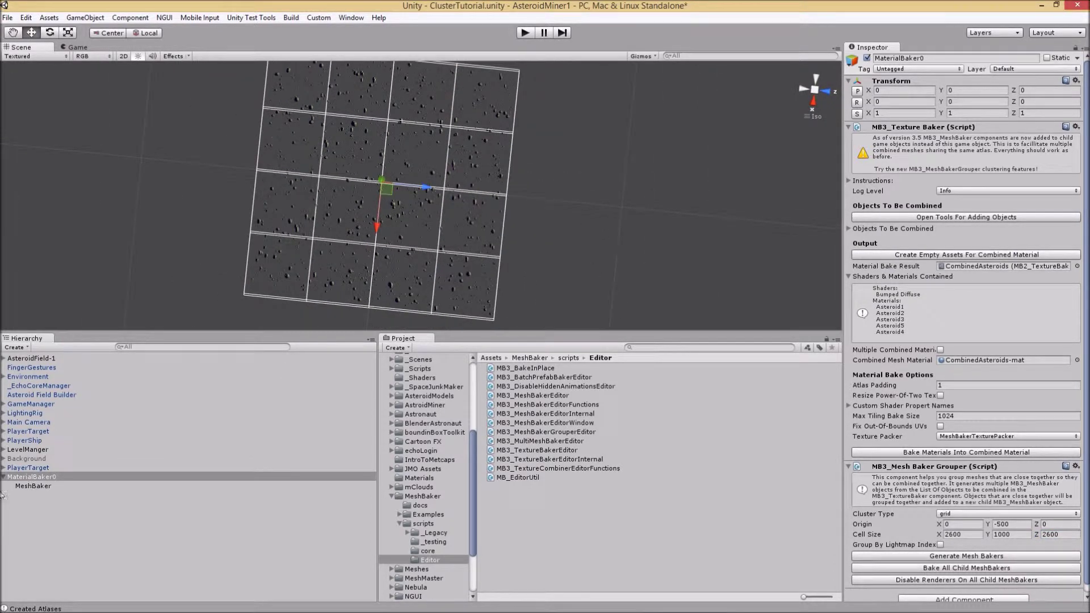
{"action": "left_click", "coordinate": [36, 485]}
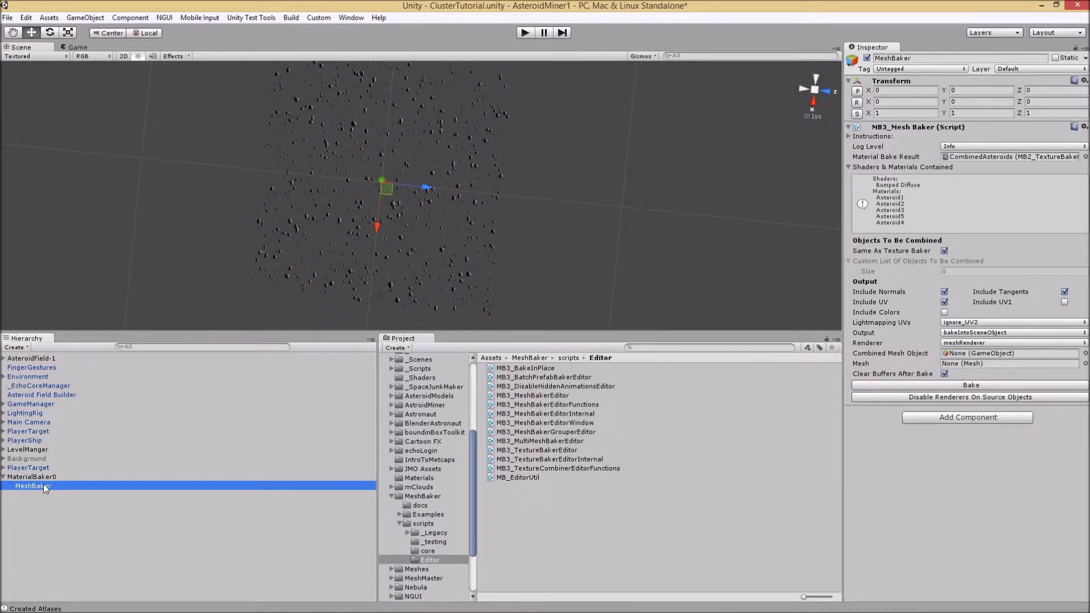
Delete the old MeshBaker and generate mesh bakers for every grid cell under MaterialBaker0
{"action": "right_click", "coordinate": [43, 483]}
{"action": "left_click", "coordinate": [69, 546]}
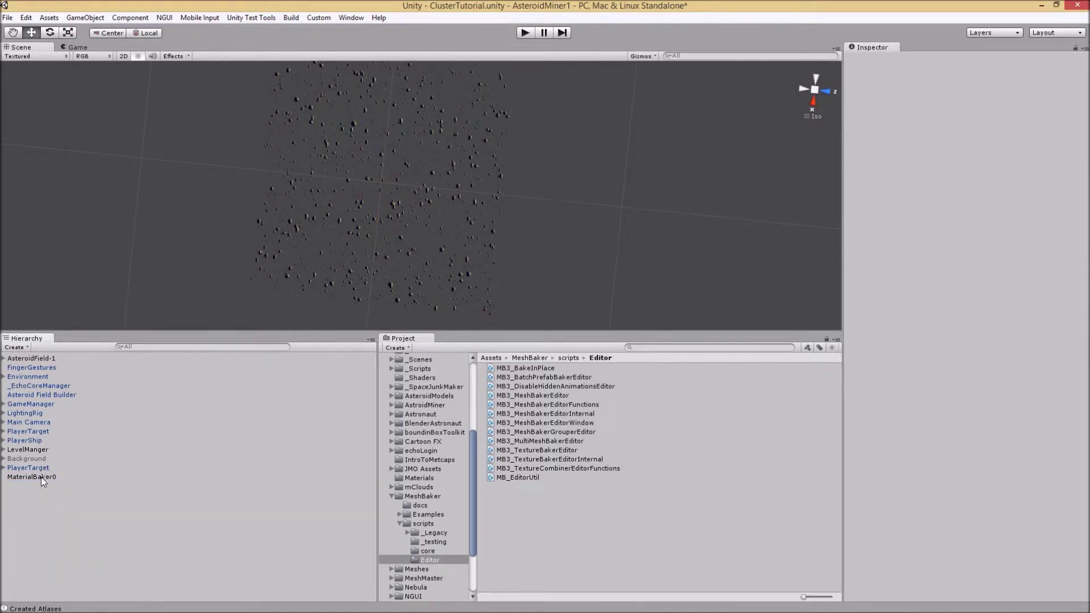
{"action": "left_click", "coordinate": [41, 477]}
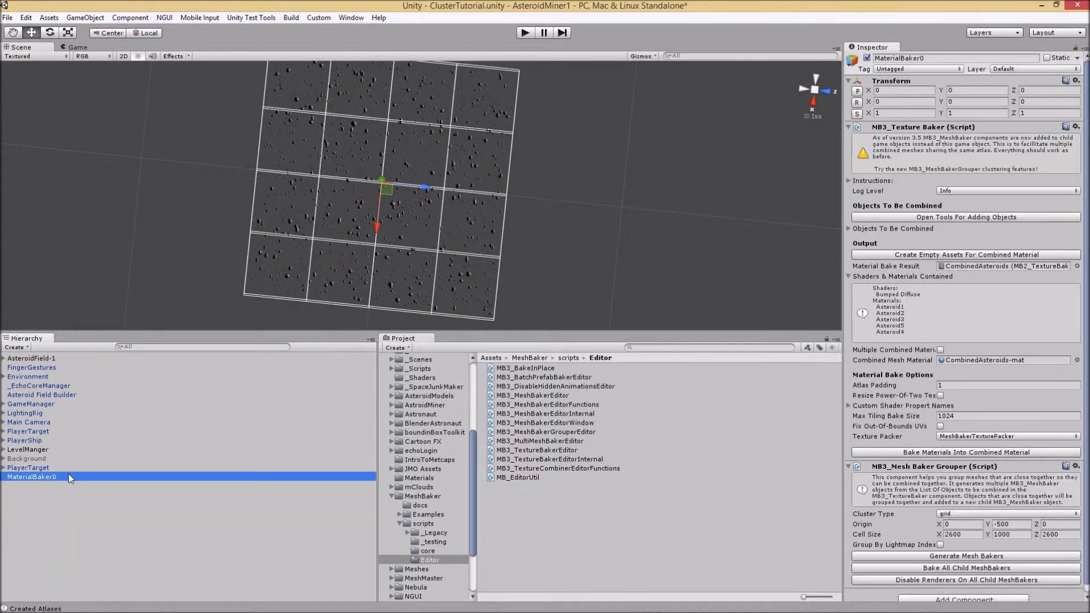
{"action": "left_click", "coordinate": [964, 557]}
Inspect the new cell bakers, such as MeshBaker-(0.0, 0.0, -5200.0), then return to MaterialBaker0
{"action": "left_click_drag", "start_coordinate": [369, 440], "coordinate": [371, 499]}
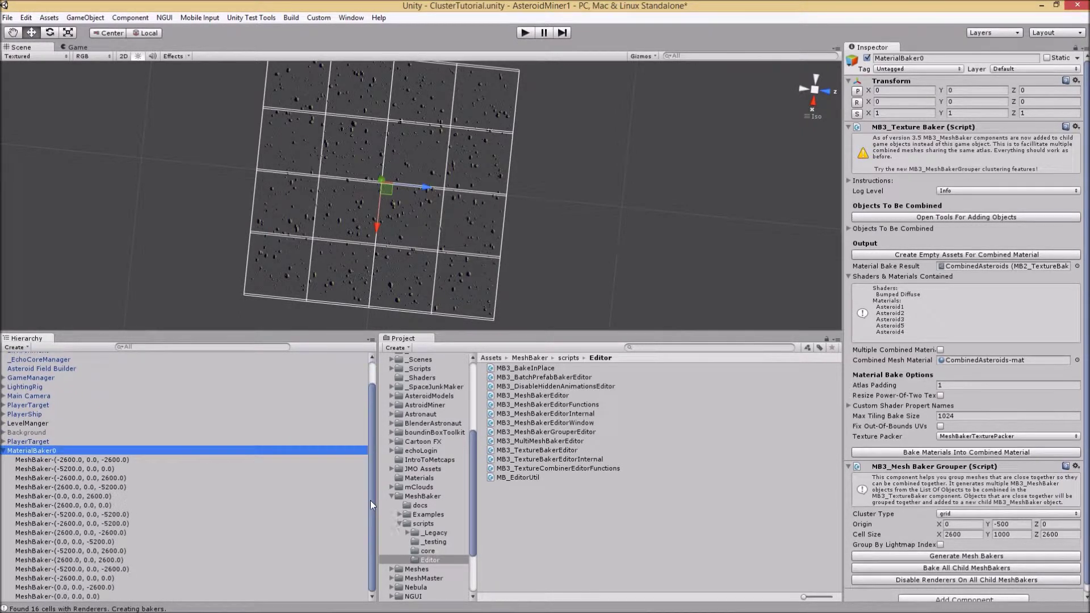
{"action": "left_click", "coordinate": [27, 468]}
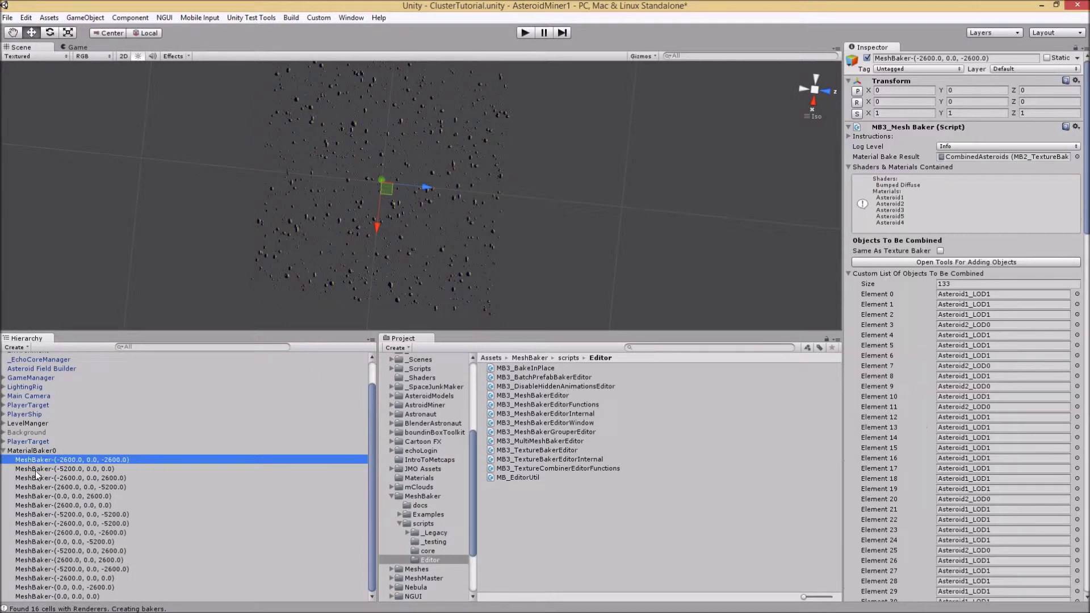
{"action": "left_click", "coordinate": [35, 480]}
{"action": "left_click", "coordinate": [36, 497]}
{"action": "left_click", "coordinate": [35, 523]}
{"action": "left_click", "coordinate": [33, 542]}
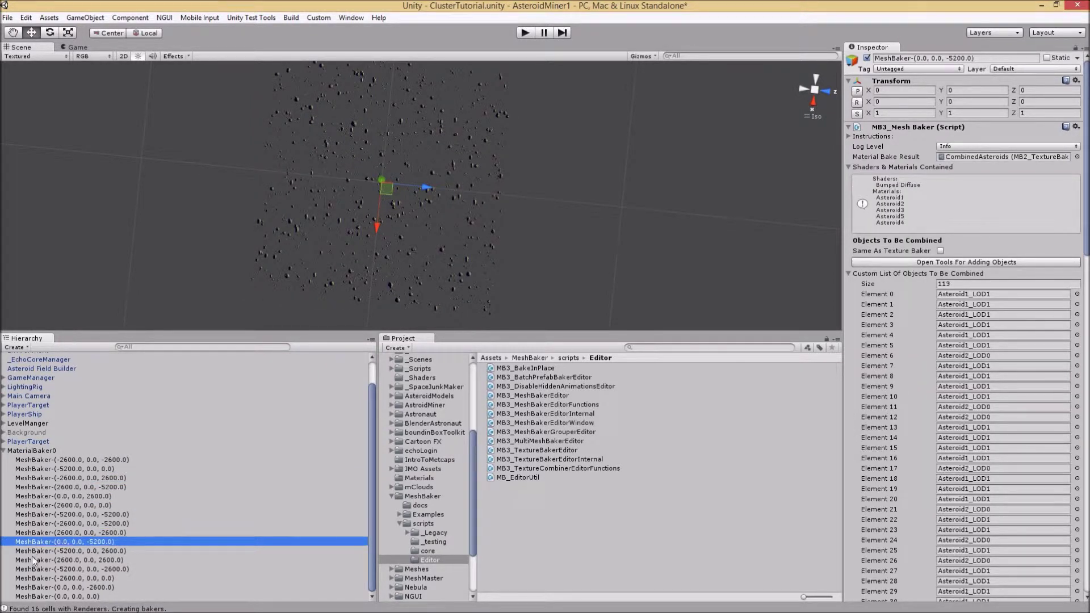
{"action": "left_click", "coordinate": [43, 452]}
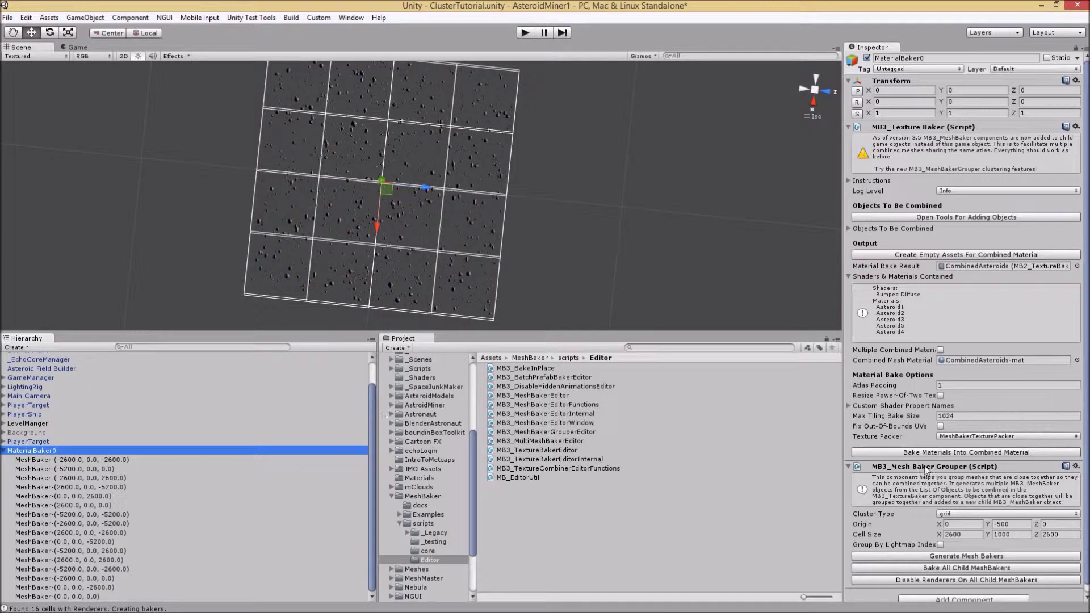
{"action": "left_click", "coordinate": [986, 569]}
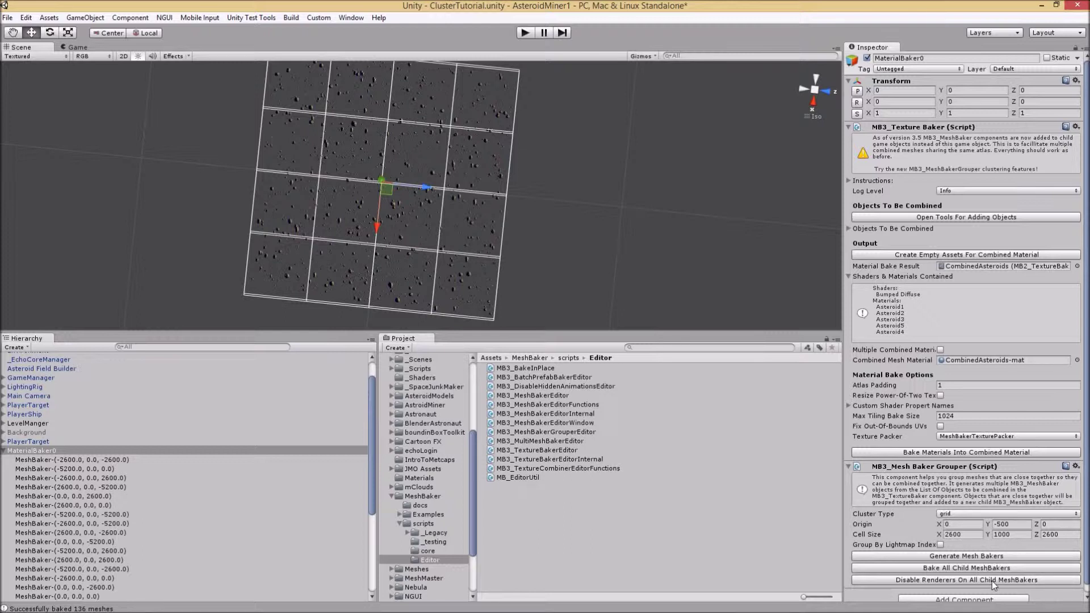
{"action": "left_click", "coordinate": [956, 581]}
{"action": "left_click", "coordinate": [4, 451]}
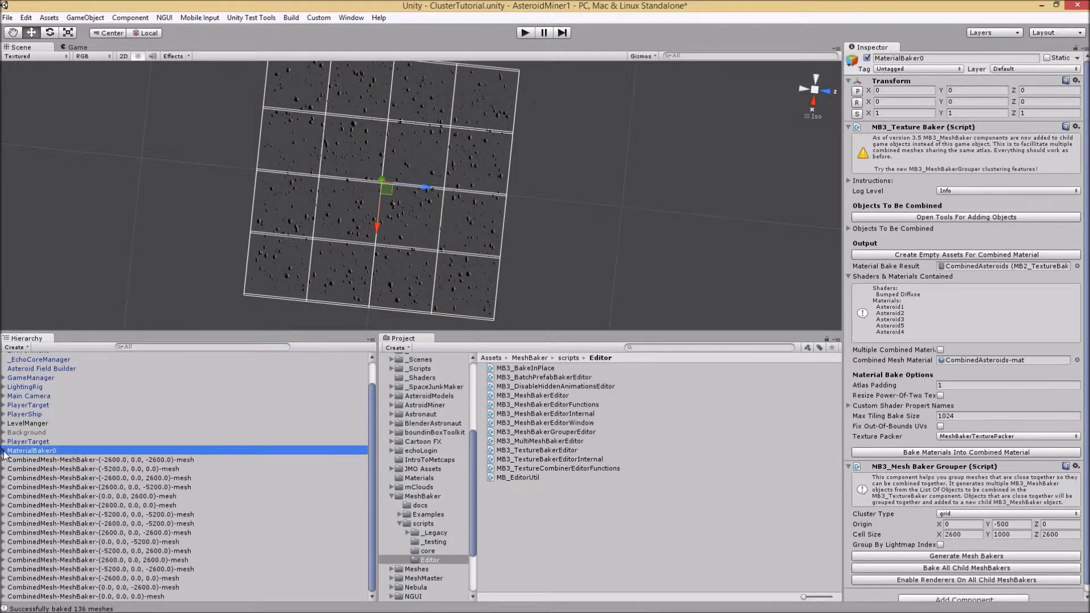
{"action": "left_click", "coordinate": [84, 461]}
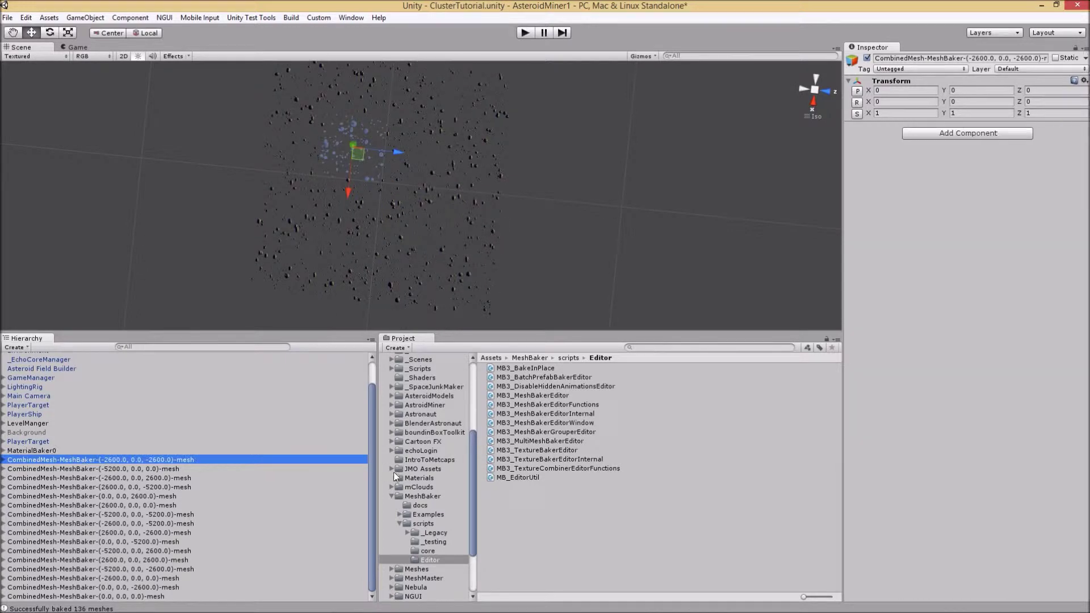
{"action": "left_click", "coordinate": [52, 469]}
{"action": "left_click", "coordinate": [59, 481]}
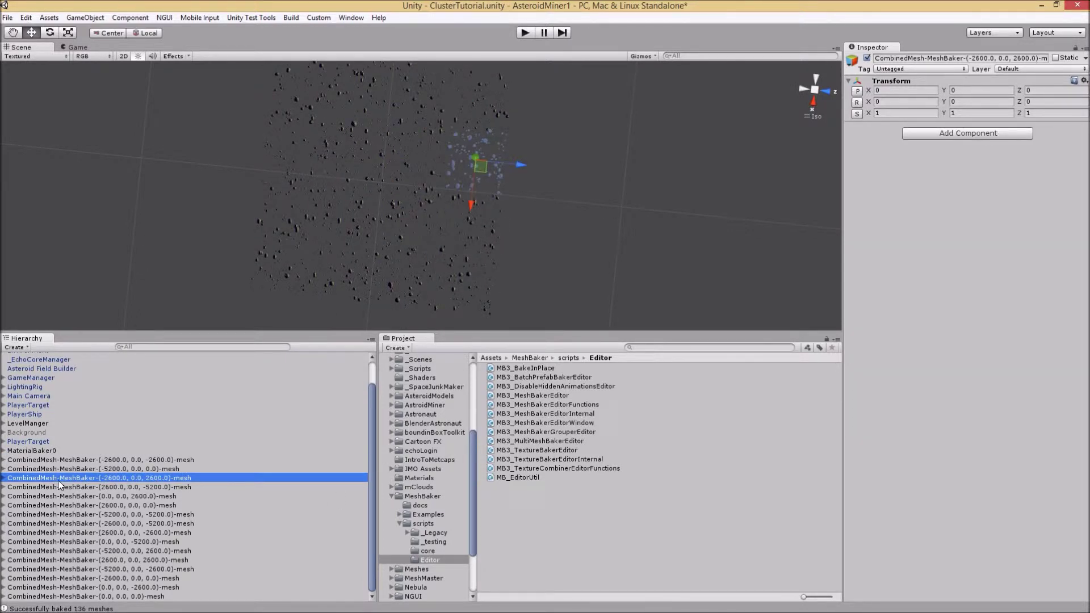
{"action": "left_click", "coordinate": [59, 487]}
{"action": "left_click", "coordinate": [63, 506]}
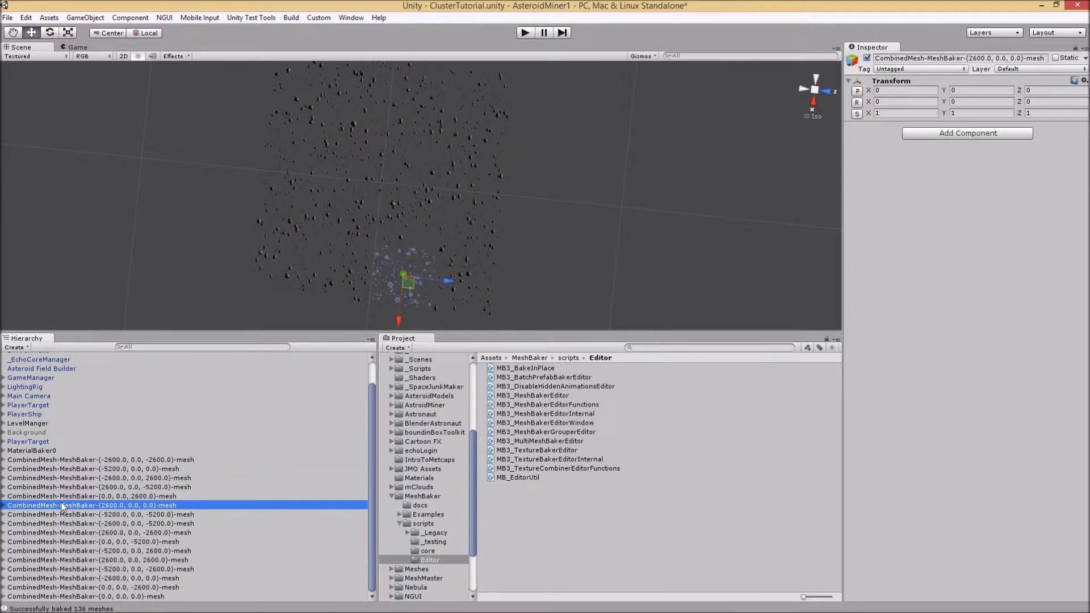
{"action": "left_click", "coordinate": [64, 513]}
{"action": "left_click", "coordinate": [64, 523]}
{"action": "left_click", "coordinate": [65, 541]}
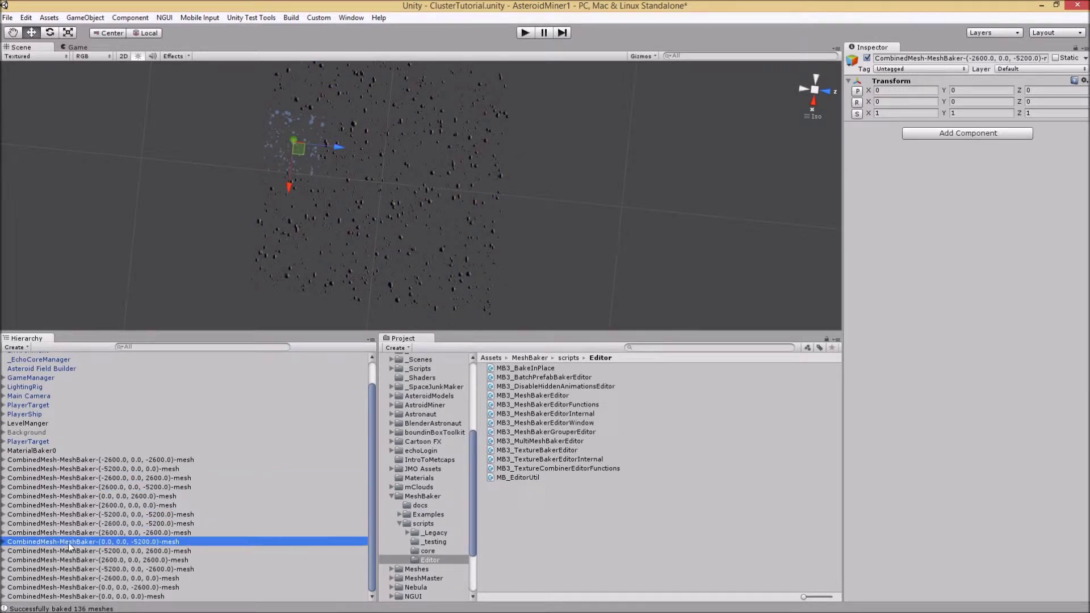
{"action": "left_click", "coordinate": [69, 568]}
{"action": "left_click", "coordinate": [72, 578]}
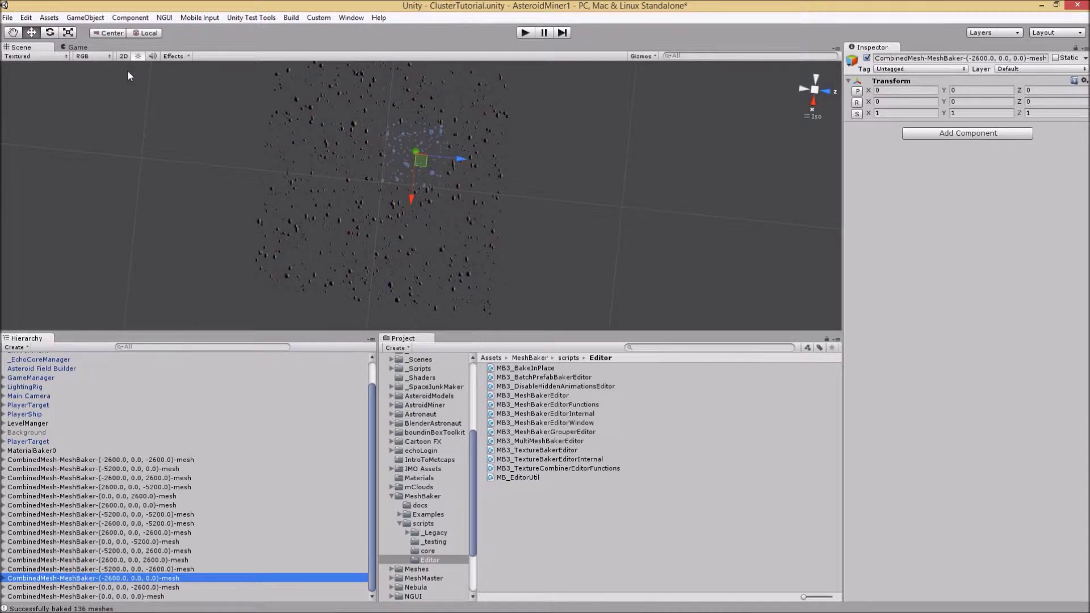
{"action": "left_click", "coordinate": [86, 49]}
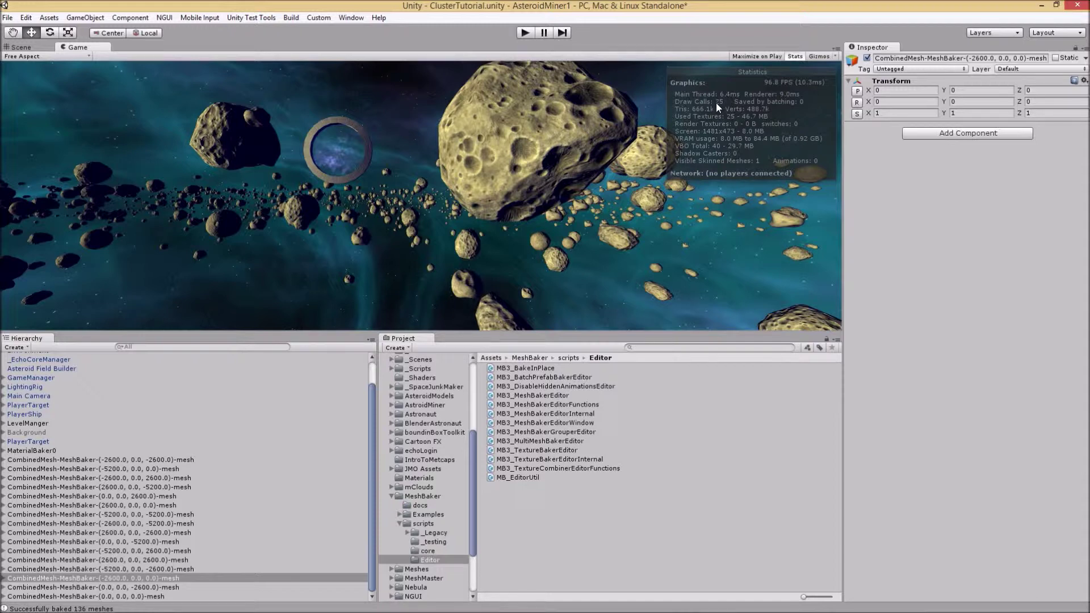
{"action": "left_click", "coordinate": [21, 47]}
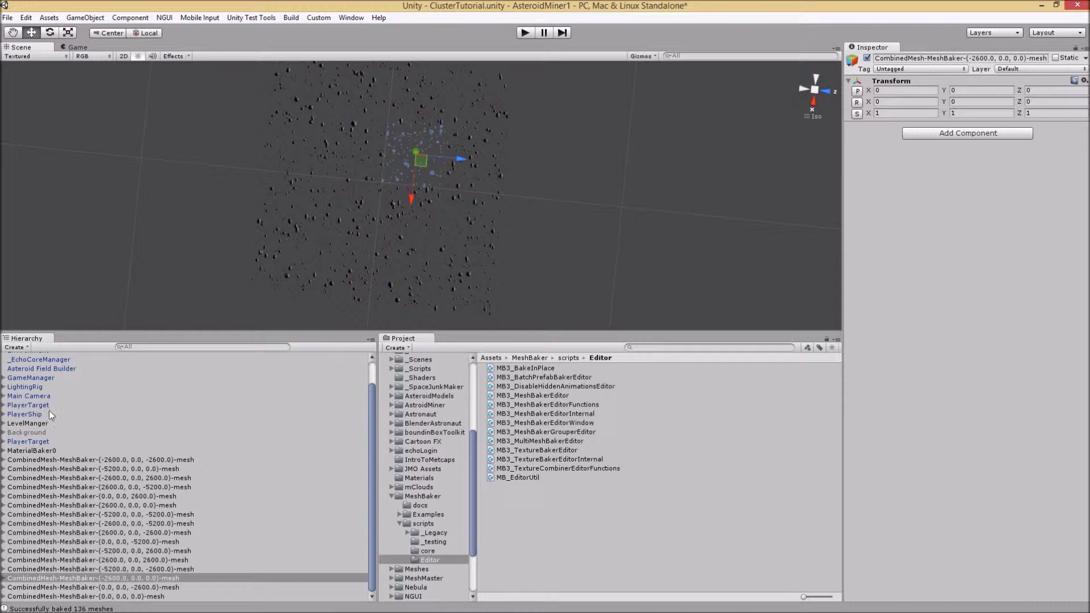
{"action": "left_click", "coordinate": [43, 395], "text": "ctrl"}
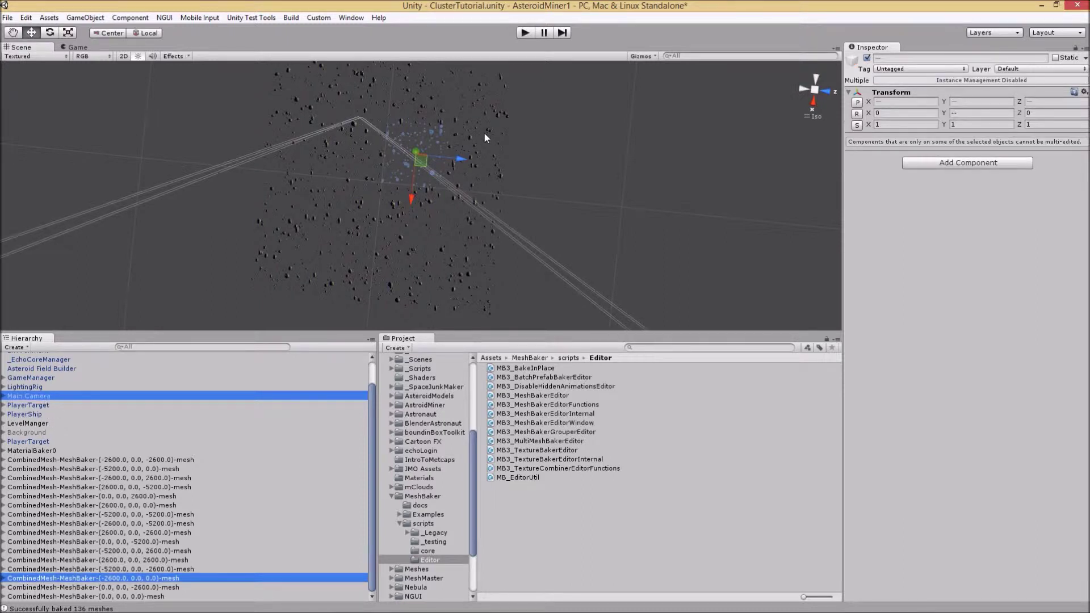
{"action": "scroll", "coordinate": [502, 134], "scroll_direction": "down", "scroll_amount": 3}
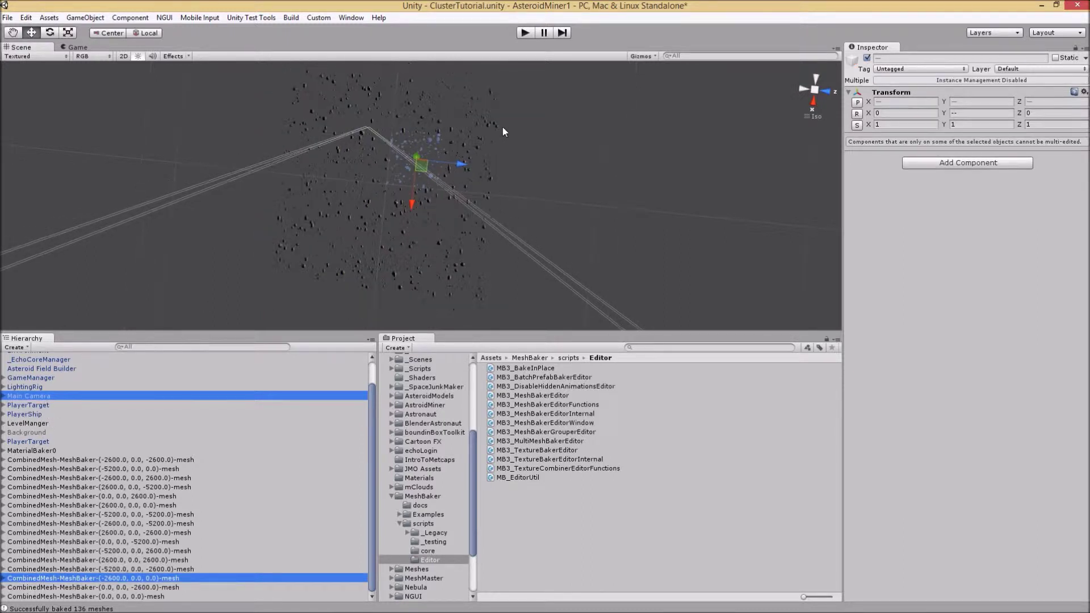
{"action": "left_click", "coordinate": [464, 129]}
{"action": "left_click", "coordinate": [460, 127]}
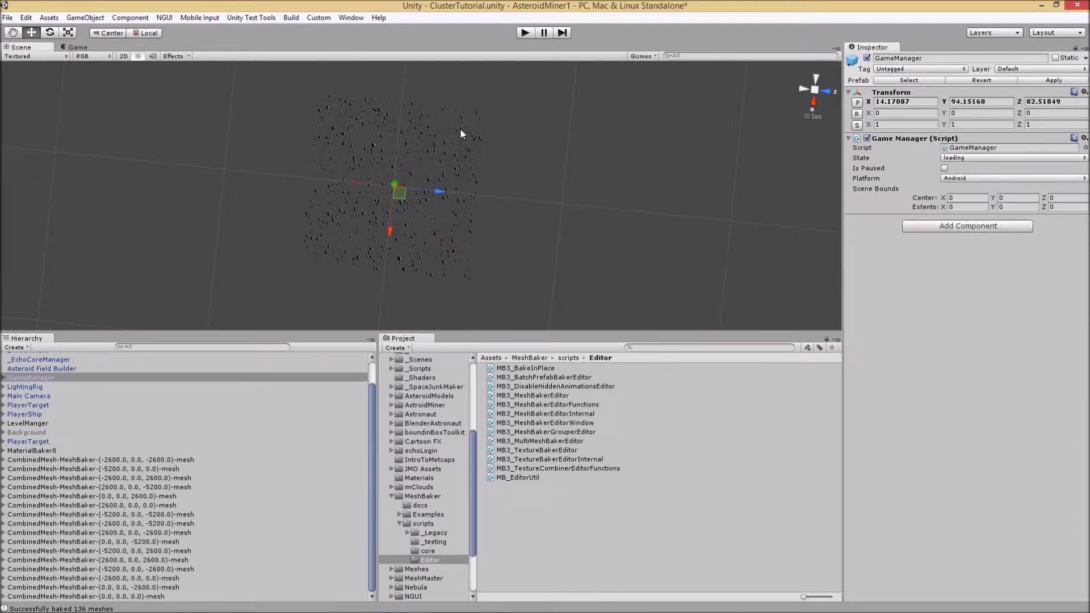
{"action": "left_click", "coordinate": [465, 126]}
{"action": "left_click", "coordinate": [127, 515]}
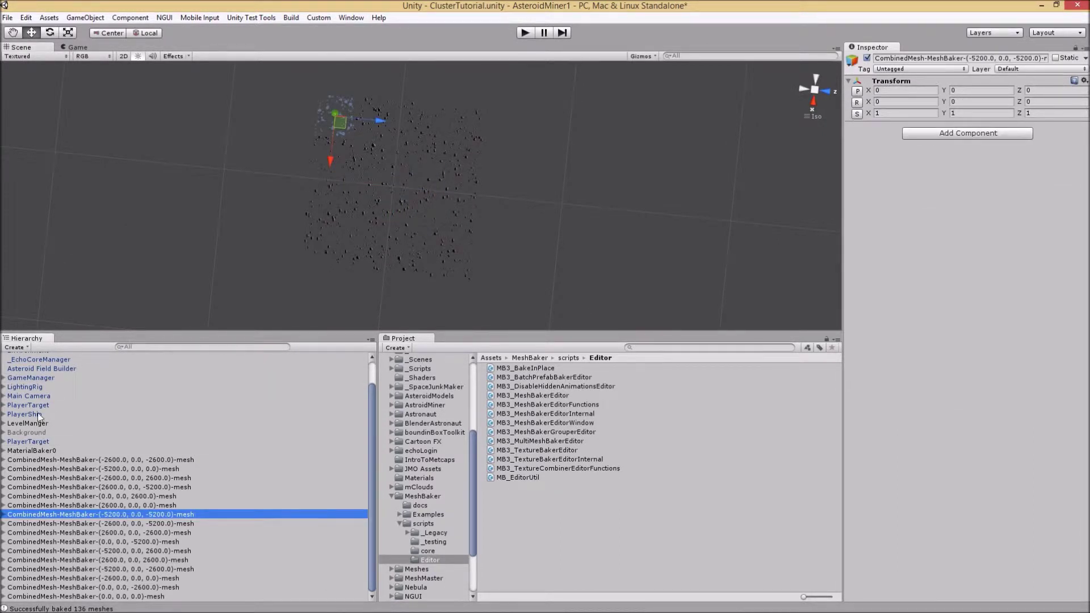
{"action": "left_click", "coordinate": [35, 397], "text": "ctrl"}
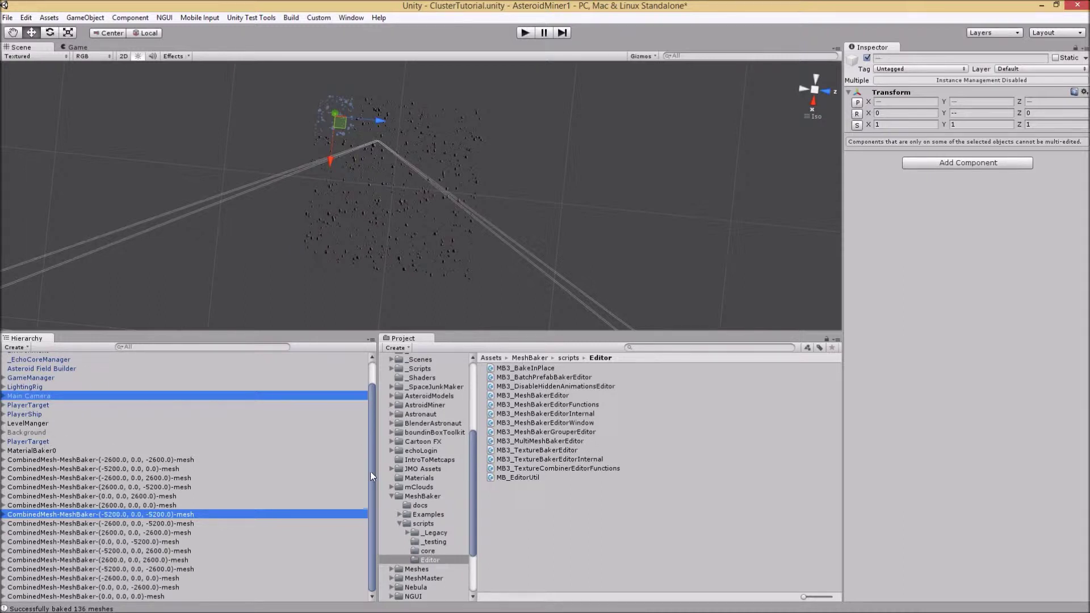
{"action": "left_click", "coordinate": [63, 459]}
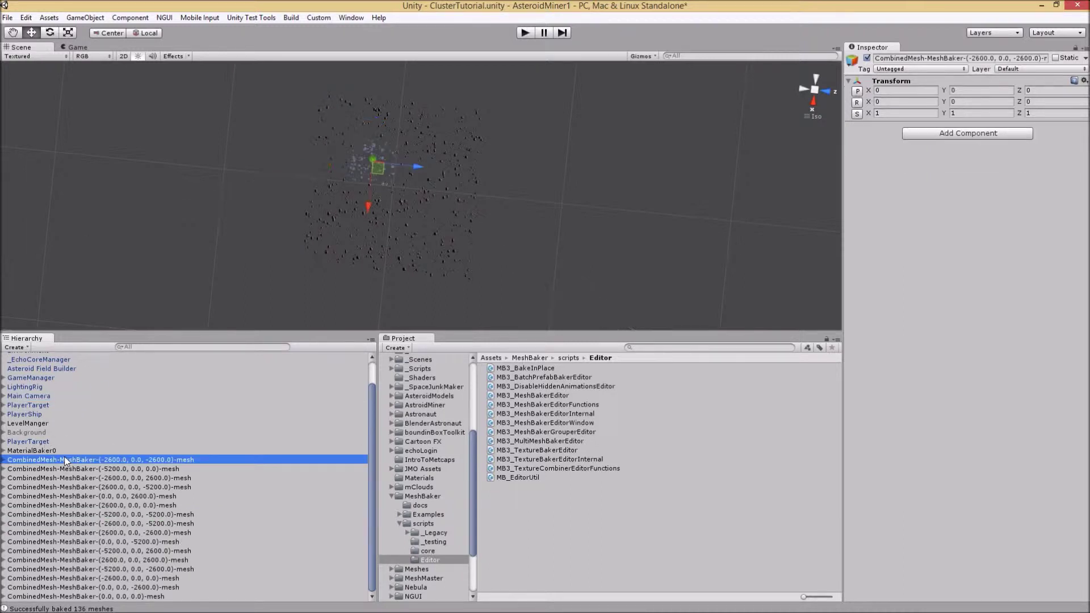
Delete all 16 baked CombinedMesh cluster objects
{"action": "left_click", "coordinate": [104, 596], "text": "shift"}
{"action": "right_click", "coordinate": [117, 570]}
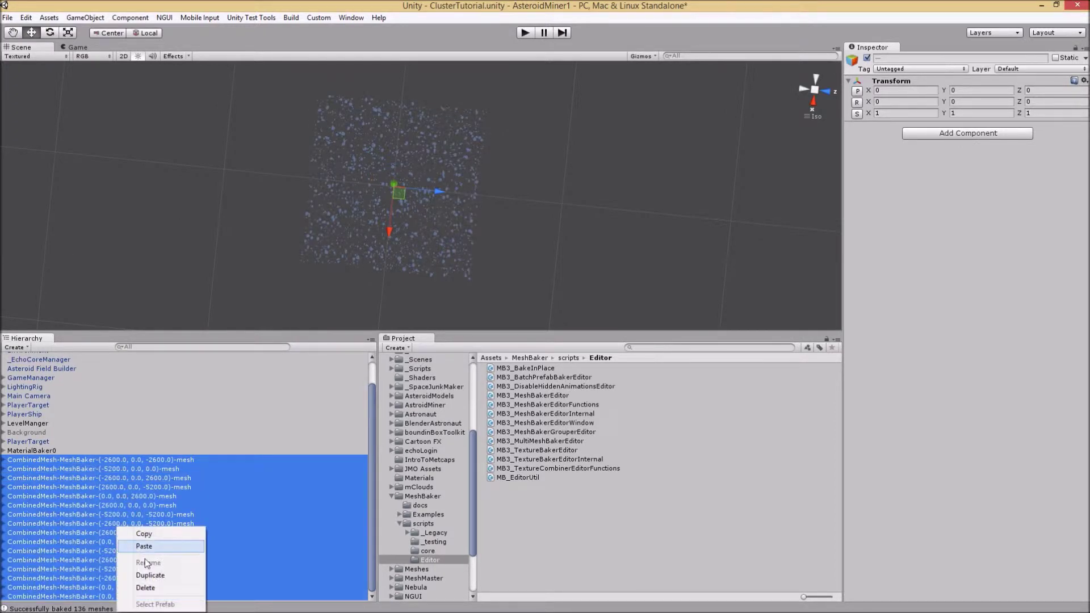
{"action": "left_click", "coordinate": [149, 588]}
Re-enable renderers on all child MeshBakers and set the Cluster Type to pie
{"action": "left_click", "coordinate": [37, 477]}
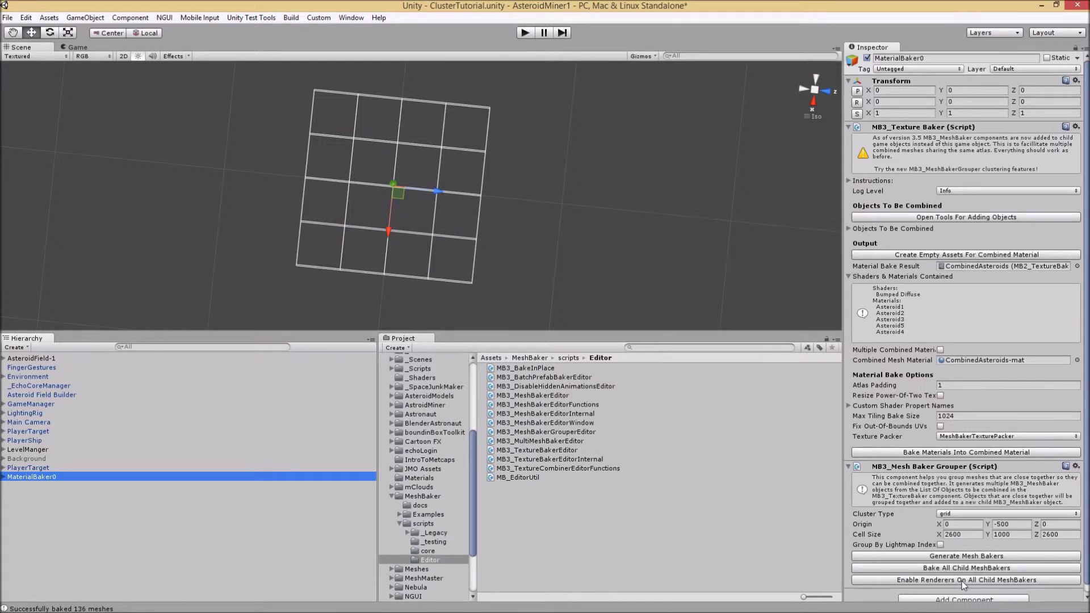
{"action": "left_click", "coordinate": [961, 580]}
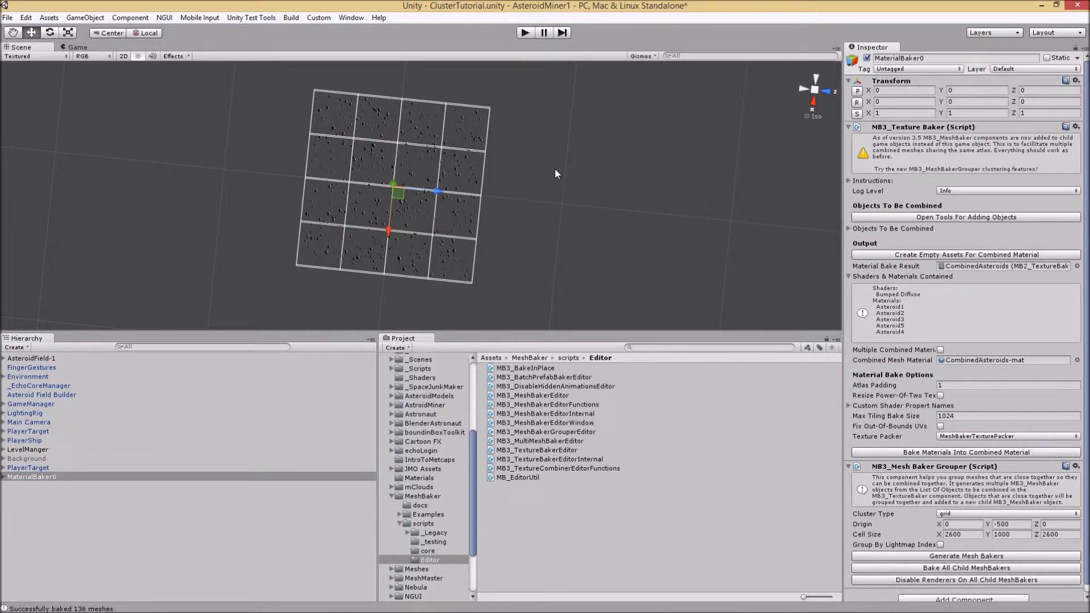
{"action": "left_click", "coordinate": [954, 513]}
{"action": "left_click", "coordinate": [962, 551]}
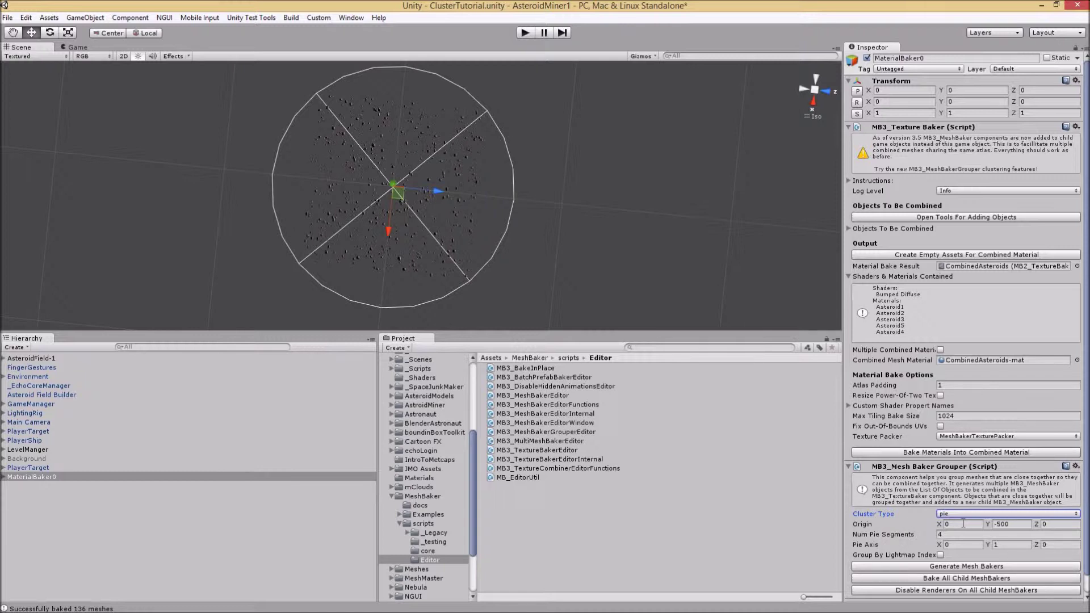
{"action": "left_click", "coordinate": [1000, 524]}
Set origin Y to 0 and copy Main Camera's X position -2605.802 into origin X
{"action": "type", "text": "0"}
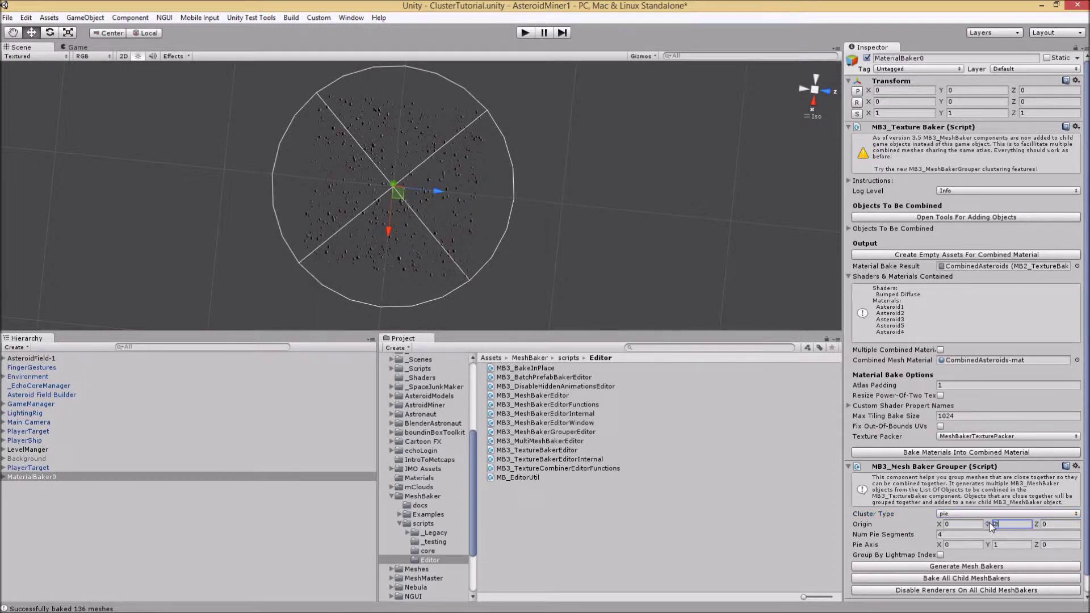
{"action": "left_click", "coordinate": [40, 424]}
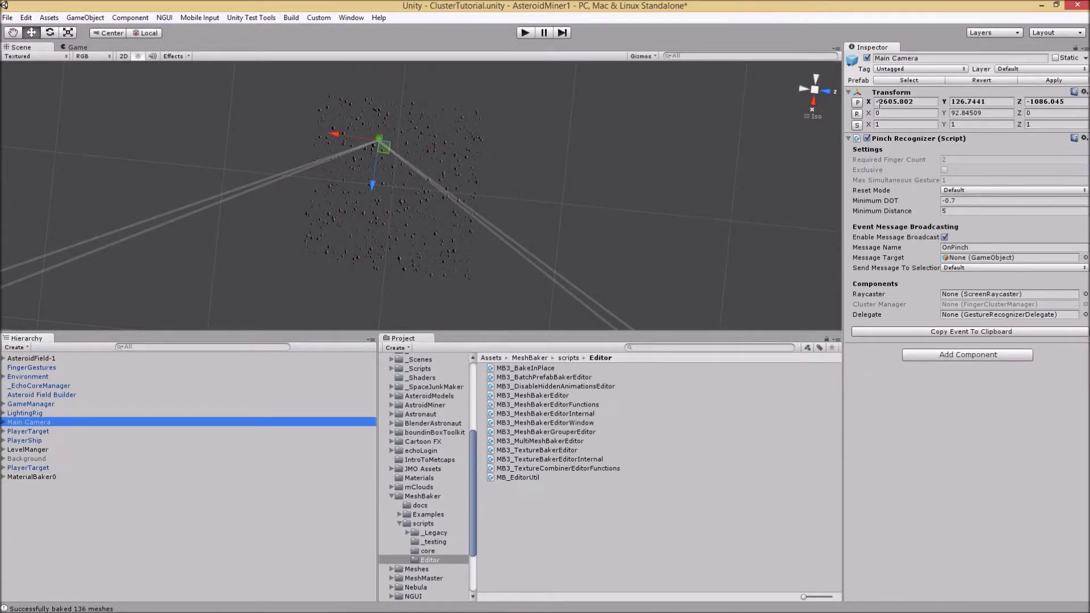
{"action": "left_click", "coordinate": [879, 102]}
{"action": "key", "text": "ctrl+c"}
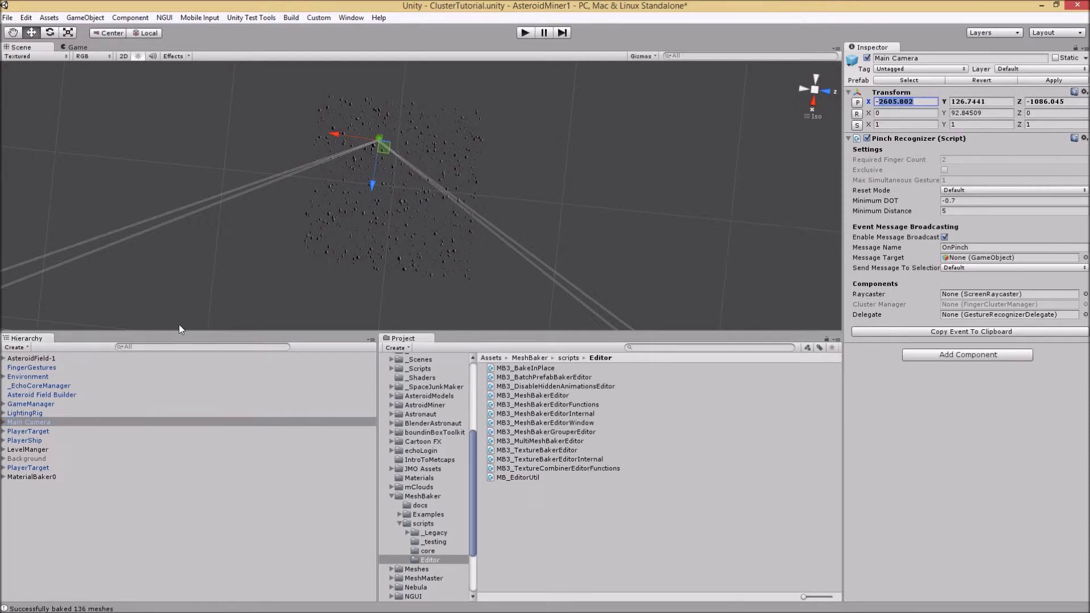
{"action": "left_click", "coordinate": [37, 479]}
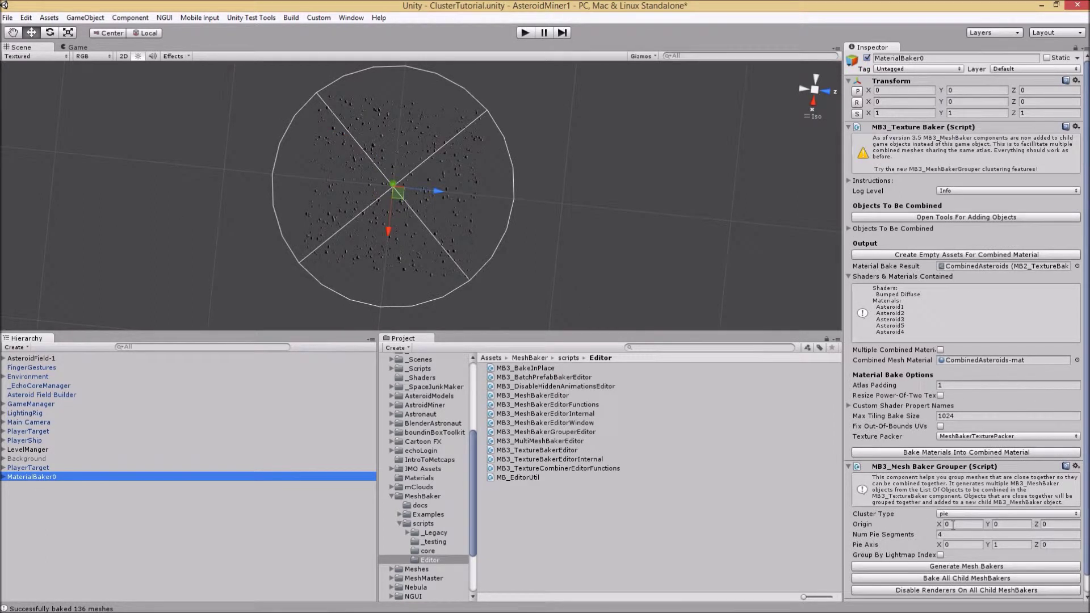
{"action": "left_click", "coordinate": [954, 525]}
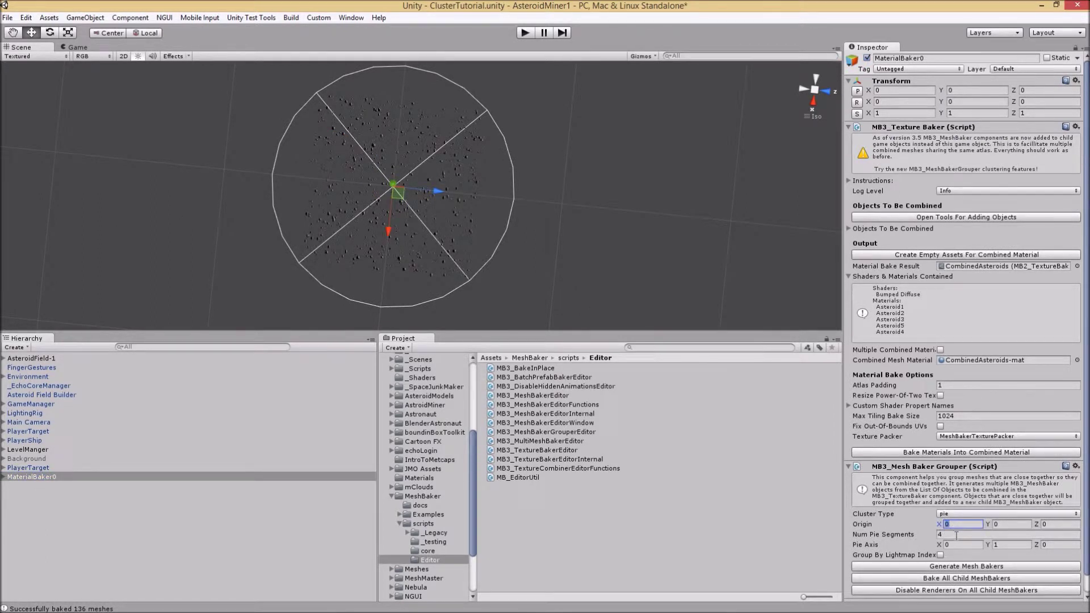
{"action": "key", "text": "ctrl+v"}
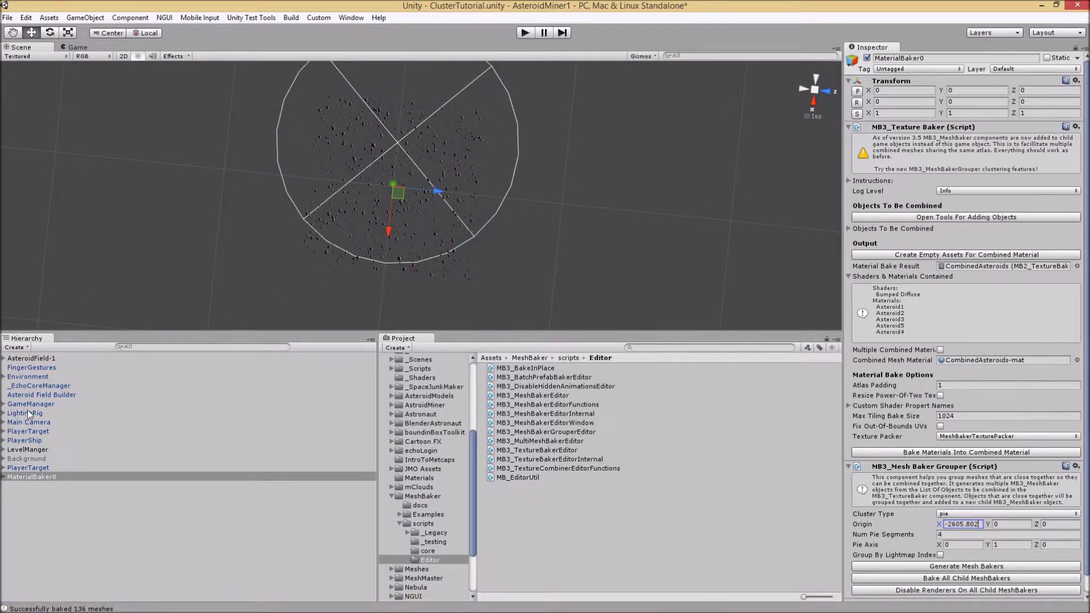
Copy Main Camera's Y position 126.7441 into the grouper origin Y
{"action": "left_click", "coordinate": [43, 424]}
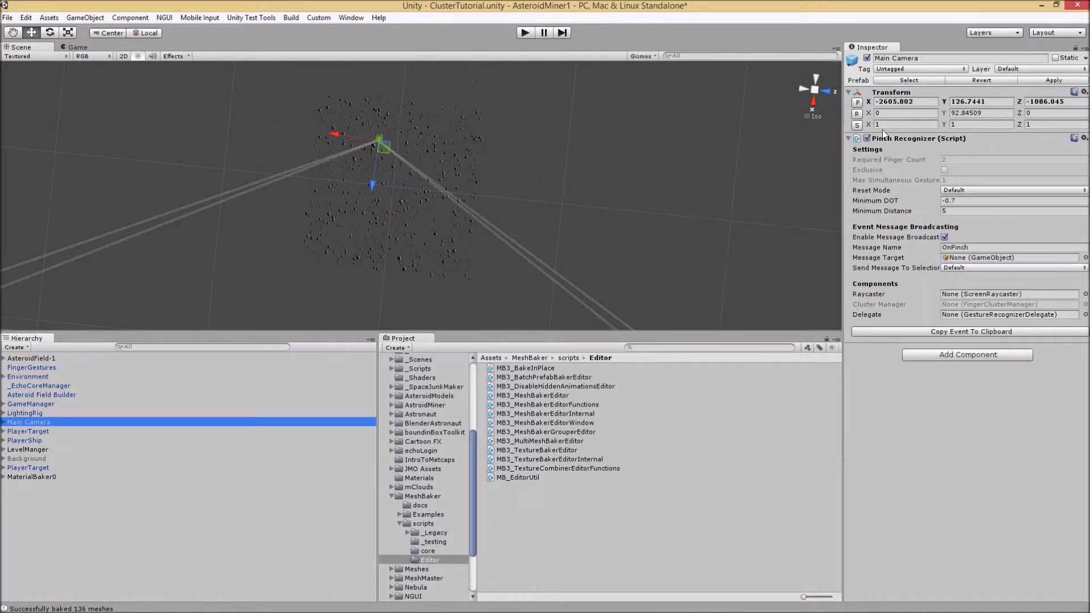
{"action": "left_click", "coordinate": [977, 104]}
{"action": "left_click_drag", "start_coordinate": [986, 102], "coordinate": [953, 103]}
{"action": "key", "text": "ctrl+c"}
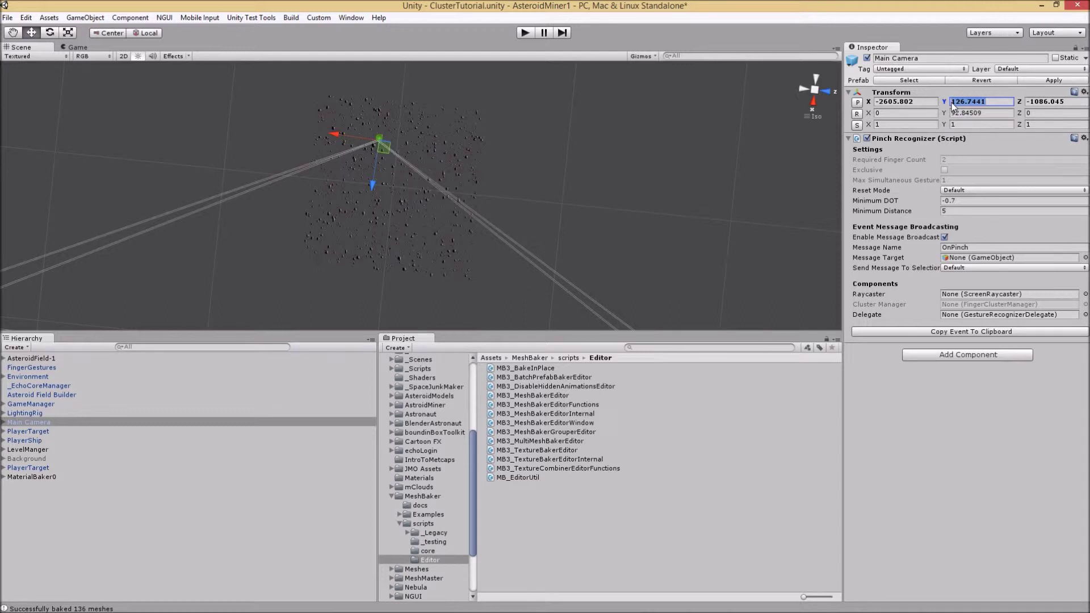
{"action": "left_click", "coordinate": [42, 476]}
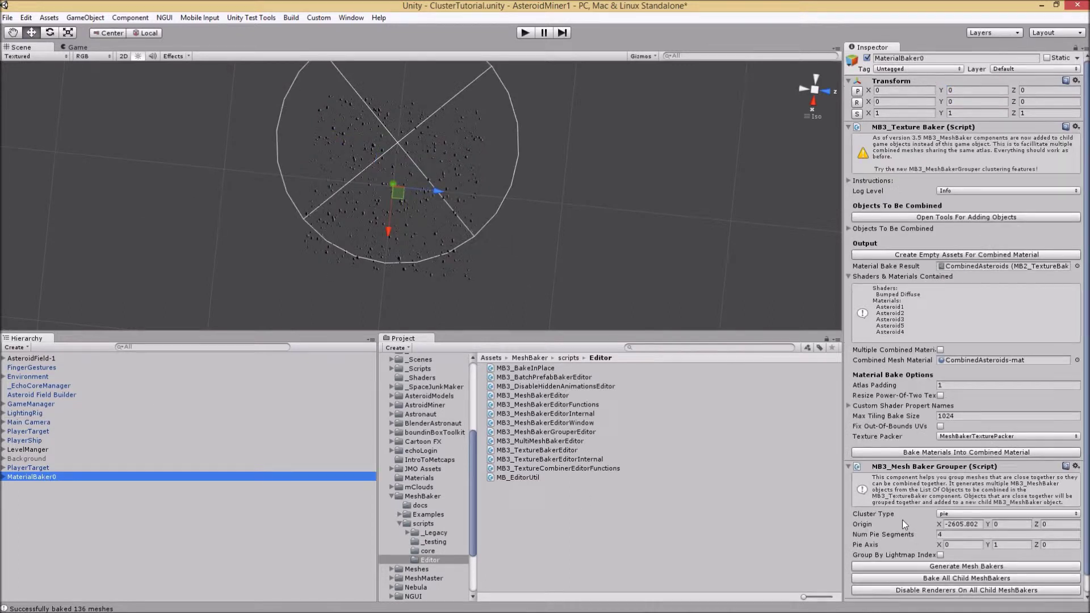
{"action": "left_click", "coordinate": [999, 524]}
{"action": "key", "text": "ctrl+v"}
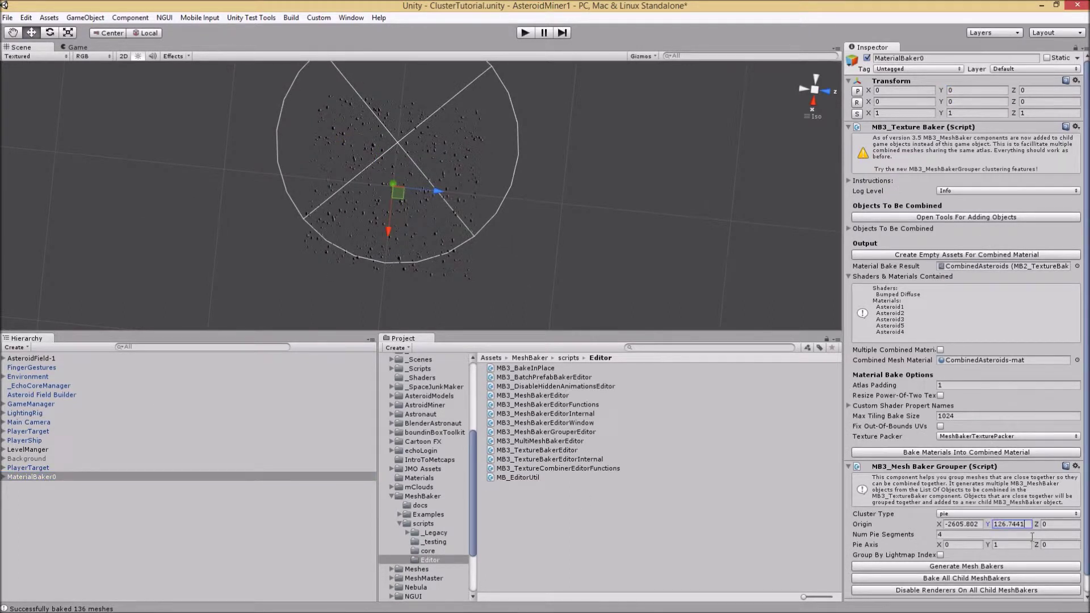
{"action": "left_click", "coordinate": [36, 424]}
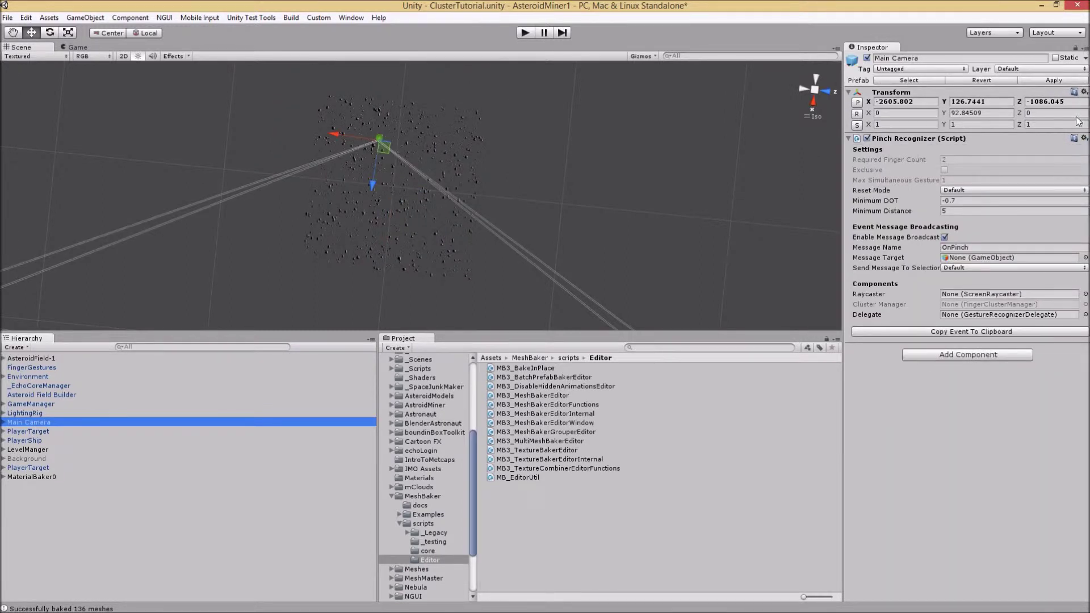
{"action": "left_click", "coordinate": [1030, 101]}
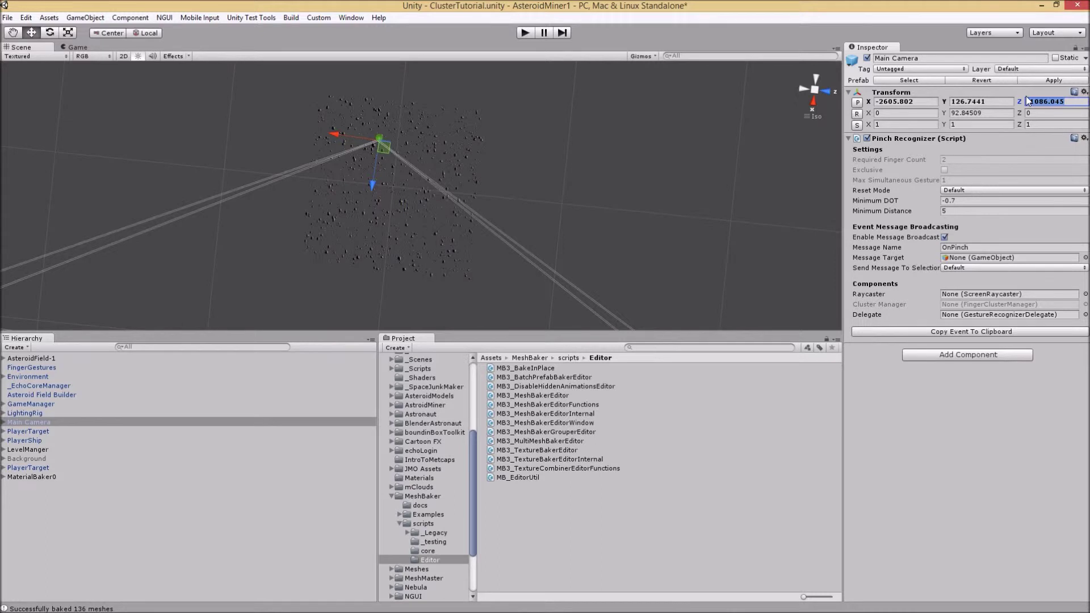
{"action": "left_click", "coordinate": [35, 477]}
Parent MaterialBaker0 to Main Camera, reset its position, then move it back to the root
{"action": "left_click_drag", "start_coordinate": [31, 477], "coordinate": [31, 424]}
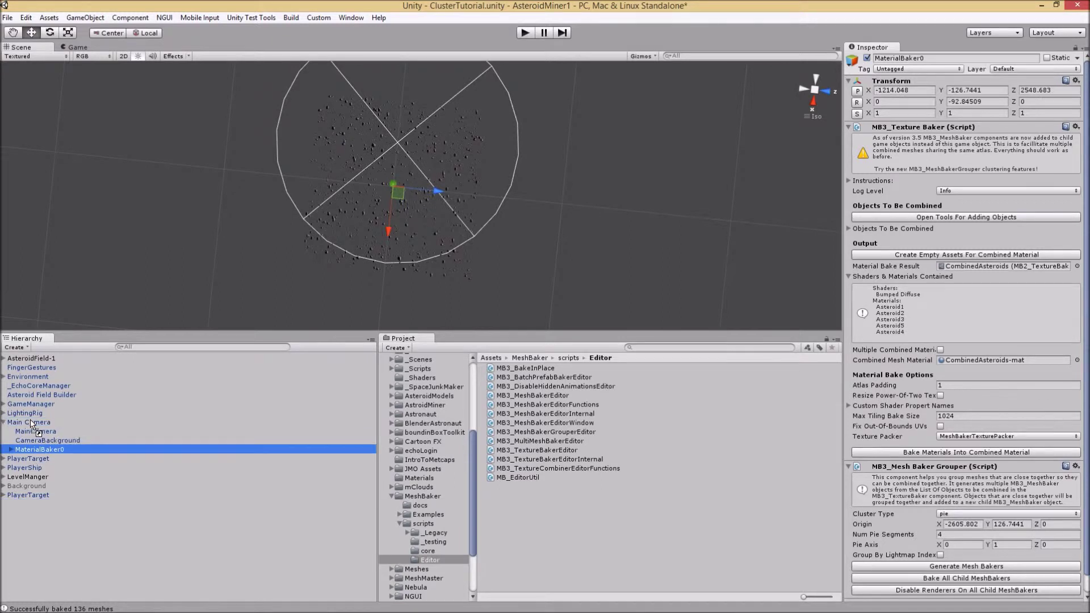
{"action": "left_click", "coordinate": [857, 91]}
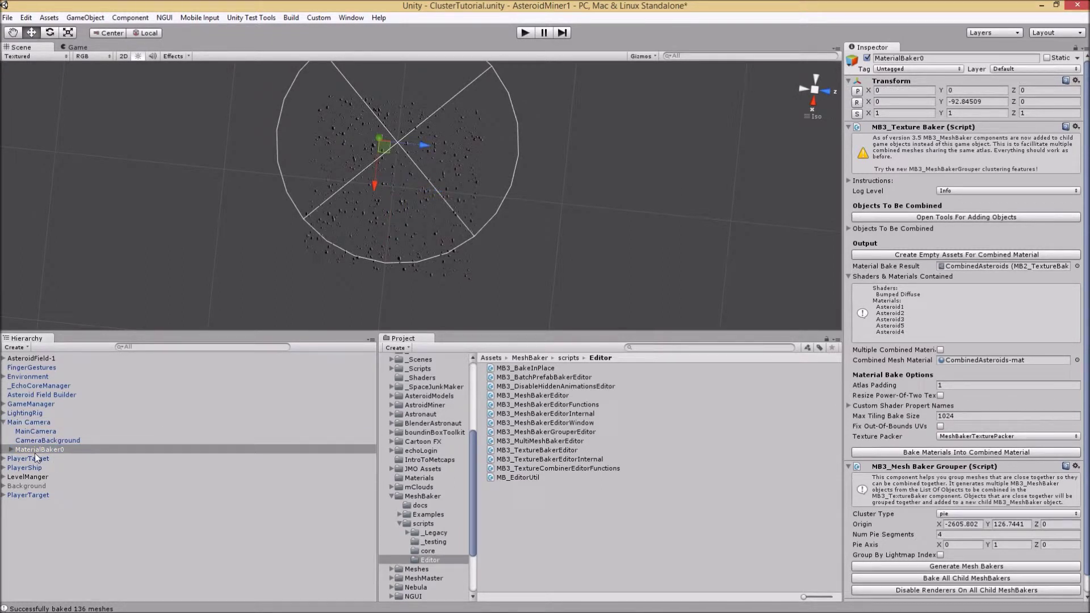
{"action": "left_click_drag", "start_coordinate": [36, 448], "coordinate": [24, 511]}
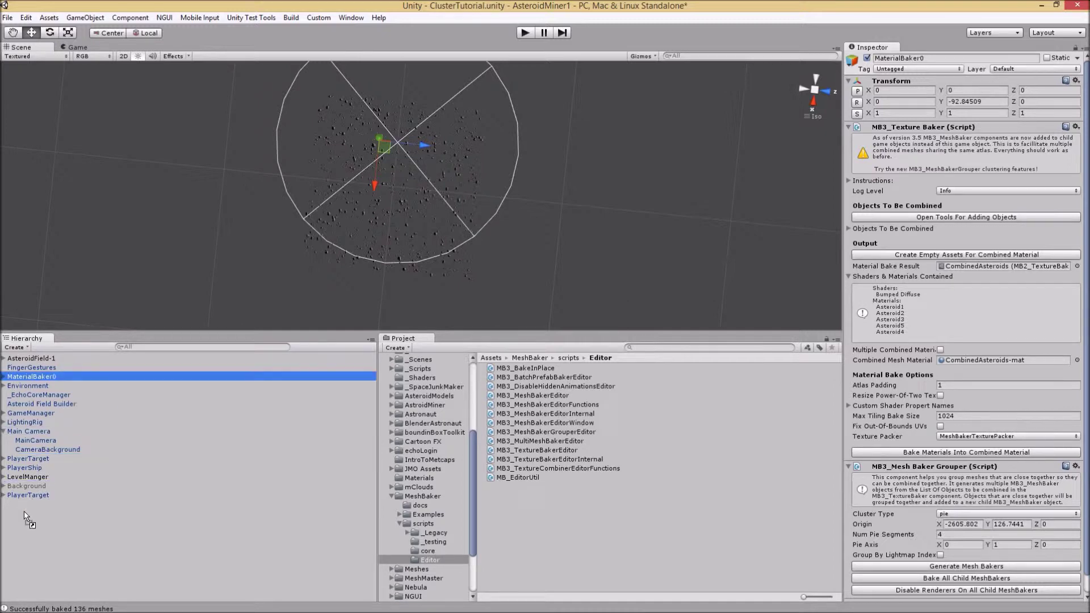
{"action": "left_click", "coordinate": [41, 368]}
{"action": "left_click", "coordinate": [39, 377]}
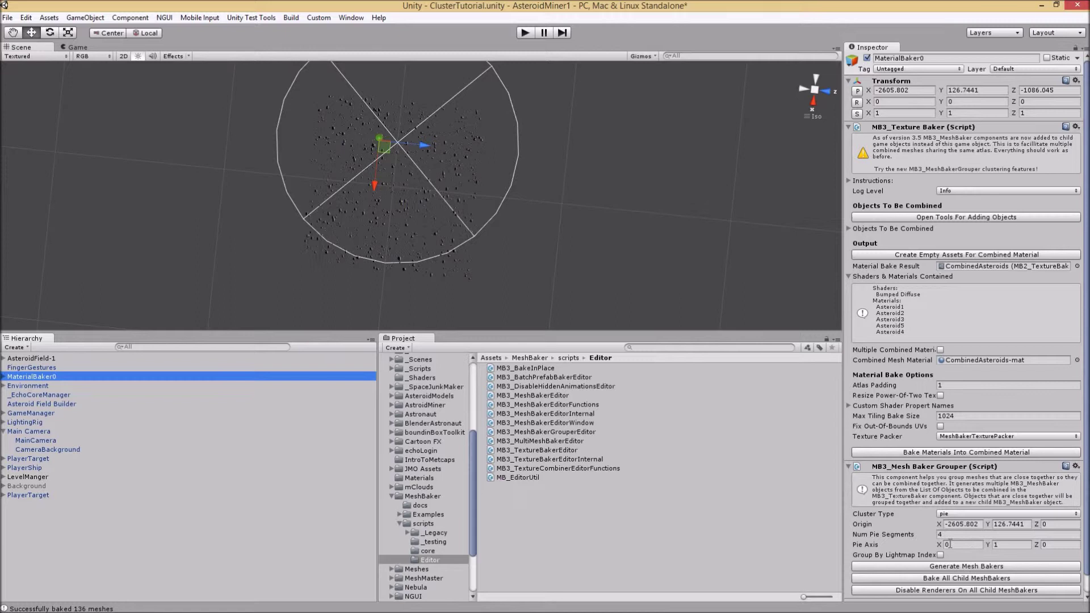
Set Num Pie Segments to 8 and delete the 16 old grid MeshBaker children
{"action": "left_click", "coordinate": [949, 534]}
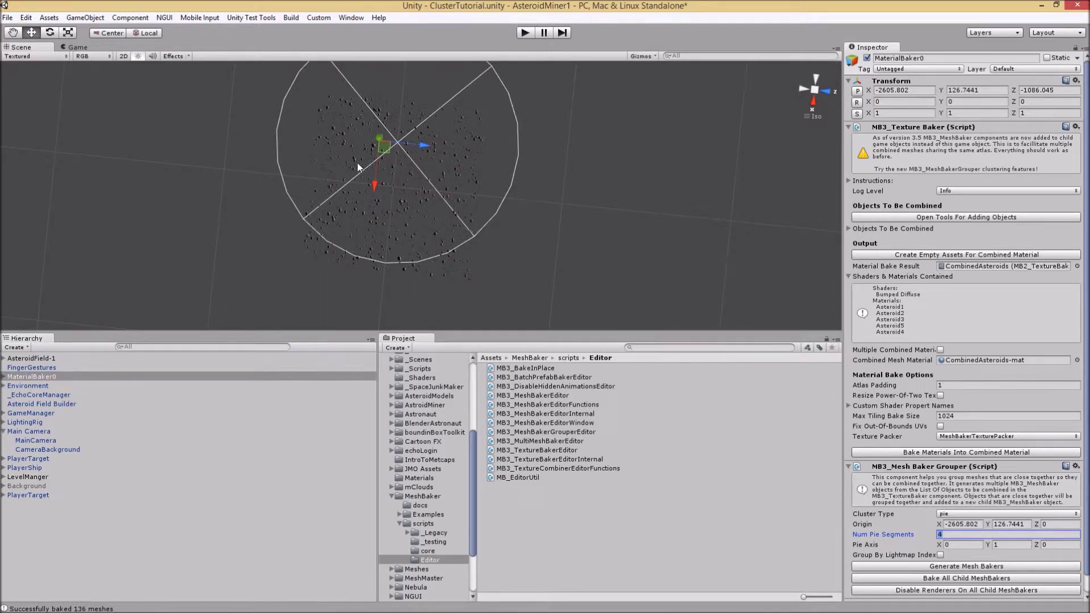
{"action": "type", "text": "8"}
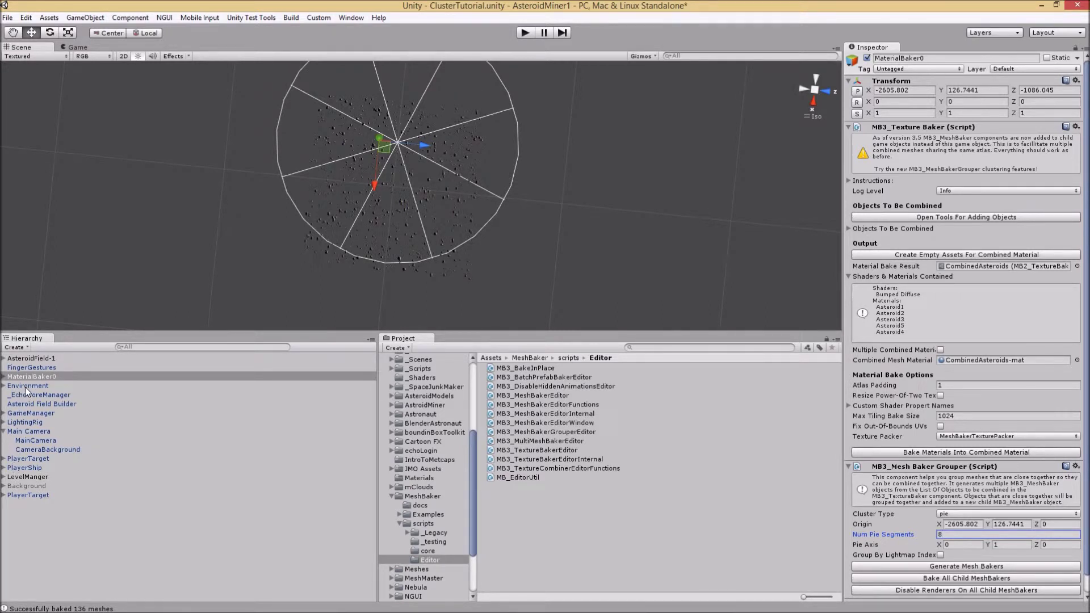
{"action": "left_click", "coordinate": [3, 376]}
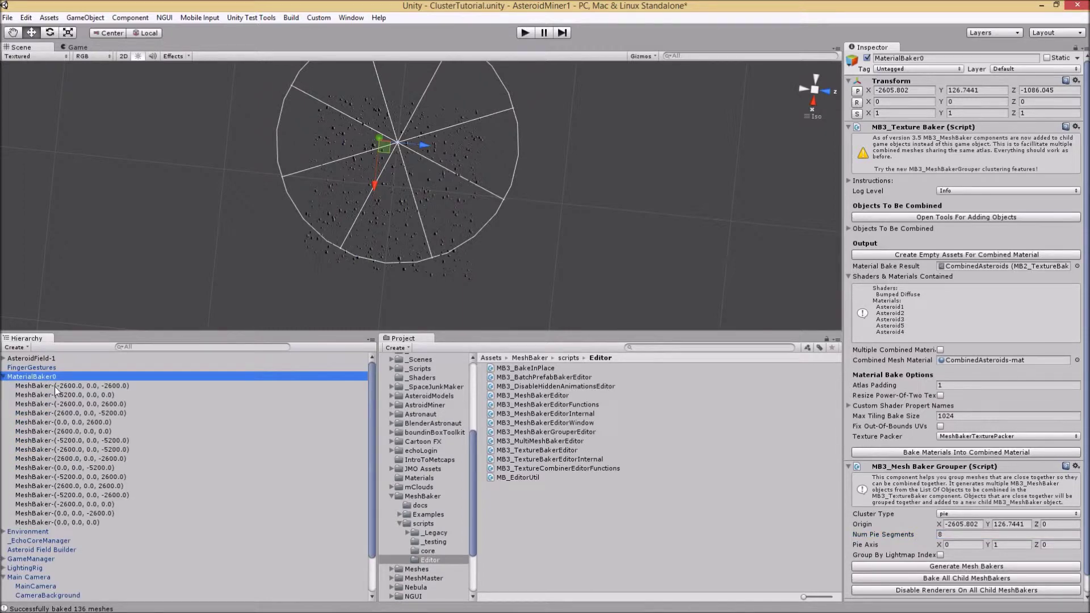
{"action": "left_click", "coordinate": [57, 387]}
{"action": "left_click", "coordinate": [58, 523], "text": "shift"}
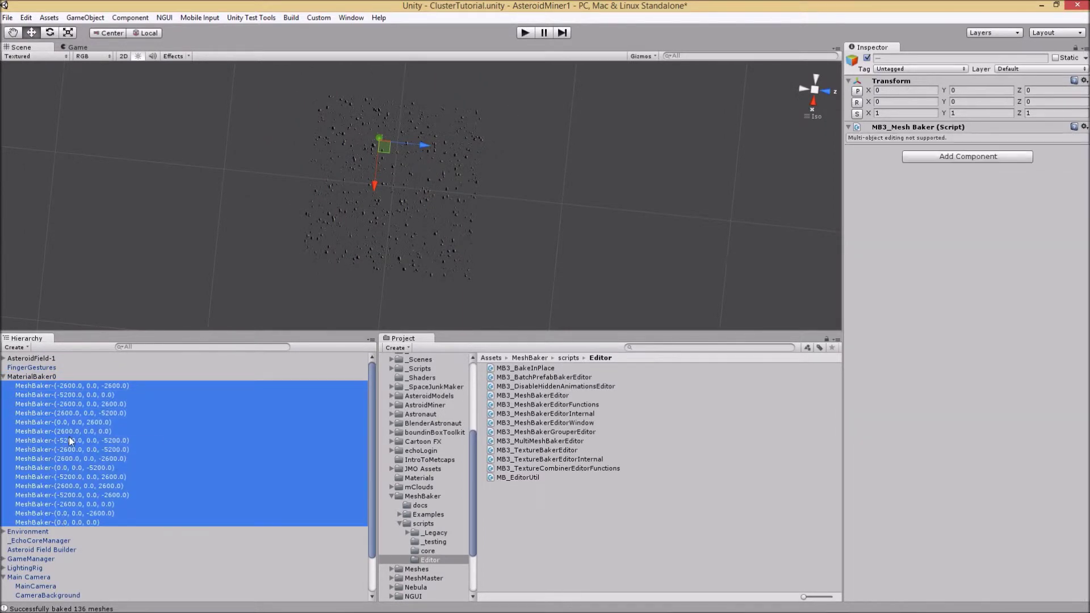
{"action": "right_click", "coordinate": [69, 440]}
{"action": "left_click", "coordinate": [92, 498]}
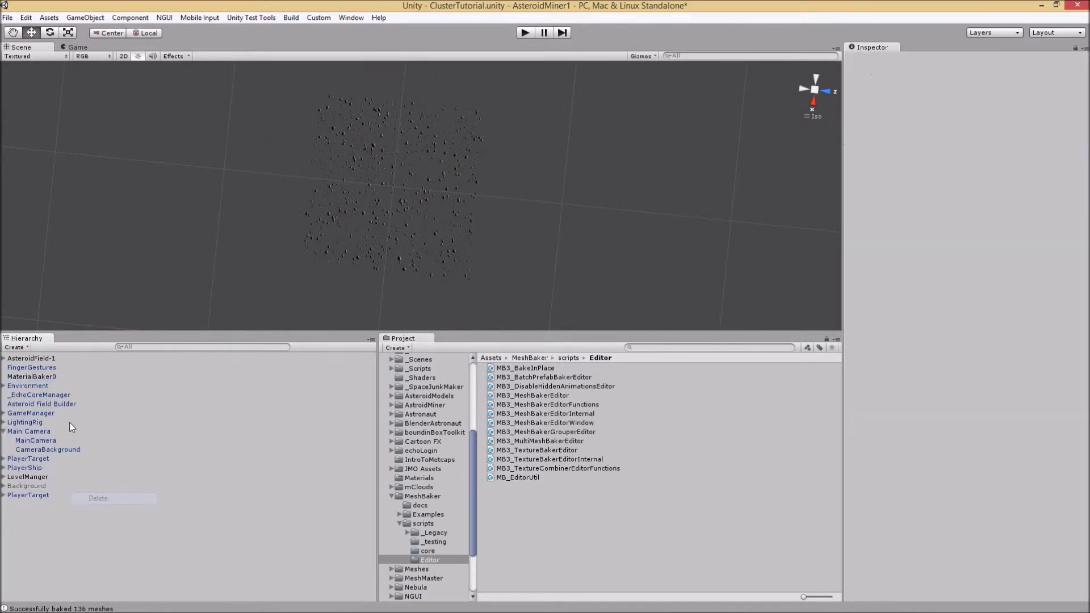
Generate eight new segment mesh bakers from MaterialBaker0
{"action": "left_click", "coordinate": [50, 377]}
{"action": "scroll", "coordinate": [1087, 495], "scroll_direction": "down", "scroll_amount": 1}
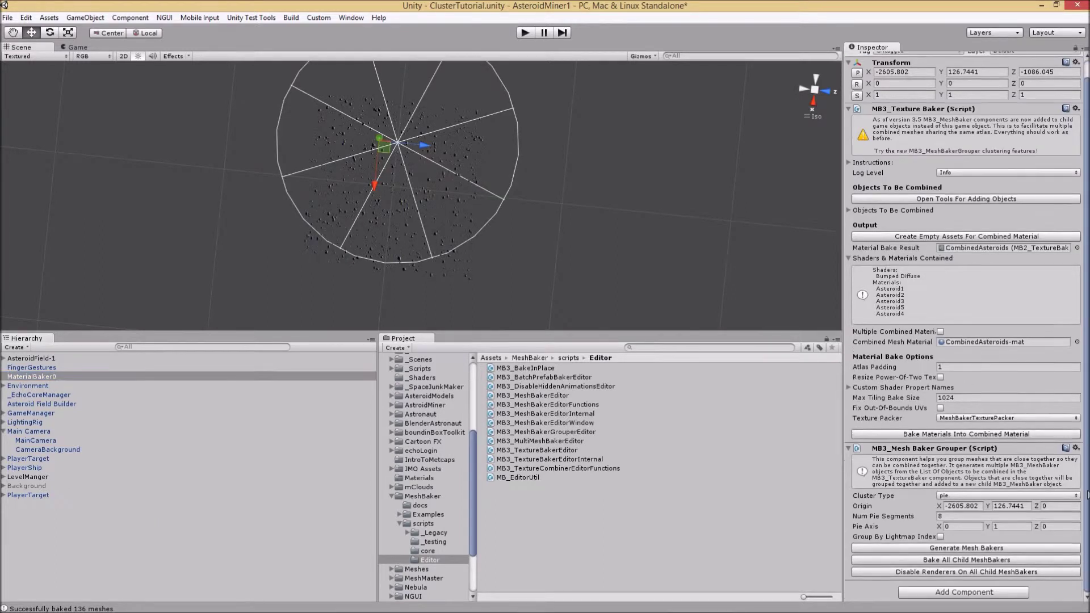
{"action": "left_click", "coordinate": [935, 547]}
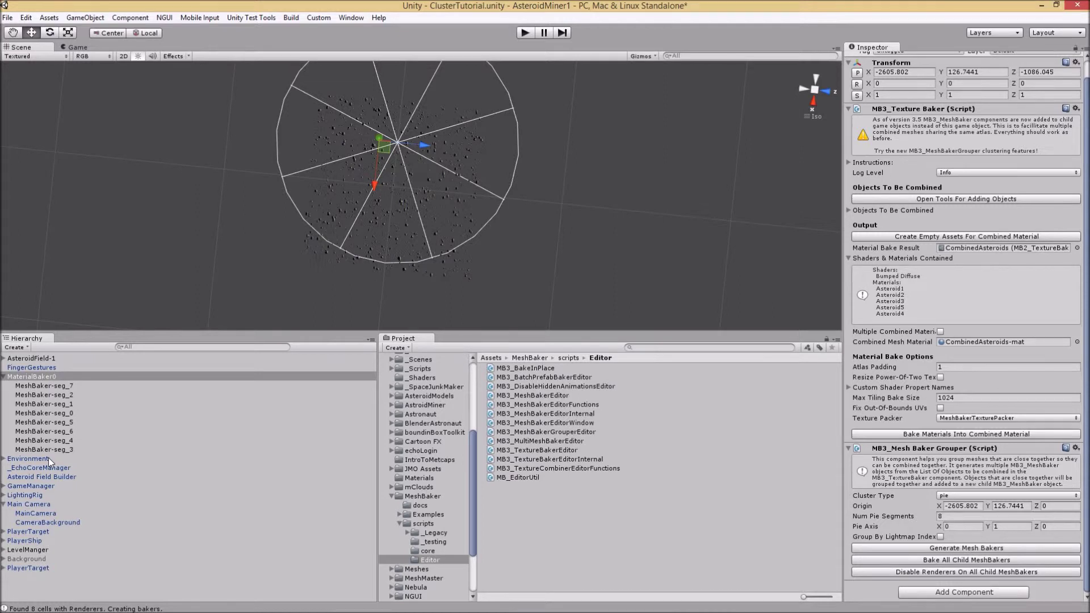
Bake all eight child MeshBakers into combined asteroid meshes
{"action": "left_click", "coordinate": [986, 561]}
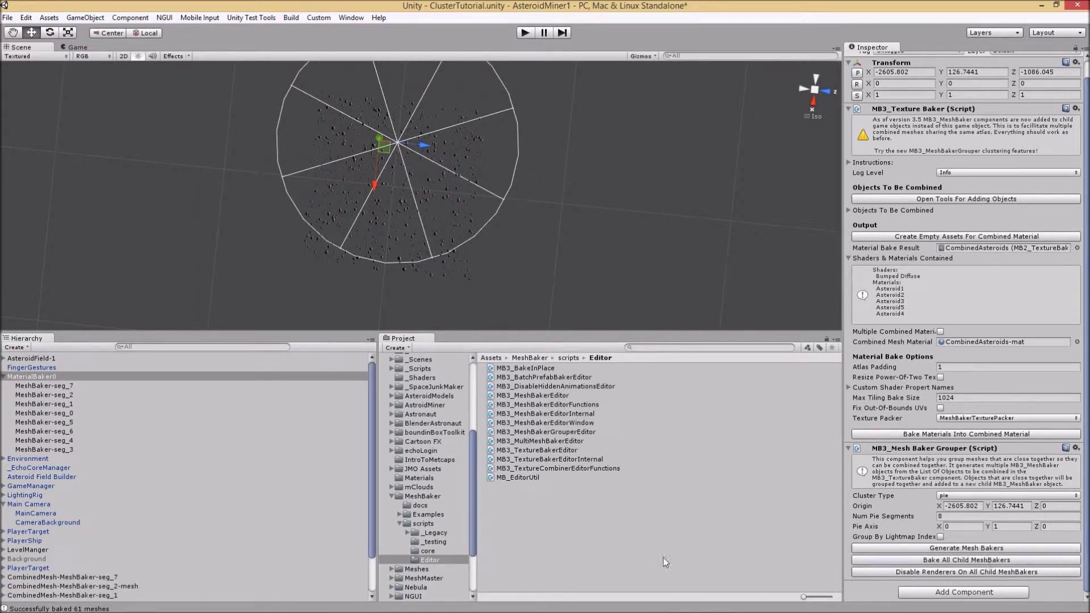
{"action": "left_click_drag", "start_coordinate": [373, 529], "coordinate": [376, 568]}
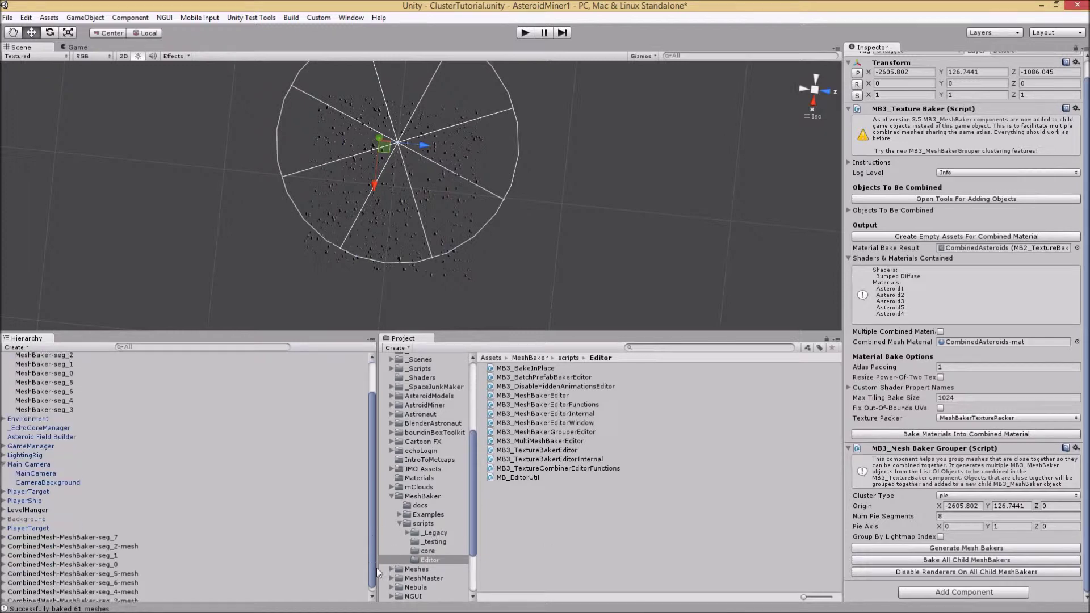
{"action": "scroll", "coordinate": [594, 284], "scroll_direction": "up", "scroll_amount": 2}
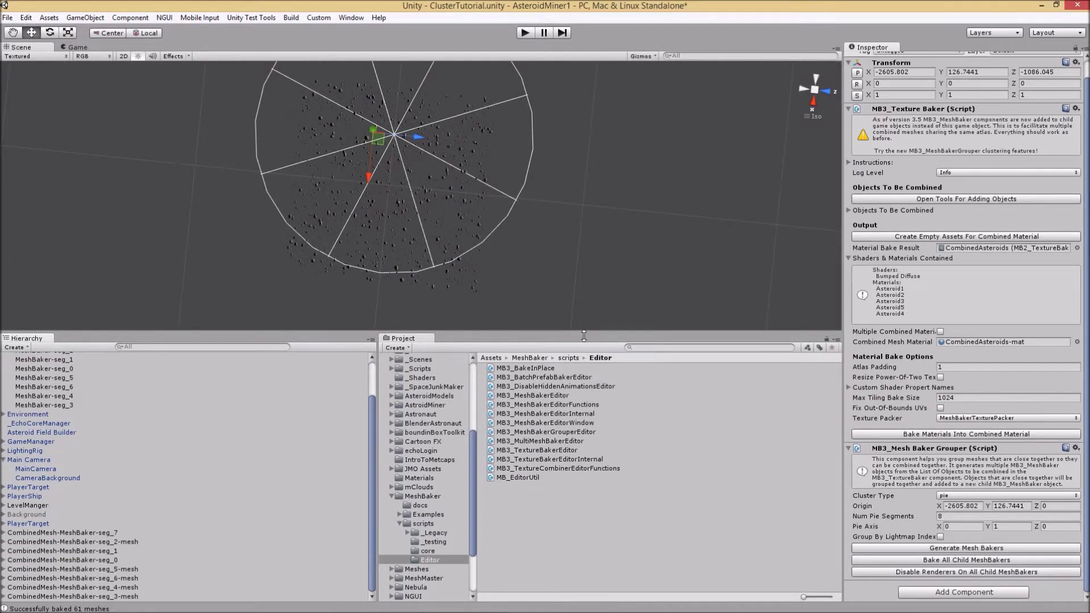
{"action": "left_click_drag", "start_coordinate": [584, 332], "coordinate": [591, 449]}
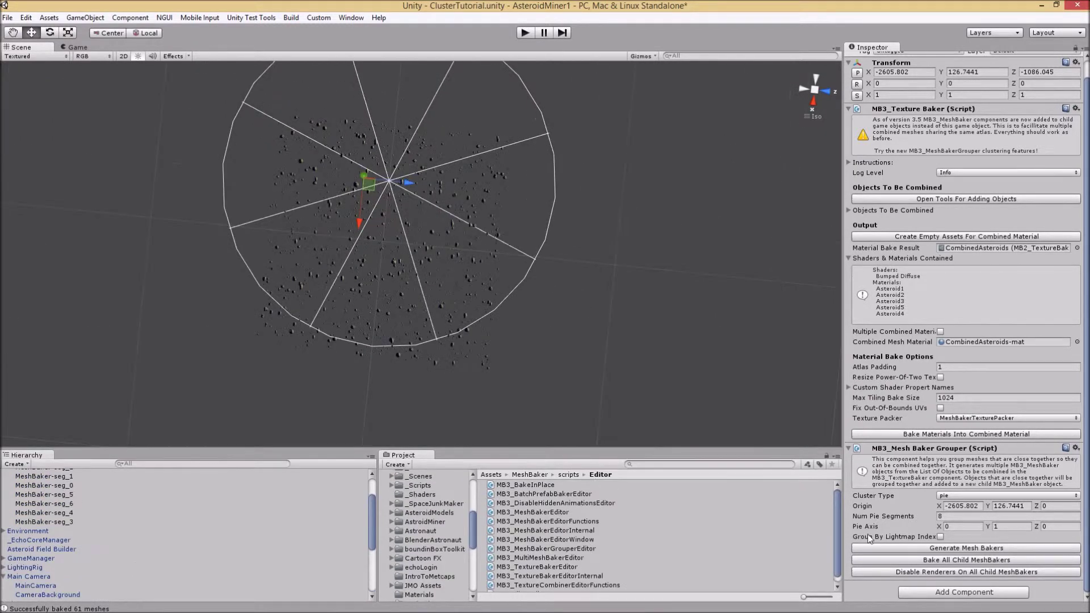
Disable the original asteroid renderers and inspect CombinedMesh-MeshBaker-seg_7
{"action": "left_click", "coordinate": [965, 573]}
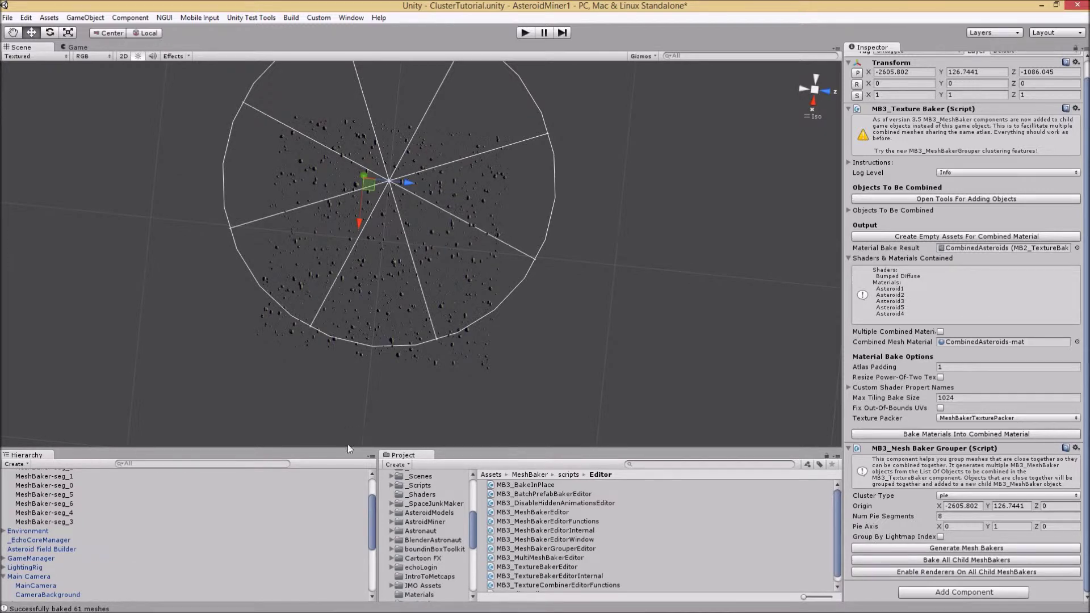
{"action": "left_click_drag", "start_coordinate": [348, 444], "coordinate": [356, 377]}
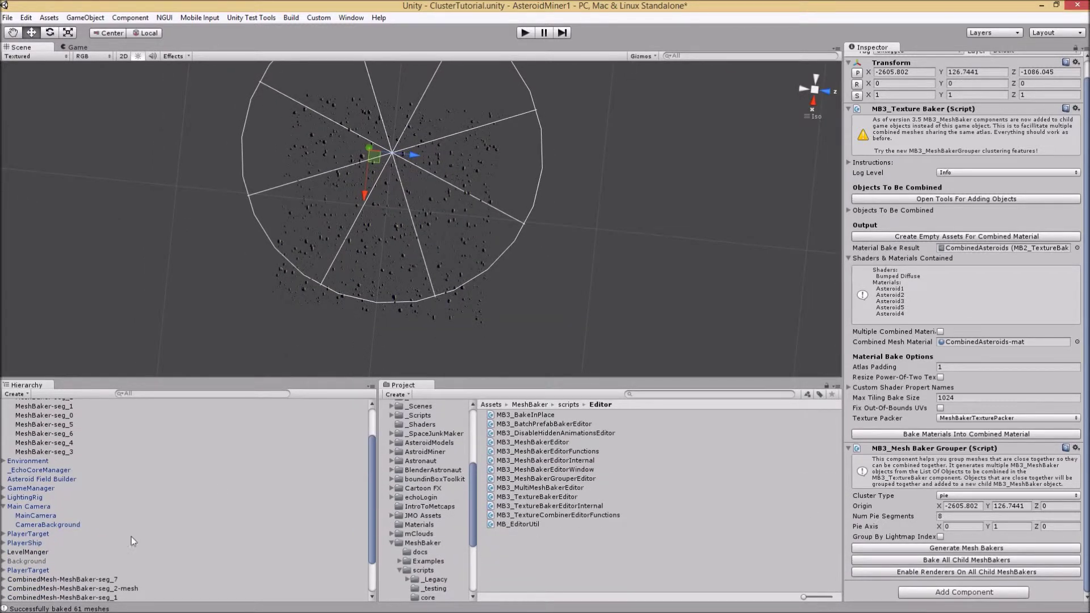
{"action": "left_click", "coordinate": [102, 578]}
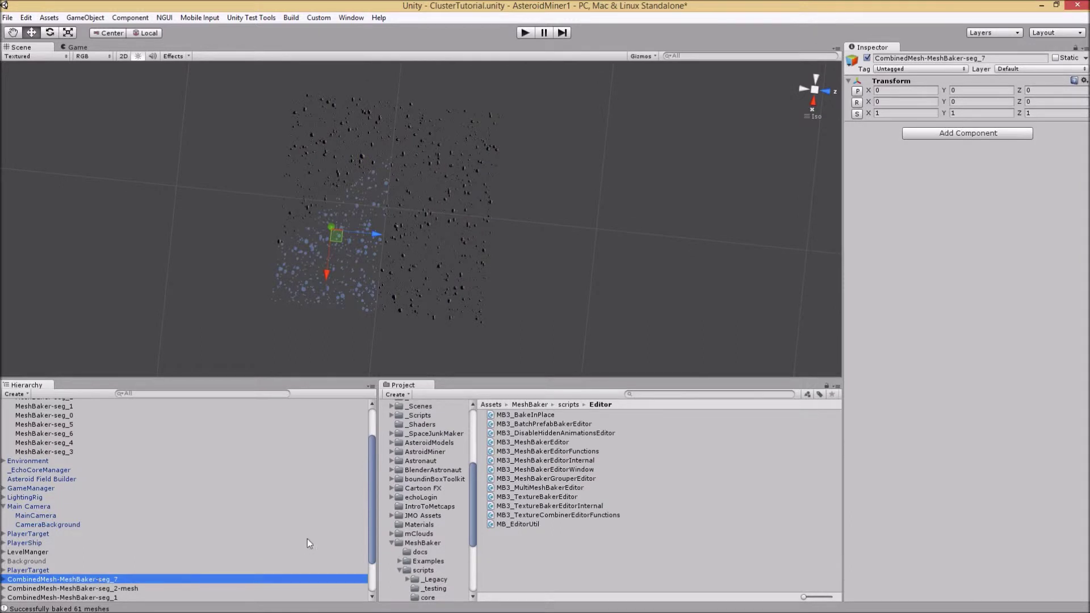
{"action": "left_click_drag", "start_coordinate": [372, 534], "coordinate": [116, 566]}
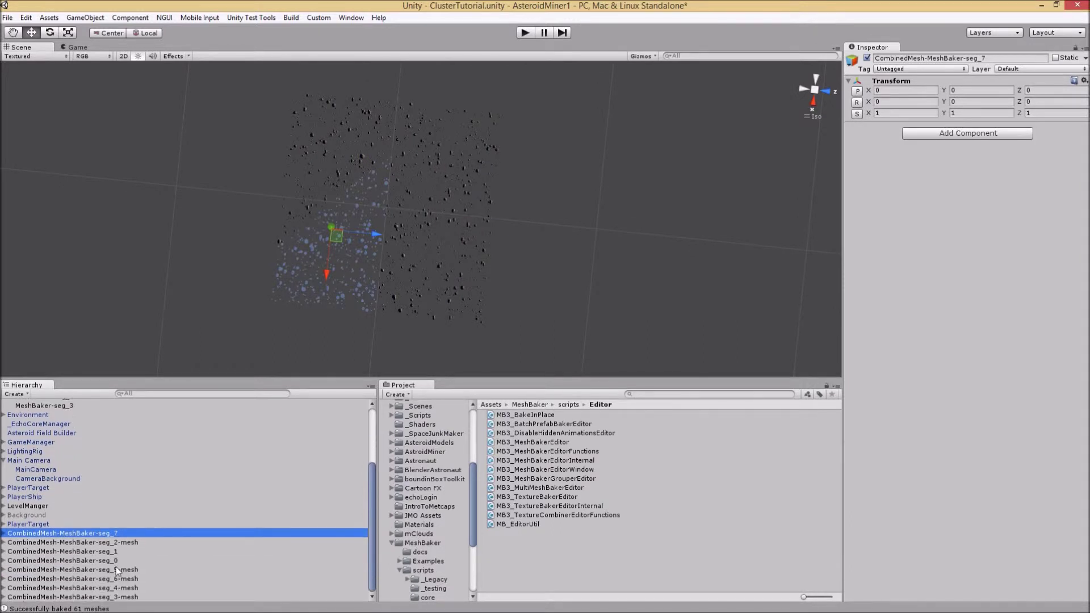
{"action": "left_click", "coordinate": [75, 543]}
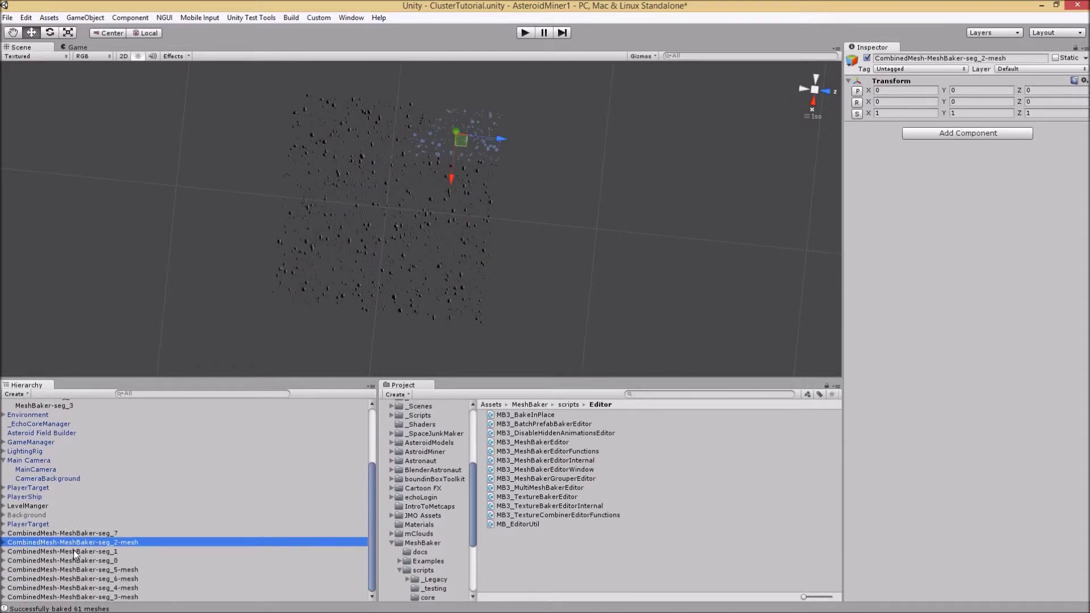
{"action": "left_click", "coordinate": [75, 552]}
{"action": "left_click", "coordinate": [80, 561]}
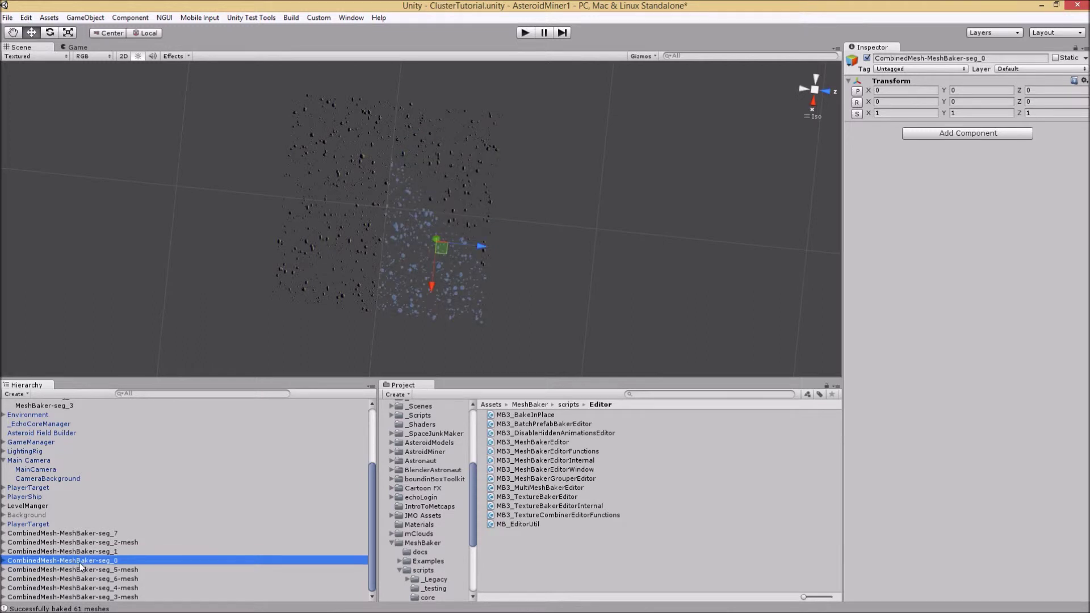
{"action": "left_click", "coordinate": [82, 570]}
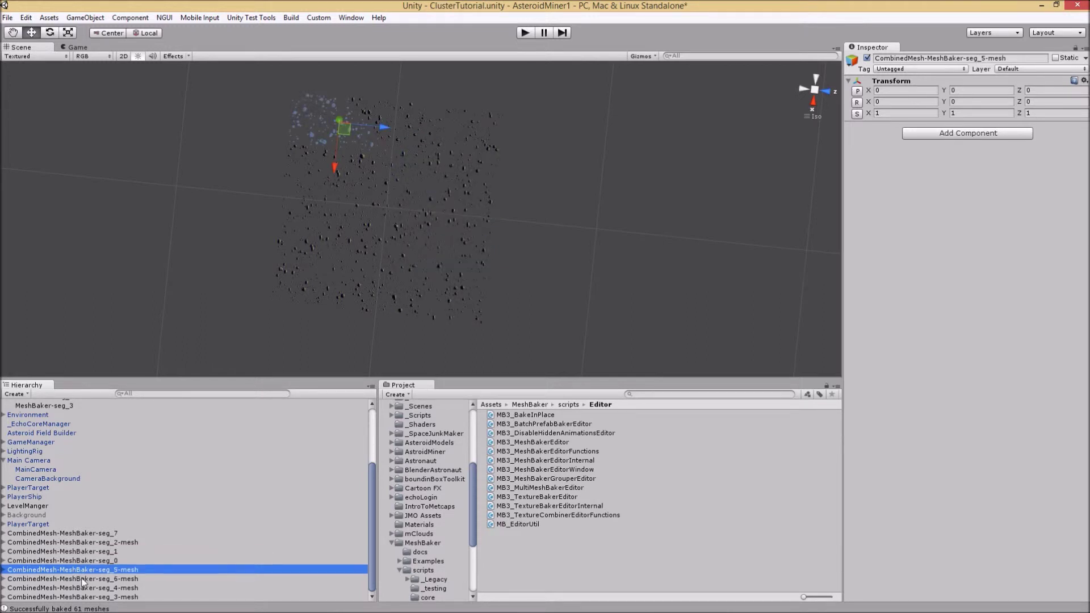
{"action": "left_click", "coordinate": [82, 579]}
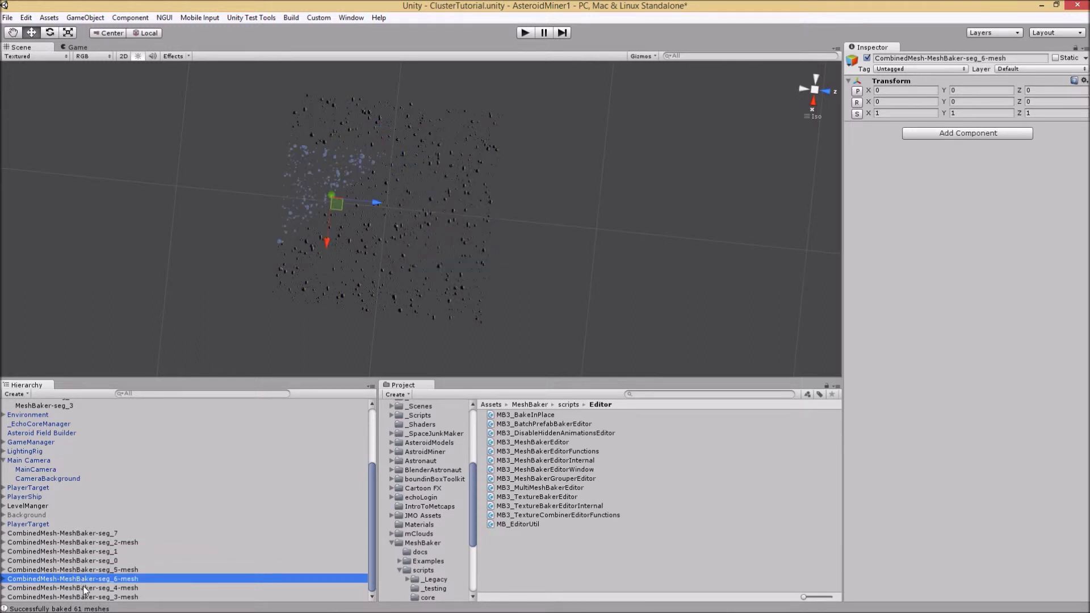
{"action": "left_click", "coordinate": [85, 589]}
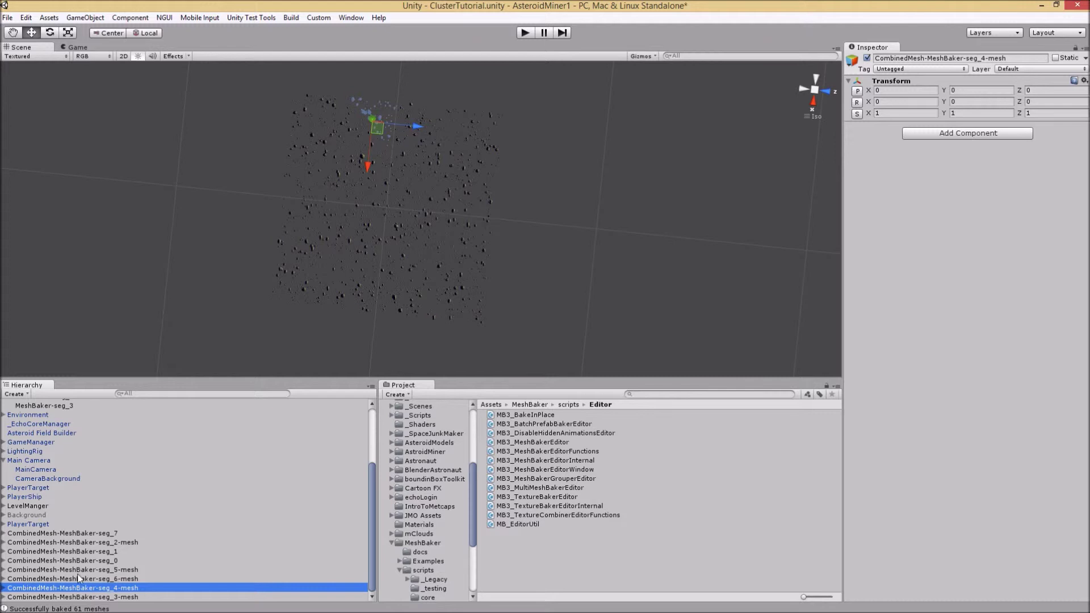
{"action": "left_click", "coordinate": [44, 462], "text": "ctrl"}
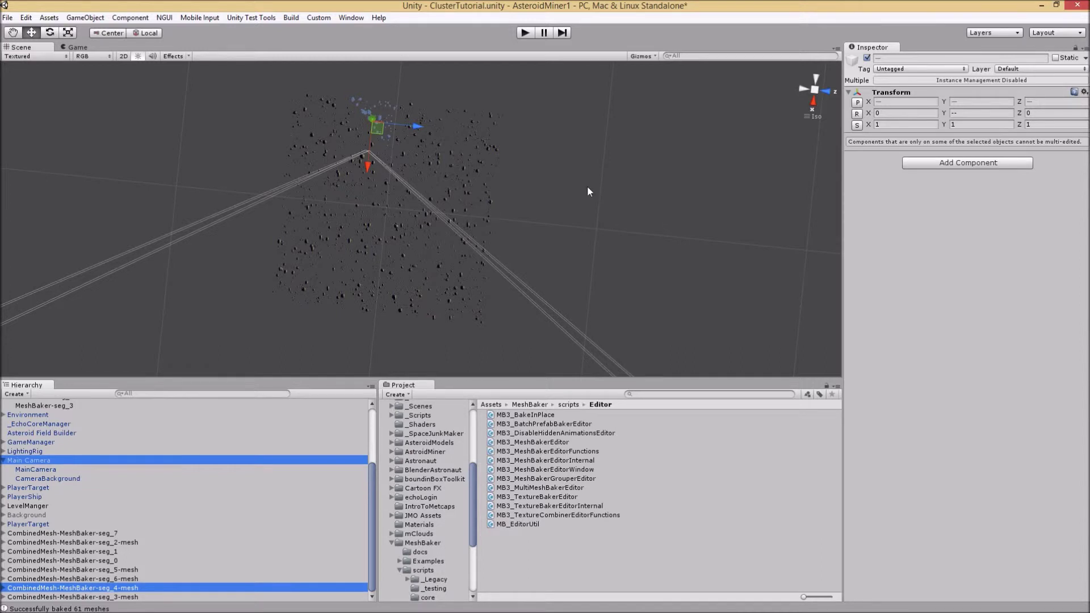
View the Game view with Stats showing 24 draw calls, and collapse Main Camera
{"action": "left_click", "coordinate": [79, 48]}
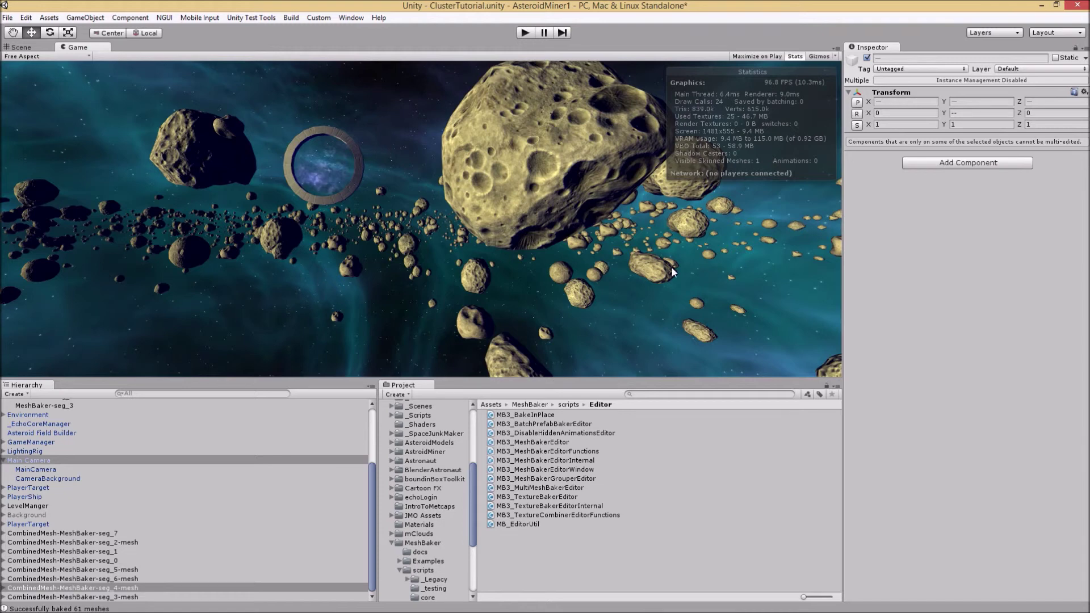
{"action": "left_click", "coordinate": [3, 461]}
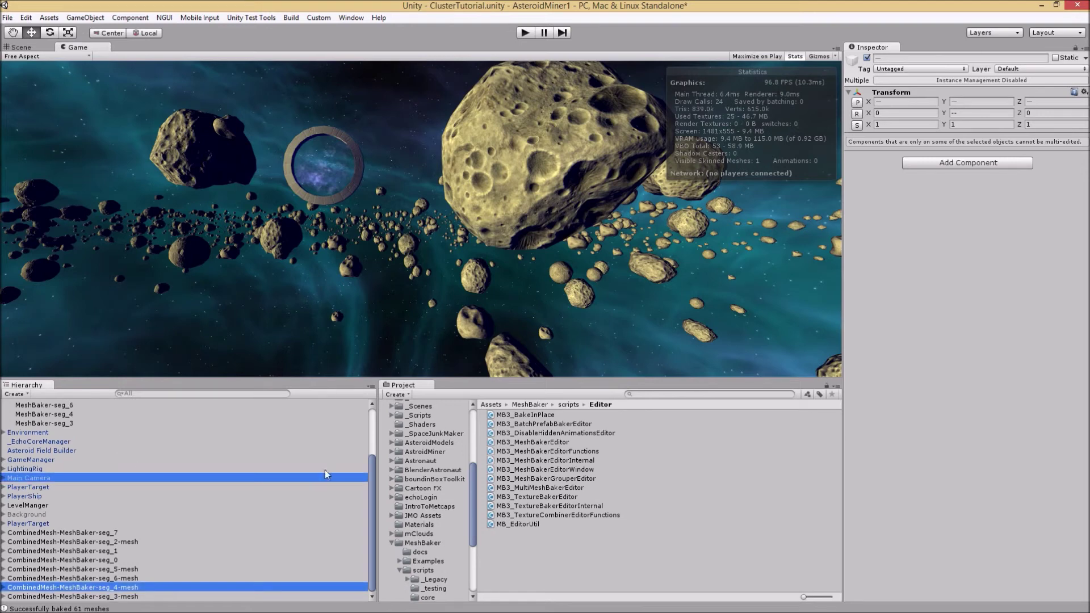
{"action": "left_click_drag", "start_coordinate": [373, 505], "coordinate": [370, 451]}
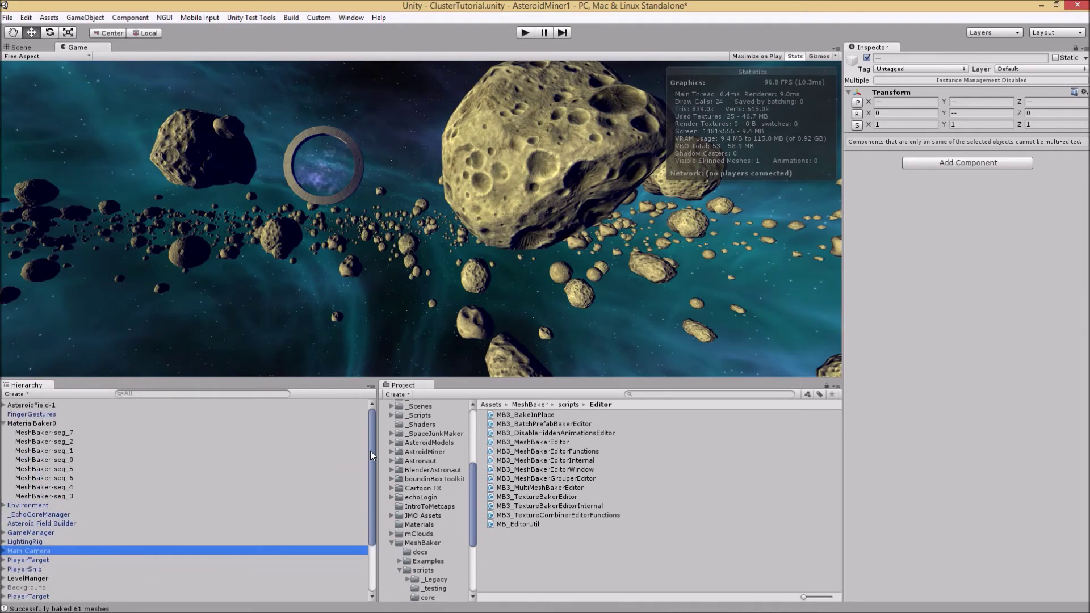